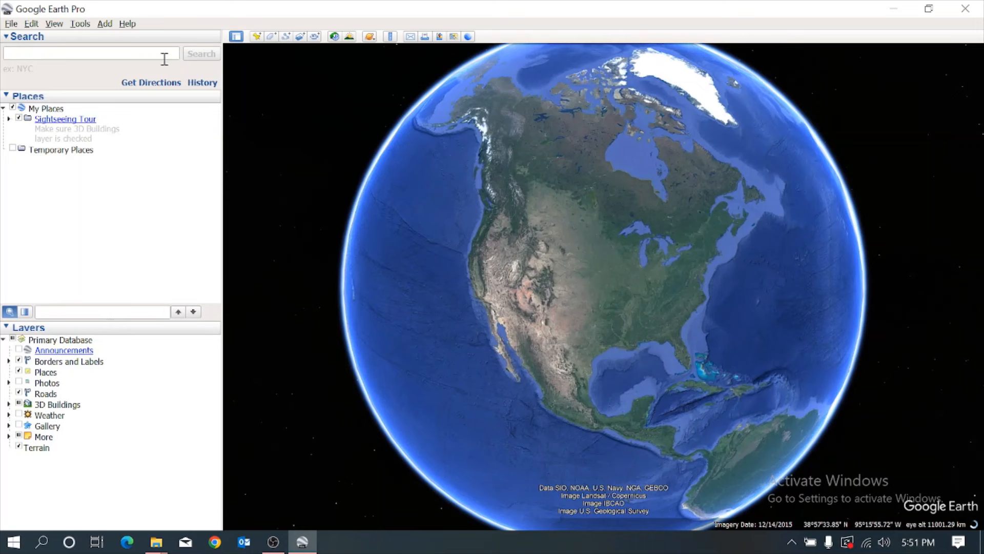
Search for JATRABARI, zoom in on the area east of the Jatra Bari marker, and clear the search results.
click(162, 53)
text(JATRA)
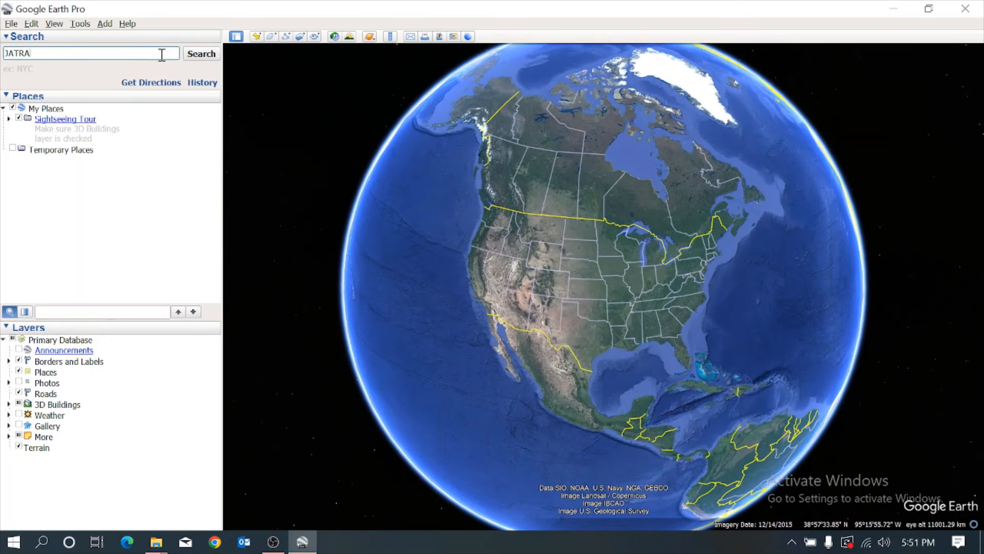
text(BARI)
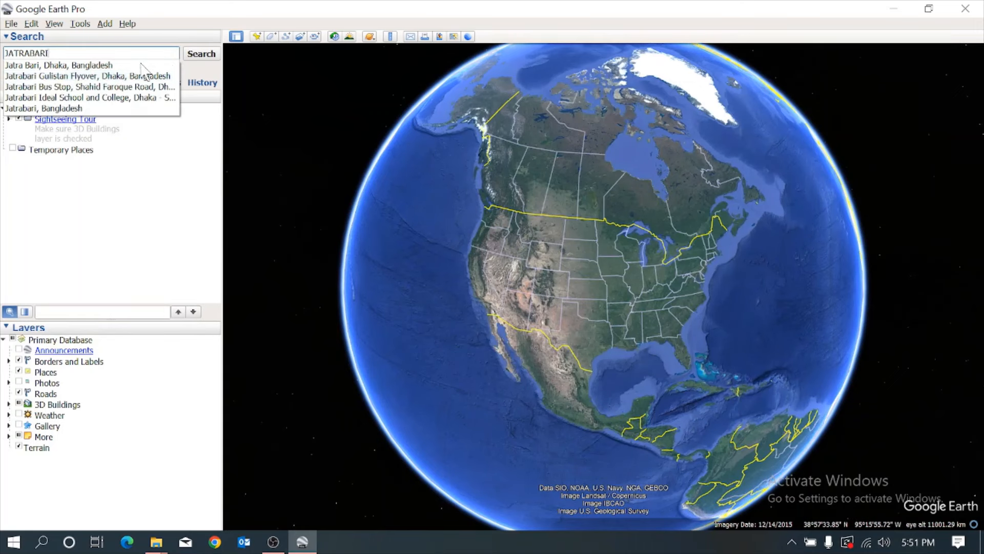
click(195, 53)
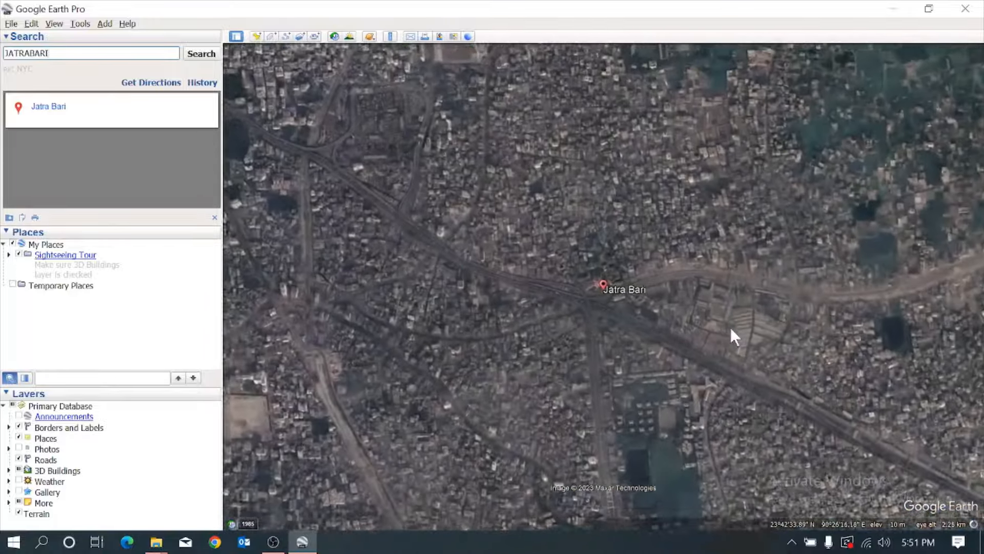
scroll(766, 329, up, 3)
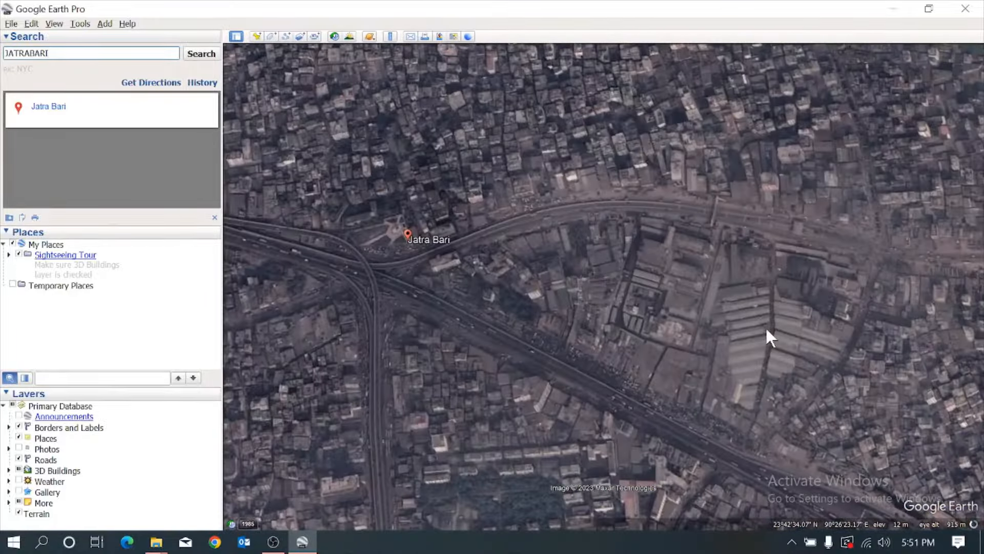
drag(764, 325, 730, 287)
scroll(688, 279, up, 2)
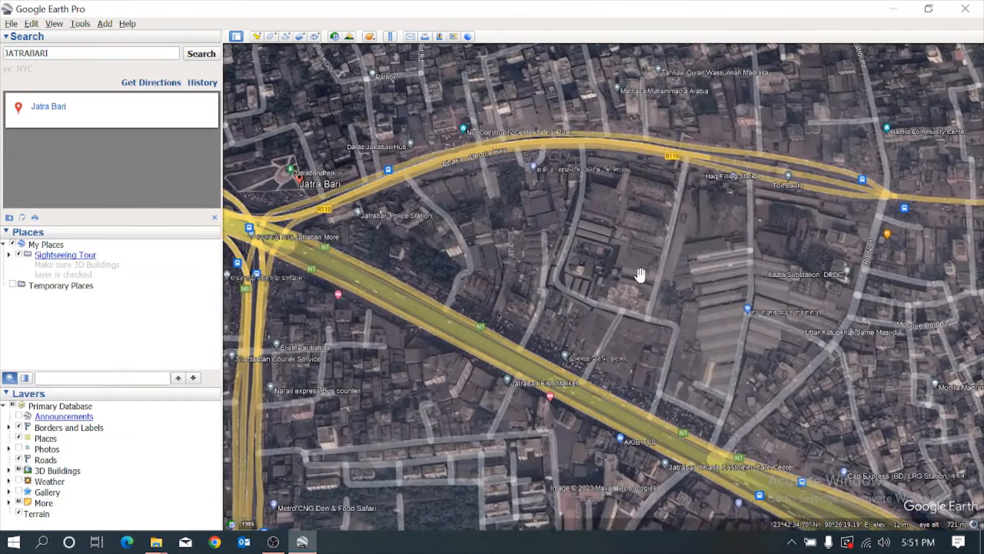
click(214, 218)
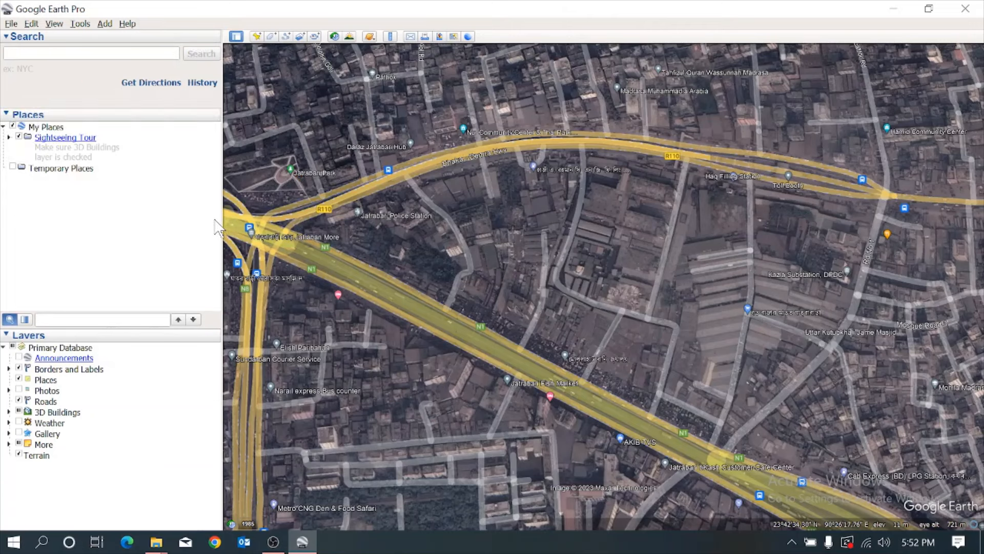
Confirm the 3D view options with Degrees, Minutes, Seconds coordinates and Meters, Kilometers as measurement units.
click(81, 24)
click(118, 122)
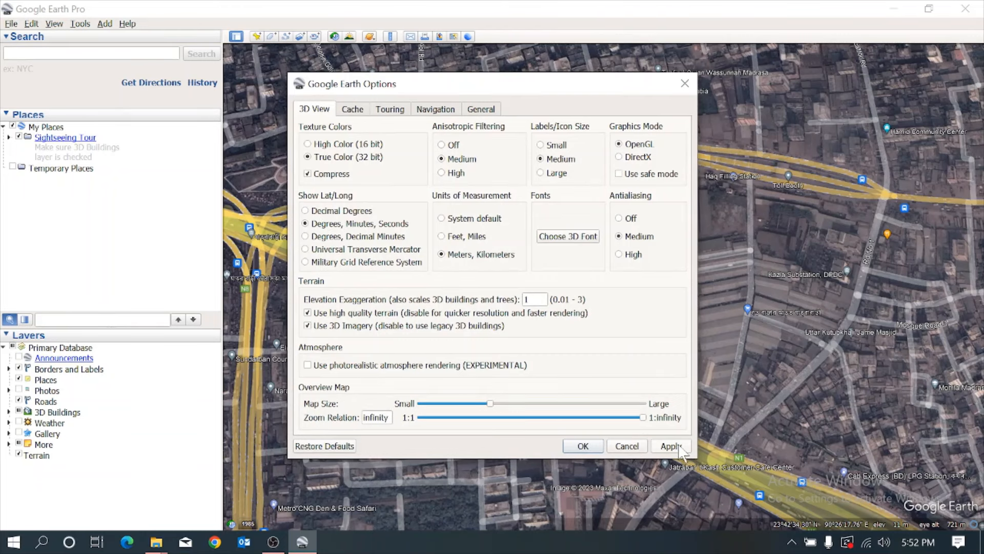
click(588, 447)
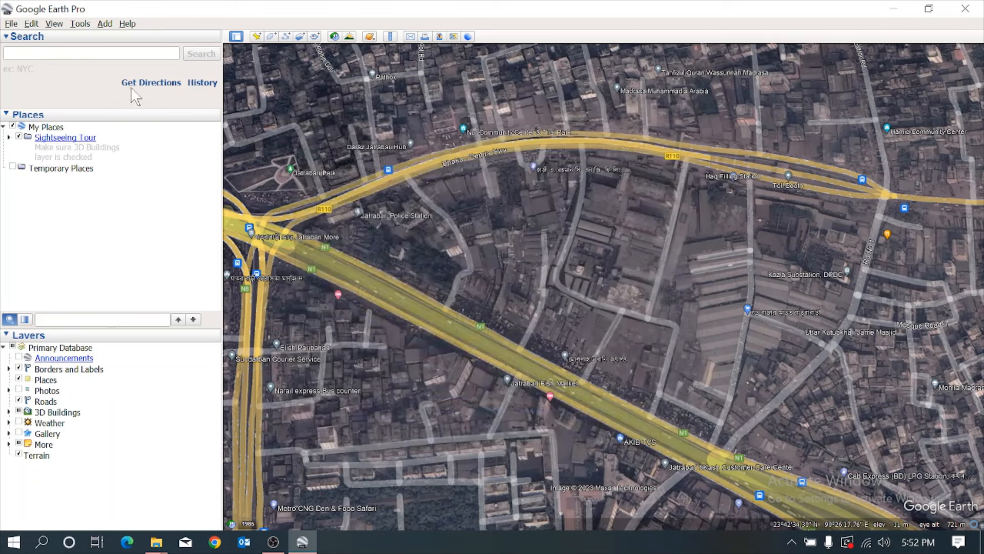
Reset both the tilt and the compass of the map view.
click(57, 24)
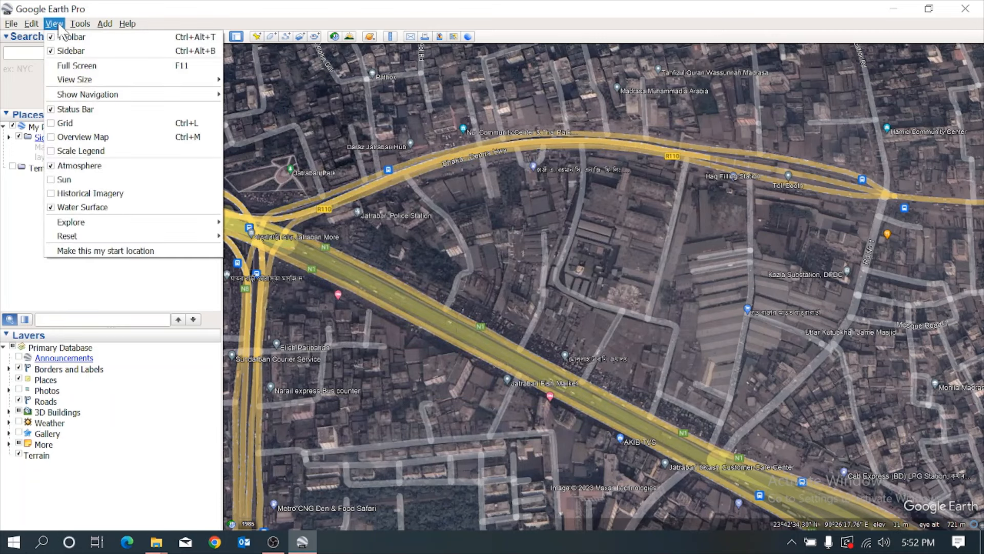
mouse_move(211, 236)
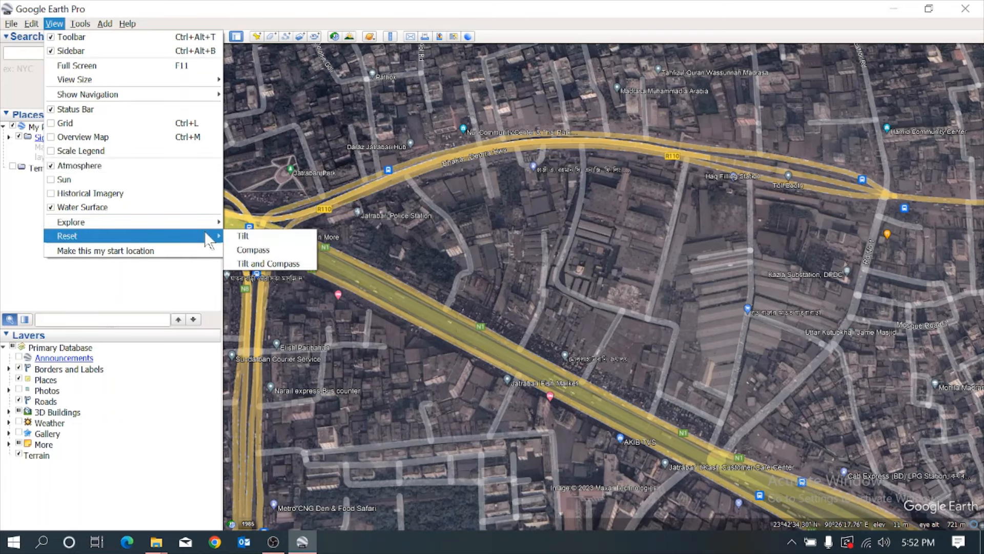
click(256, 263)
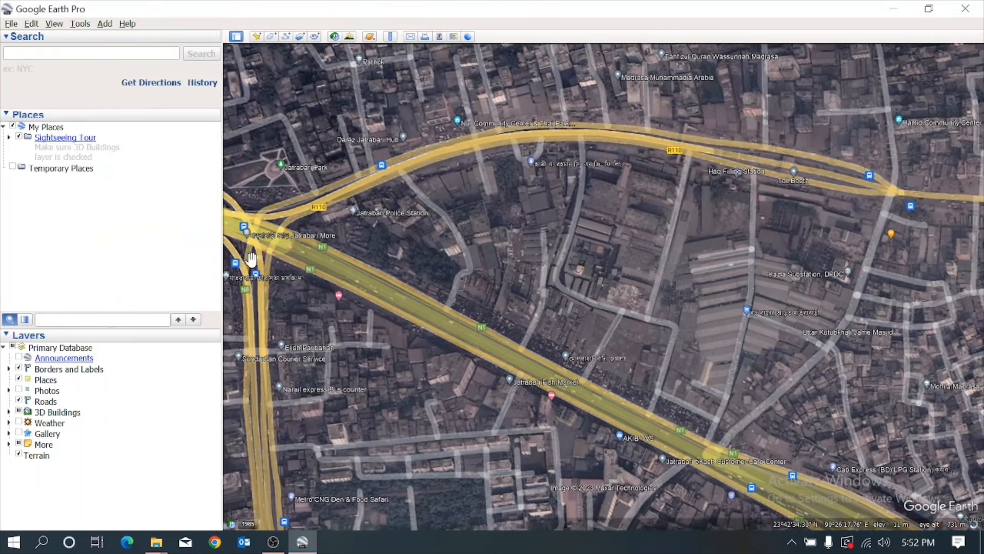
Add a placemark beside the R110 road near Jatrabari Police Station, about 23°42'38"N, 90°26'10"E, with the placemark_square icon.
click(256, 37)
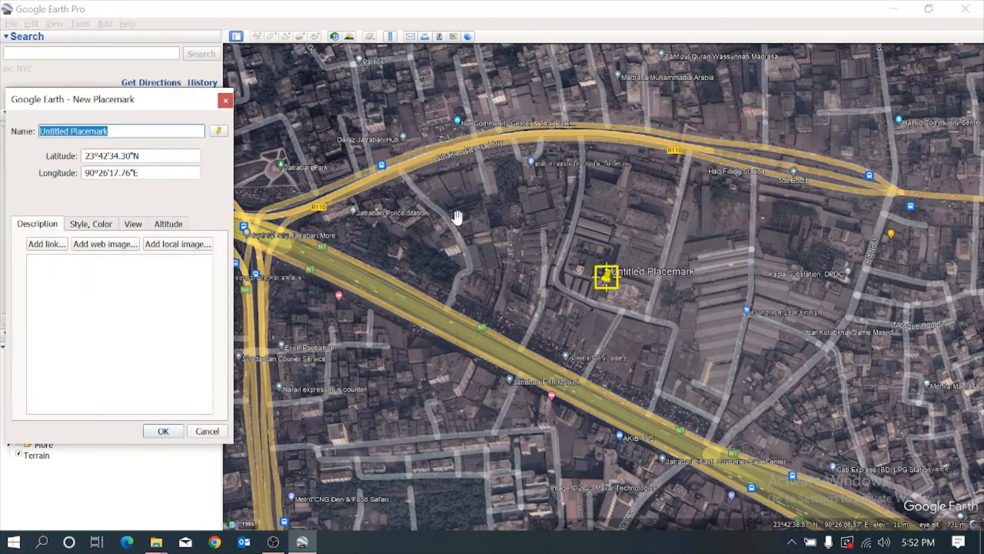
drag(607, 281, 404, 185)
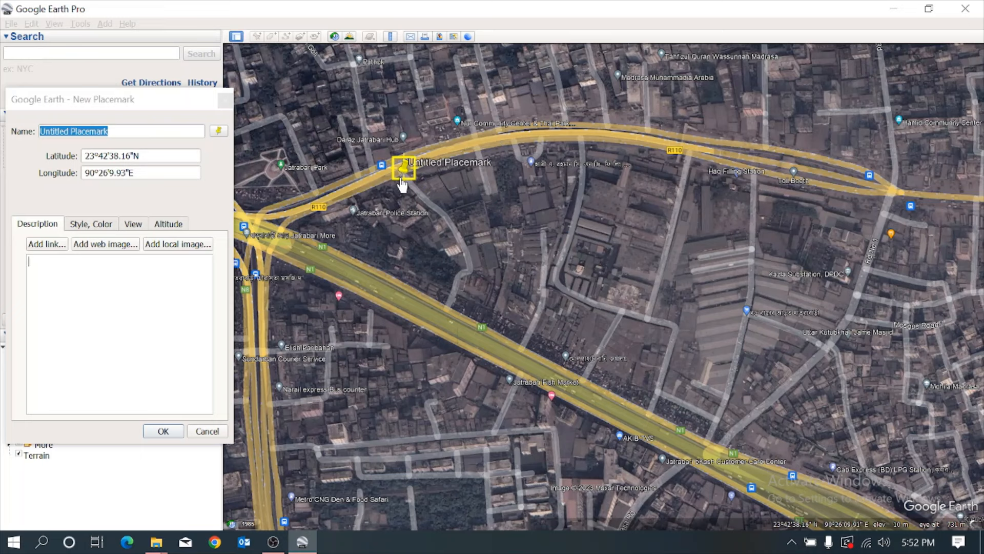
click(218, 131)
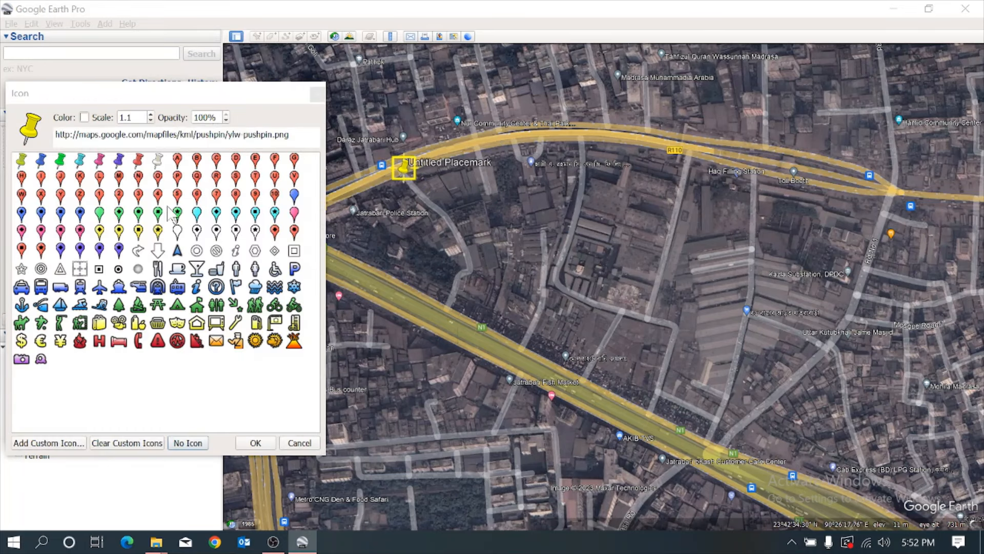
click(100, 270)
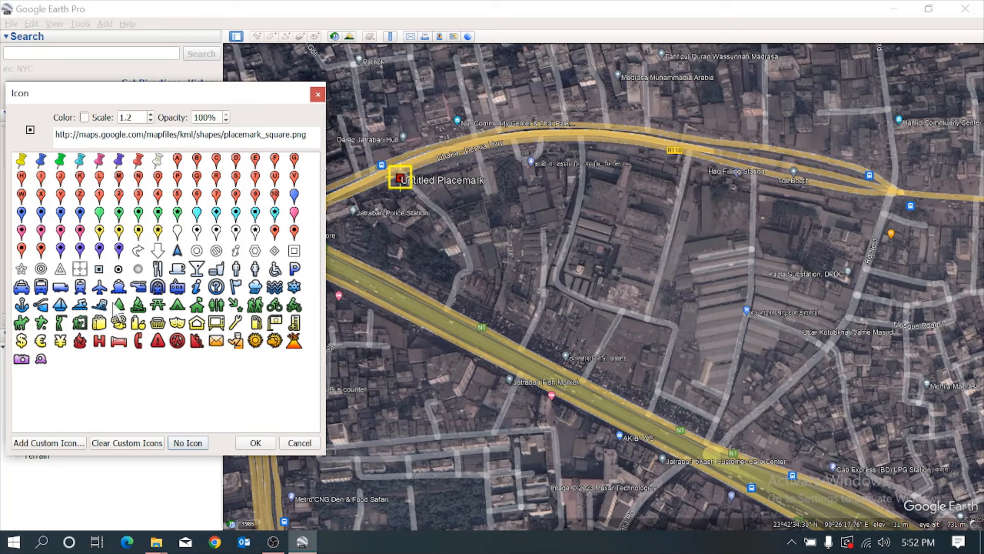
click(256, 443)
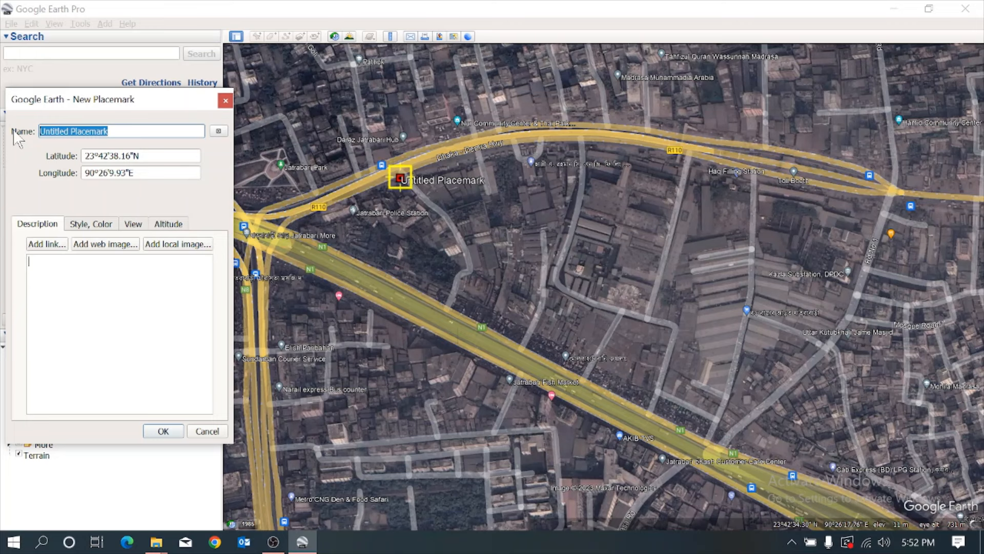
Name the placemark 1, set its icon color to pink #ff007f, and save it.
text(1)
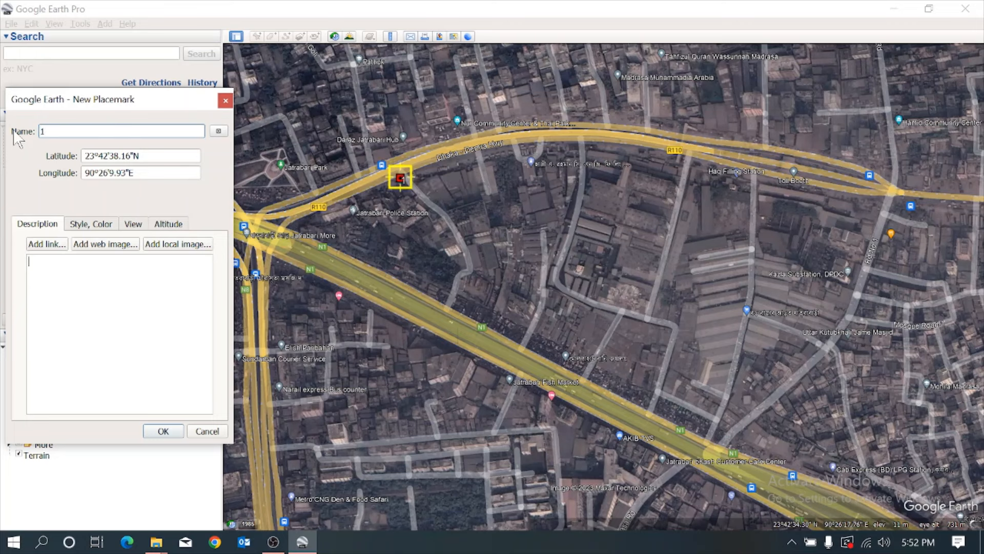
click(87, 225)
click(64, 308)
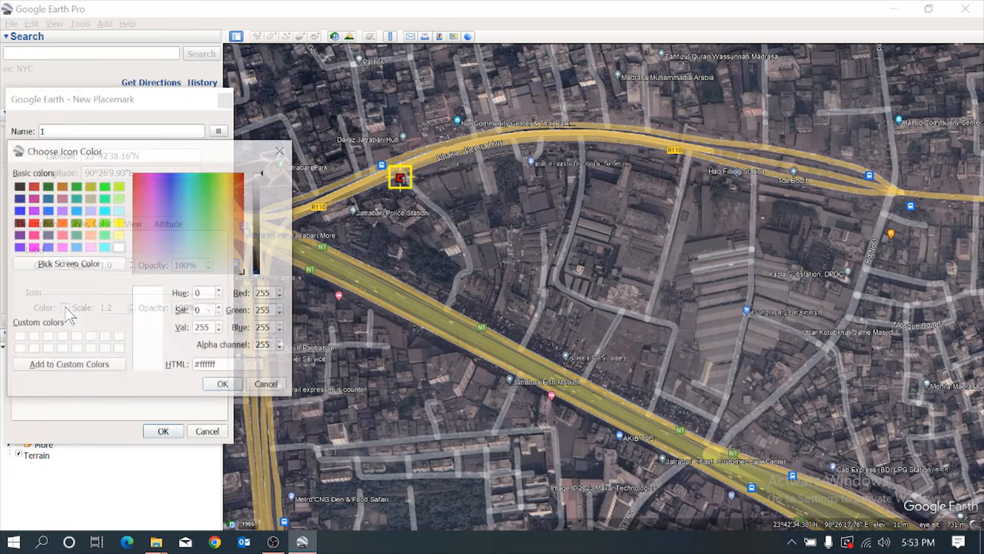
click(32, 235)
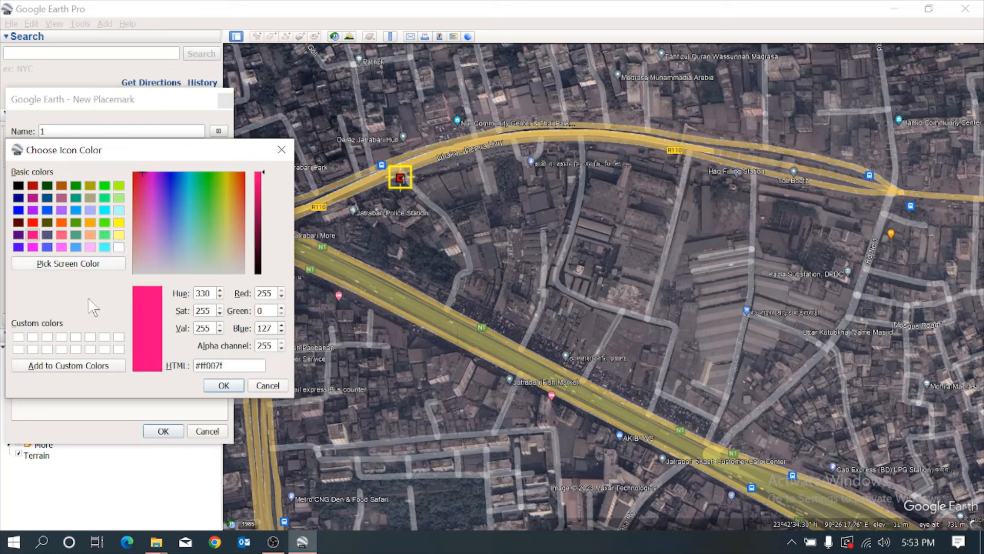
click(222, 385)
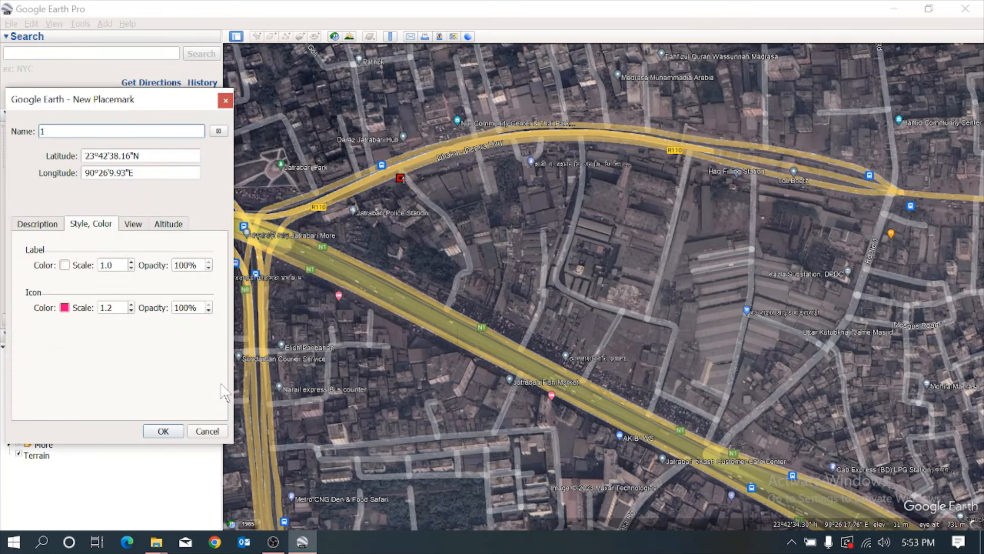
click(163, 431)
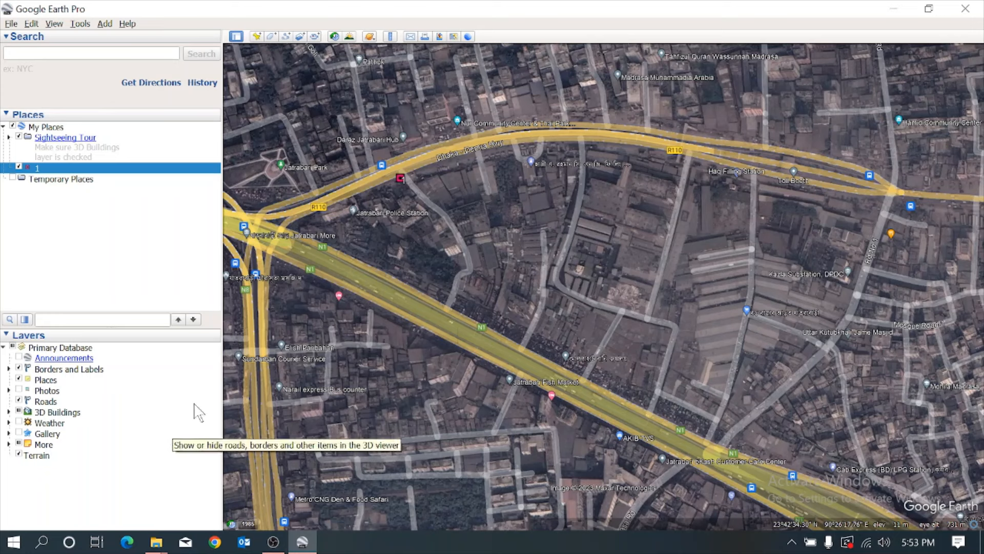
Add placemark 2 on the north edge of the N1 highway below placemark 1, at about 23°42'34"N, 90°26'12"E.
click(256, 36)
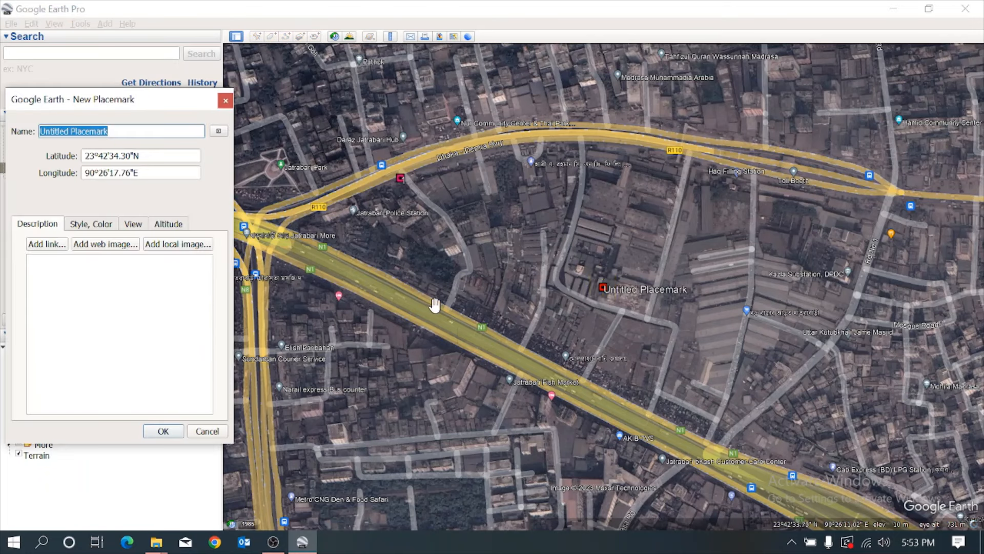
click(604, 289)
drag(605, 292, 451, 311)
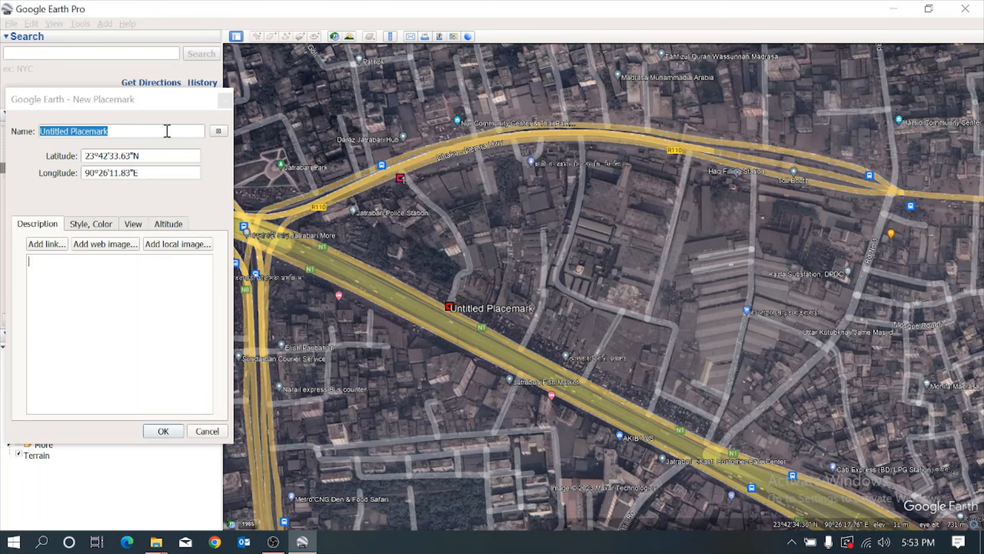
drag(71, 131, 40, 119)
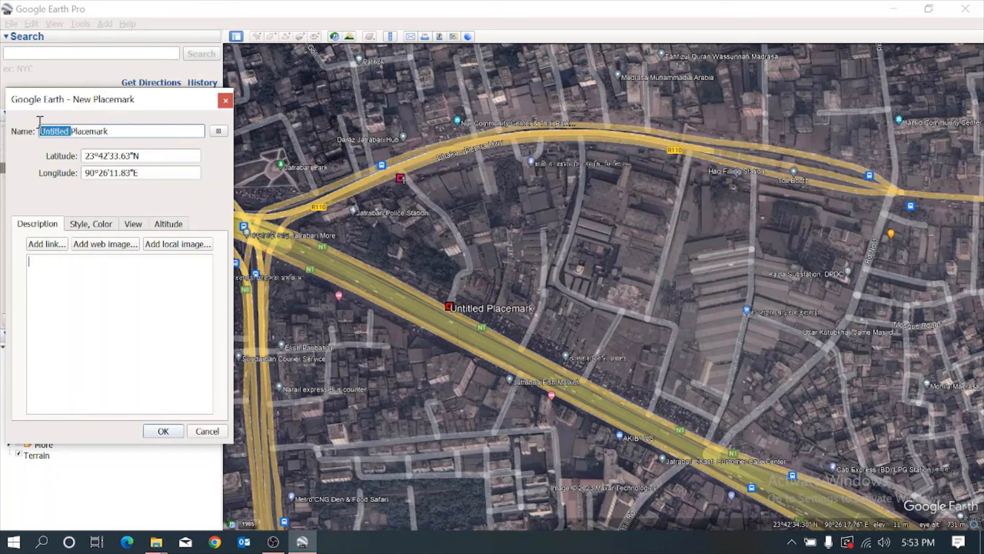
drag(111, 134, 38, 134)
text(2)
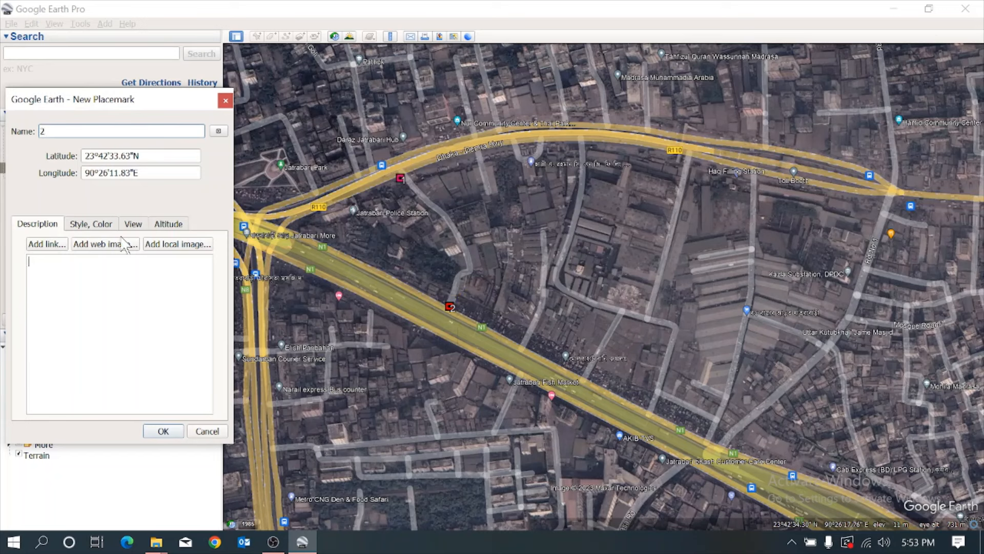
click(171, 433)
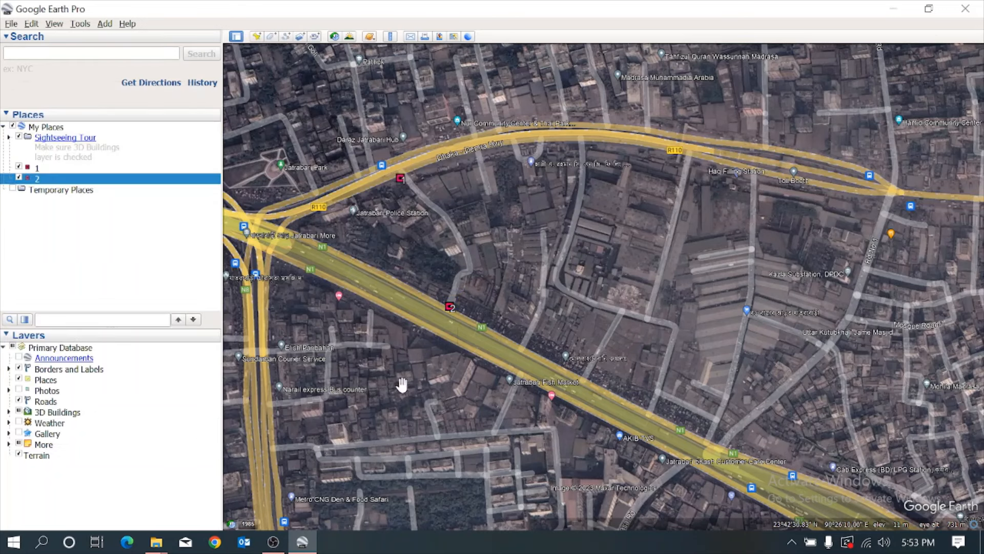
Add placemark 3 at the side-road junction on N1 southeast of placemark 2, at about 23°42'29"N, 90°26'22"E.
click(256, 37)
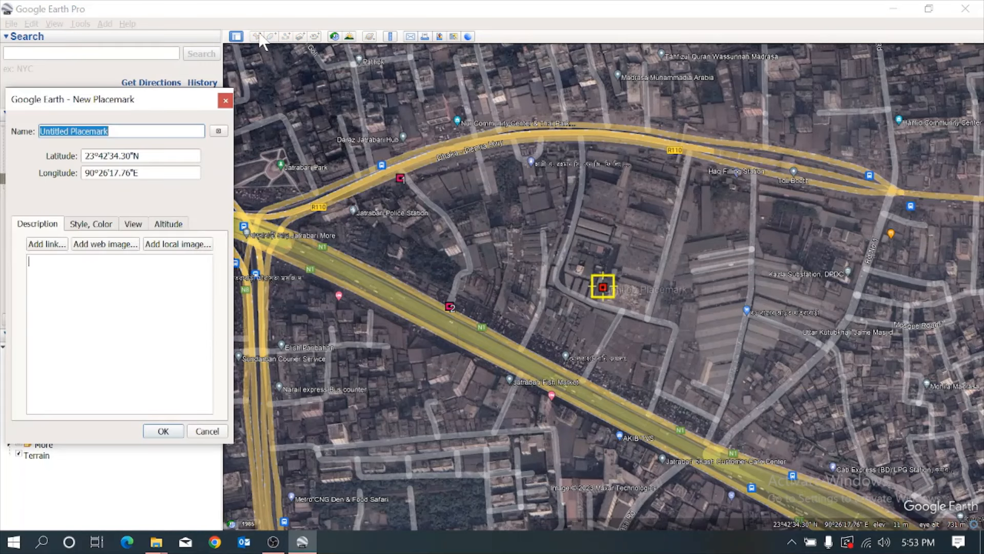
drag(622, 301, 721, 455)
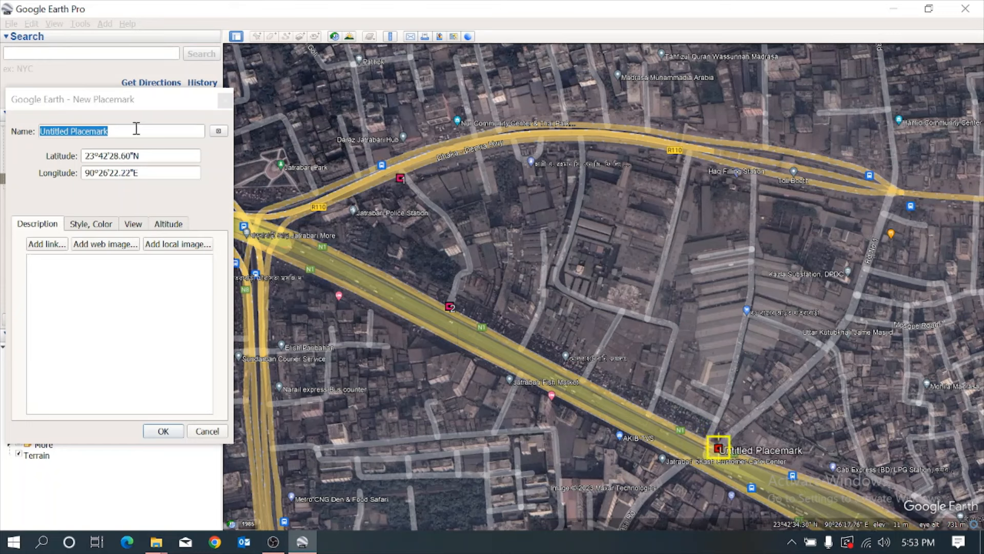
drag(137, 128, 12, 125)
text(3)
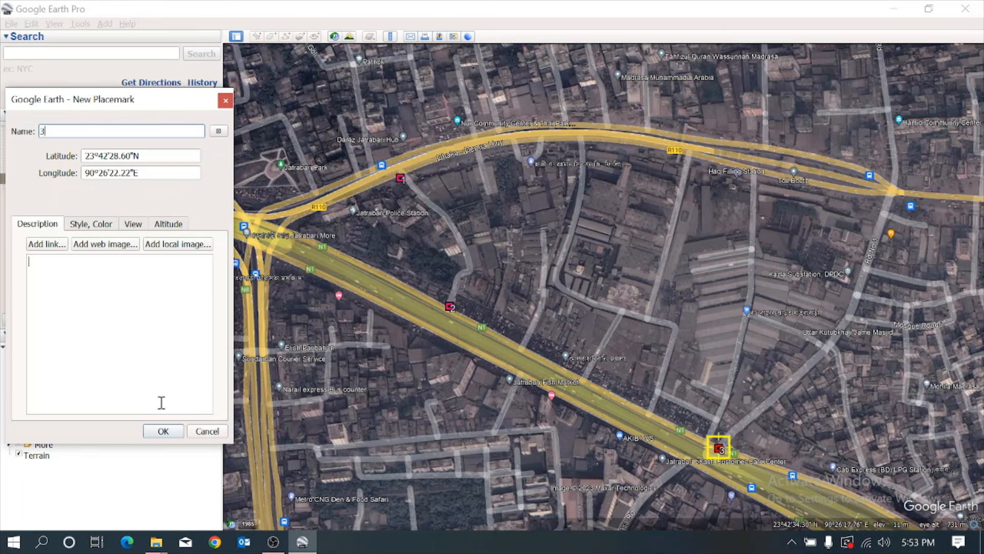
click(164, 432)
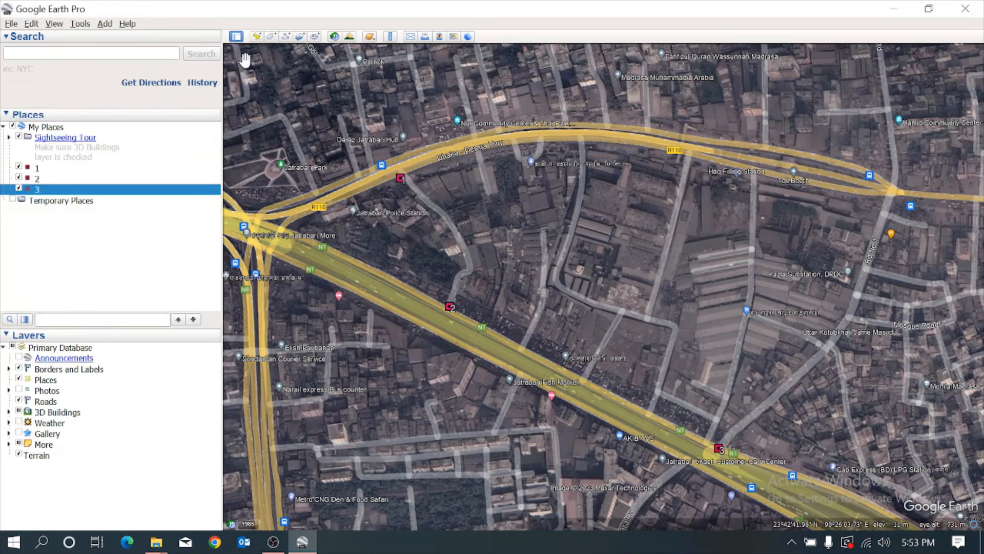
Add placemark 4 at the eastern R110 junction near the toll booth, at about 23°42'38"N, 90°26'29"E.
click(257, 38)
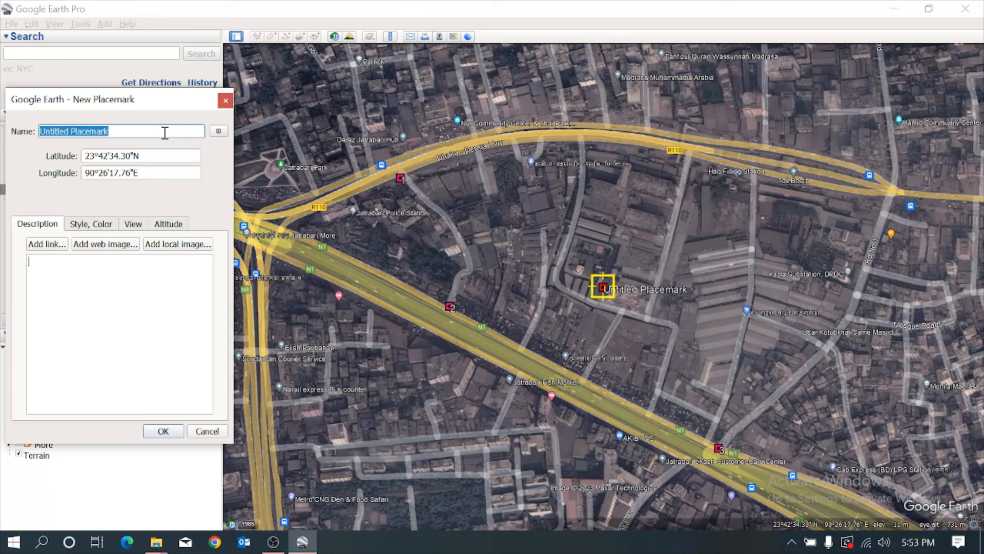
text(4)
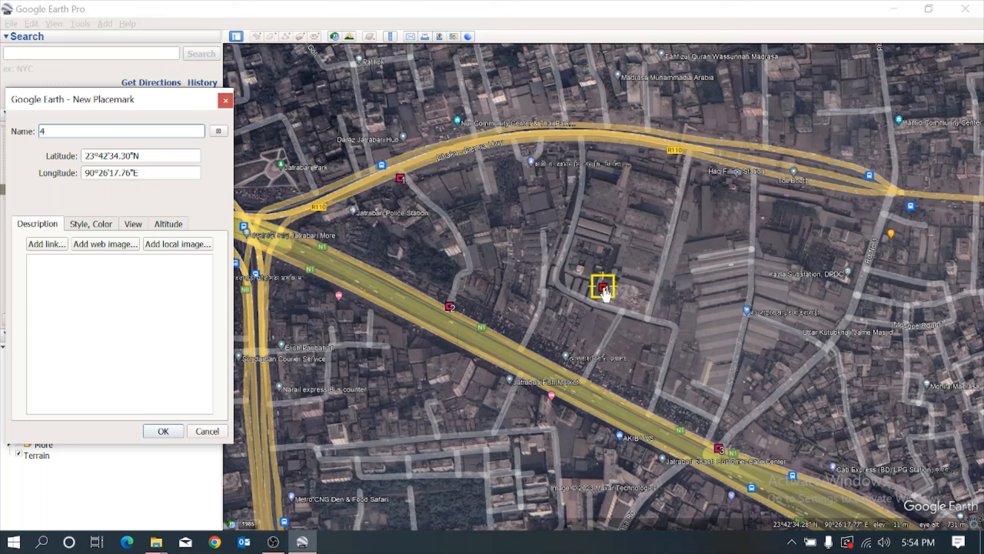
drag(605, 292, 895, 202)
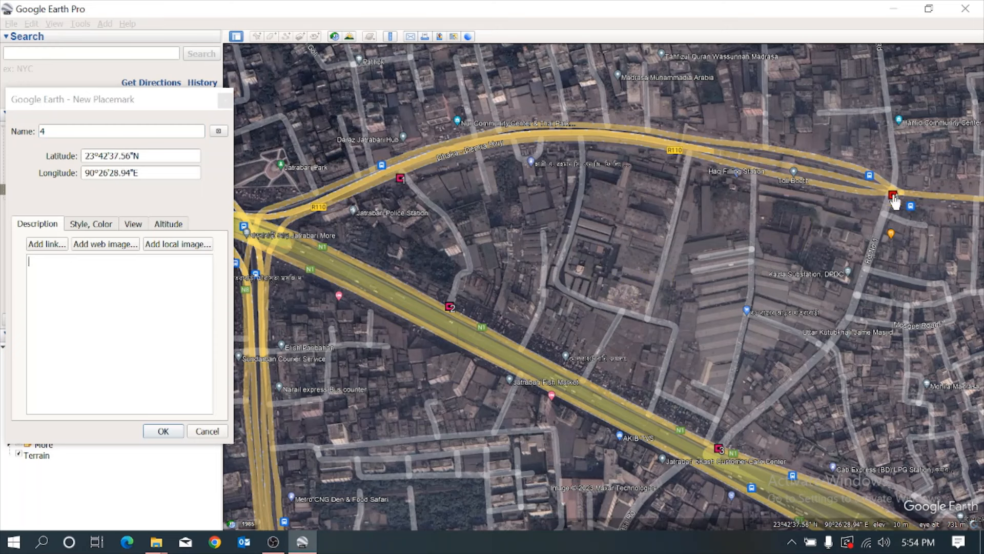
click(163, 431)
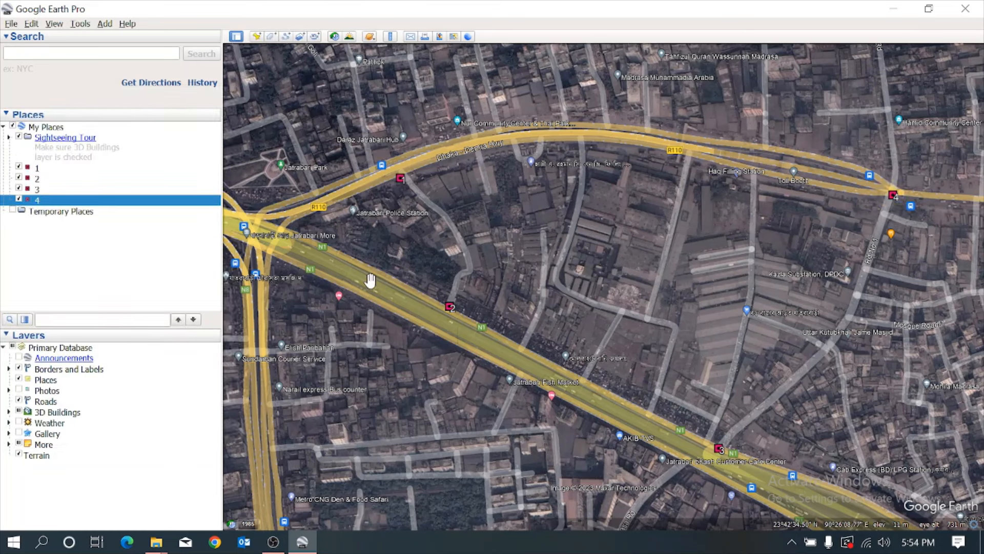
Start saving the map view as an image and set its resolution to Maximum (8192x5064).
click(440, 37)
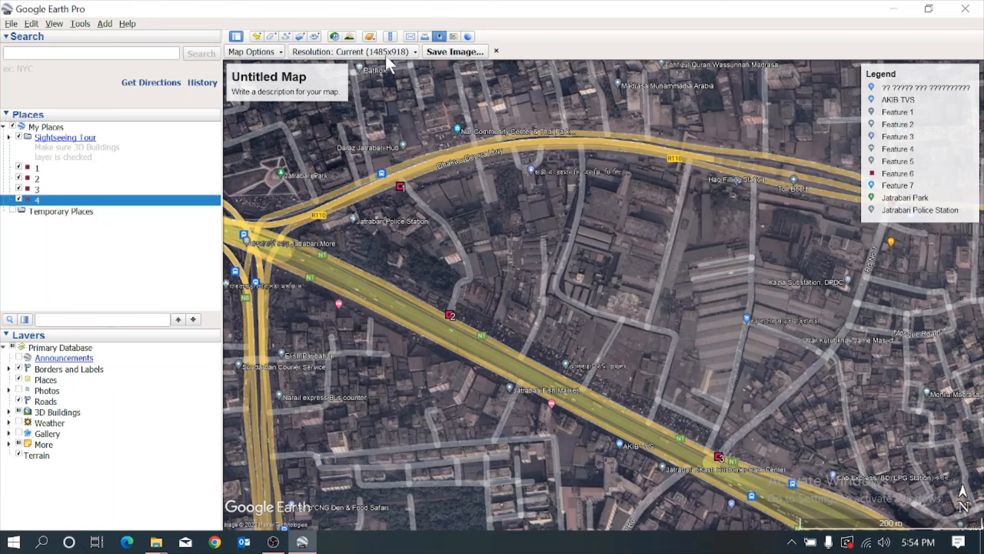
click(414, 51)
click(362, 150)
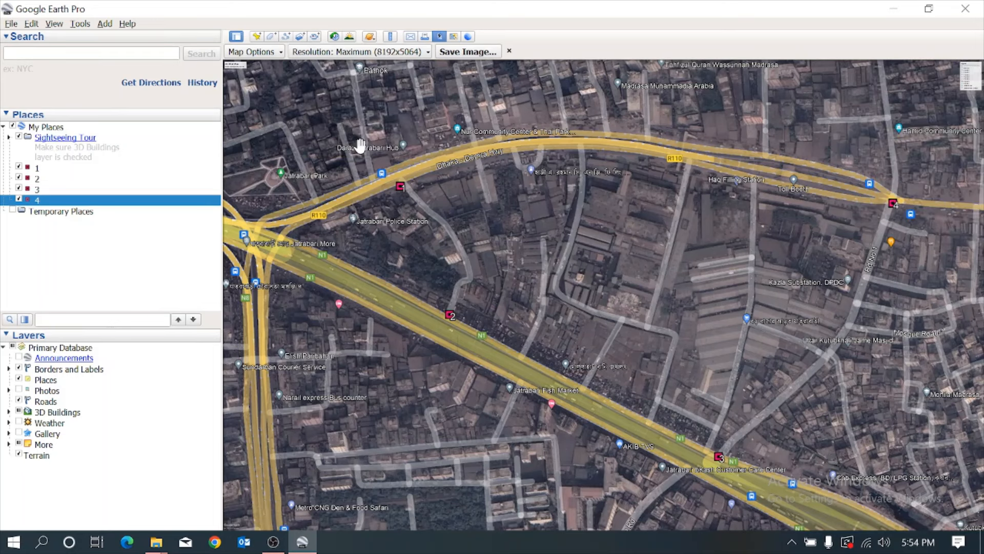
Hide the title and description, legend, scale and compass from the map image.
click(279, 52)
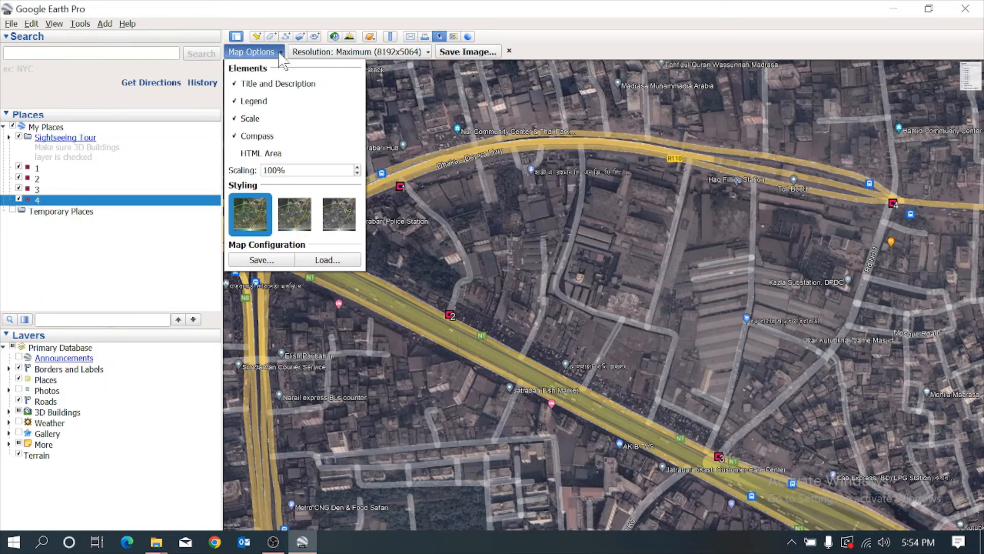
click(235, 102)
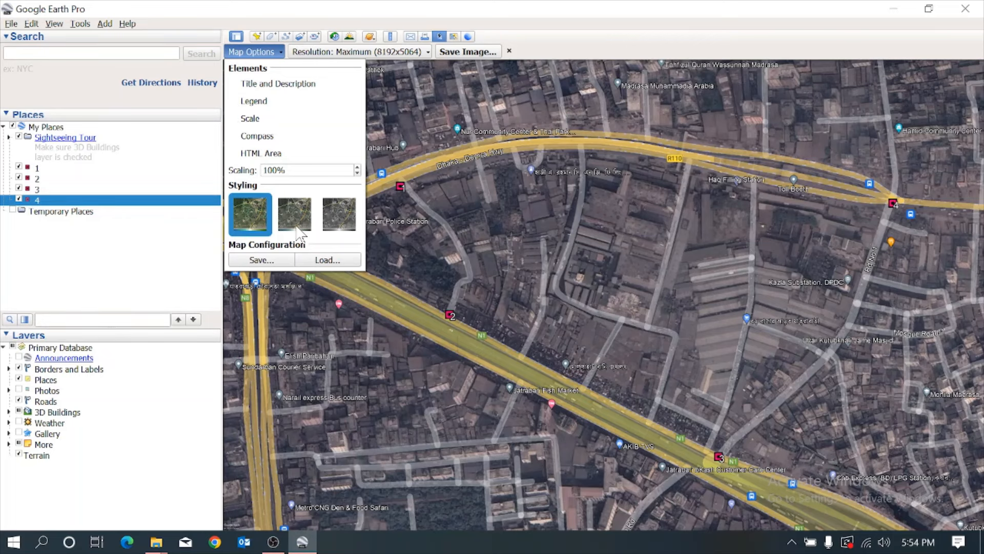
click(268, 261)
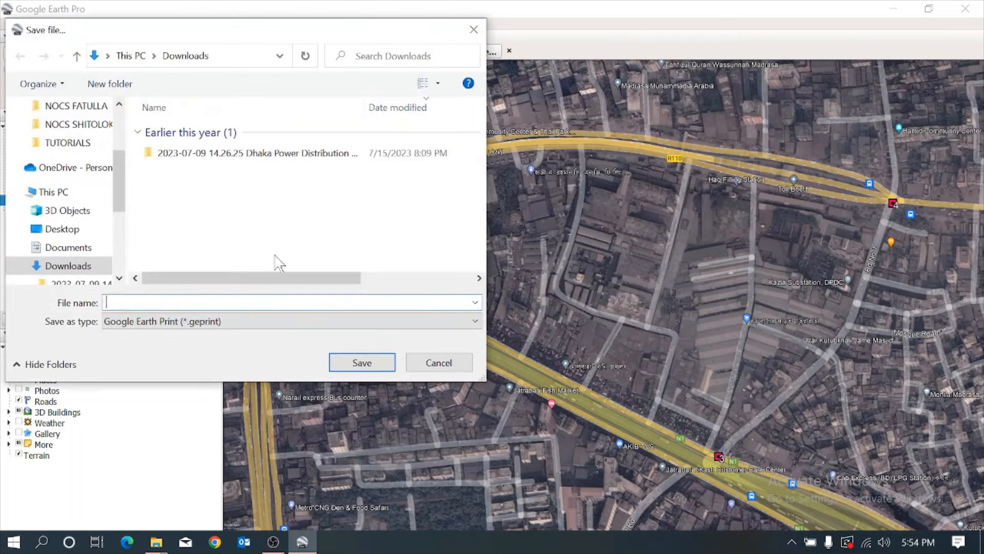
click(475, 26)
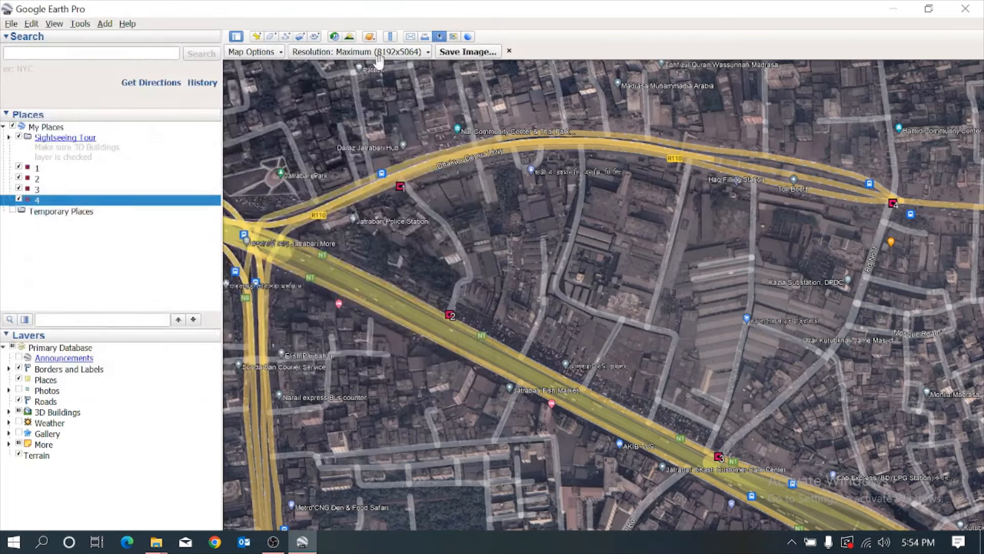
Save the map image to the Desktop as a JPEG named GOOGLEEARTHIMAGE.
click(456, 52)
drag(342, 221, 340, 165)
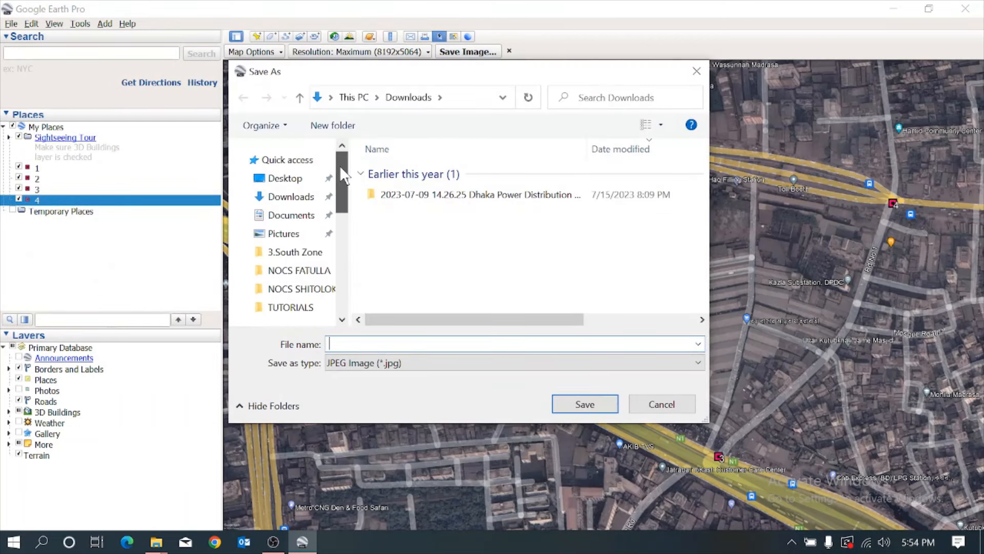
click(293, 182)
click(405, 339)
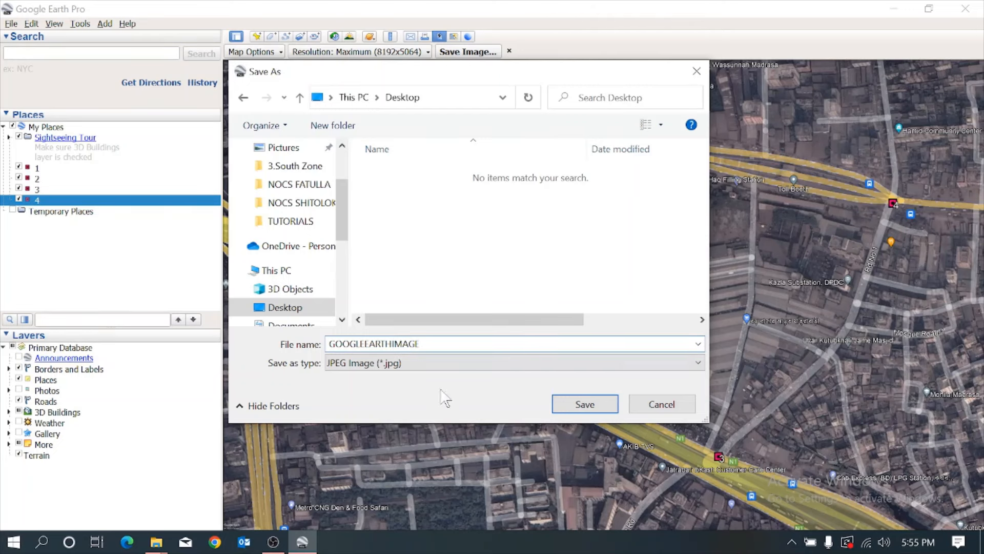
click(589, 399)
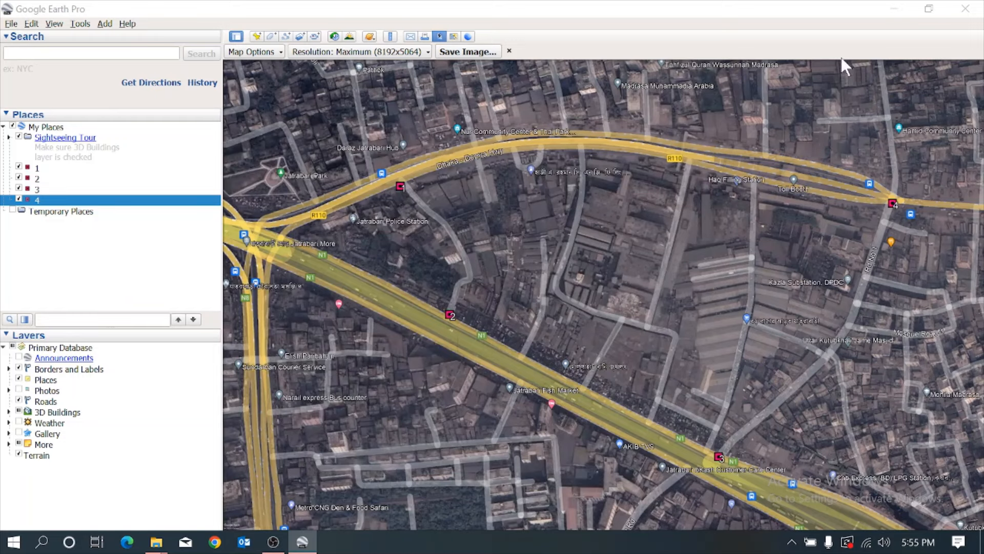
Examine the exported GOOGLEEARTHIMAGE file from the desktop in Photos, then return to Google Earth Pro.
click(893, 8)
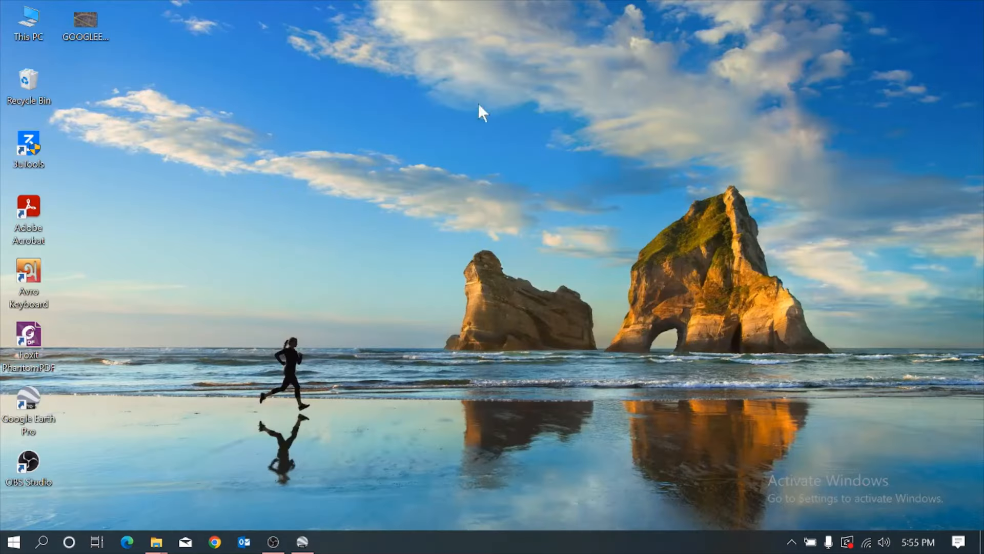
right_click(88, 26)
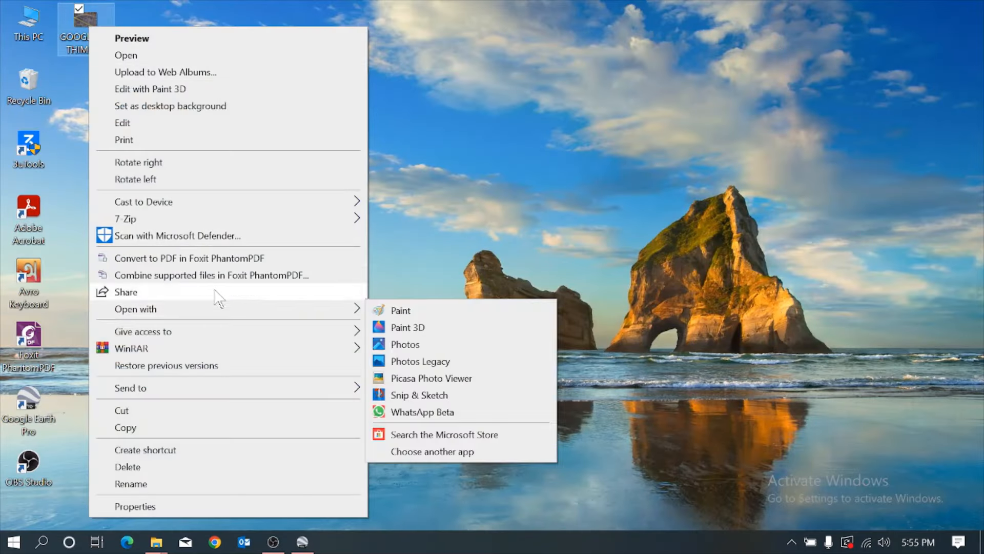
click(417, 343)
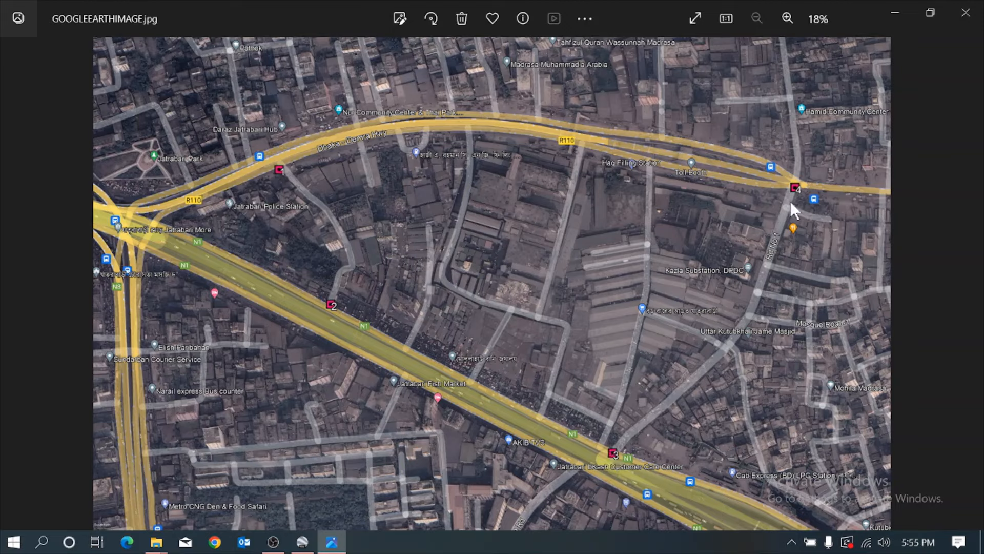
click(966, 12)
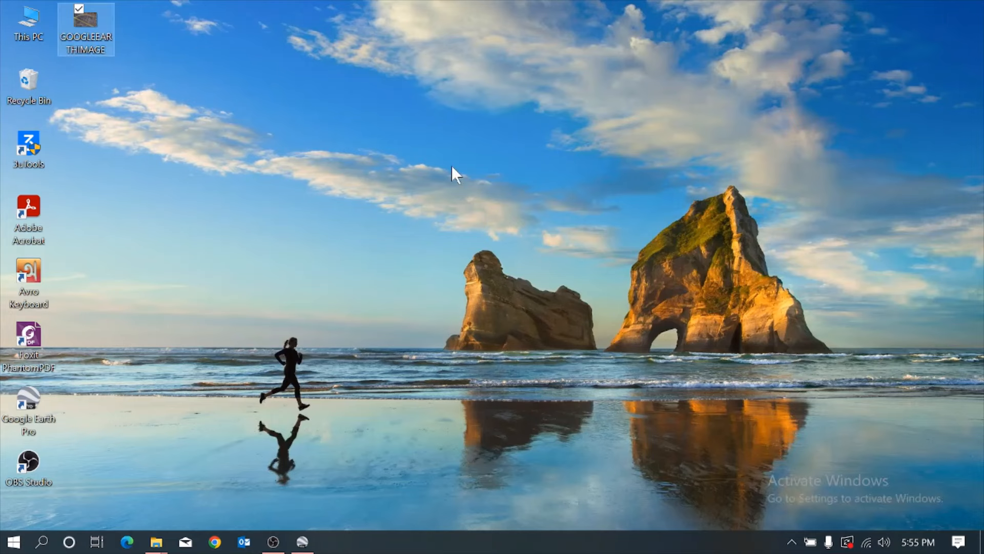
click(303, 542)
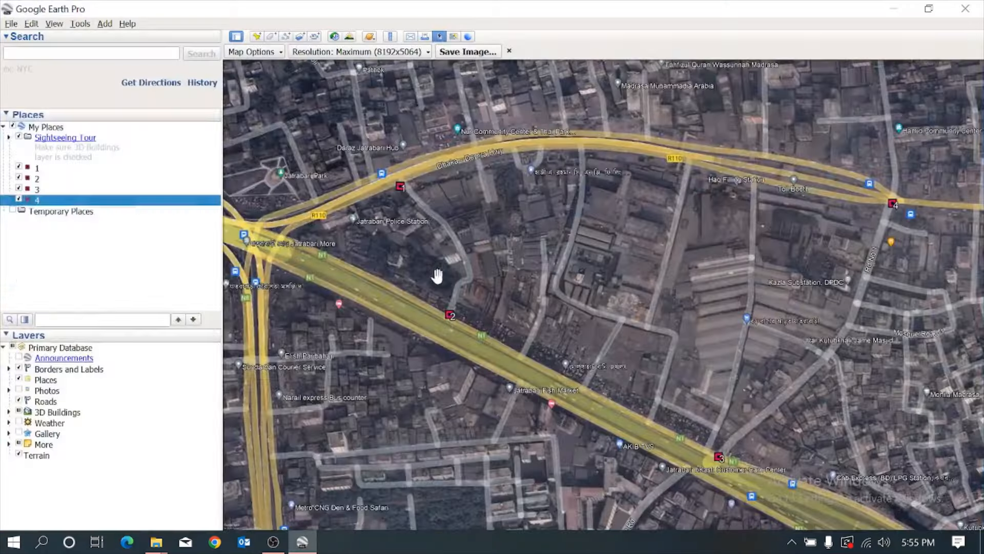
Create a new folder named REFERENCEDPOINTS under My Places.
right_click(51, 128)
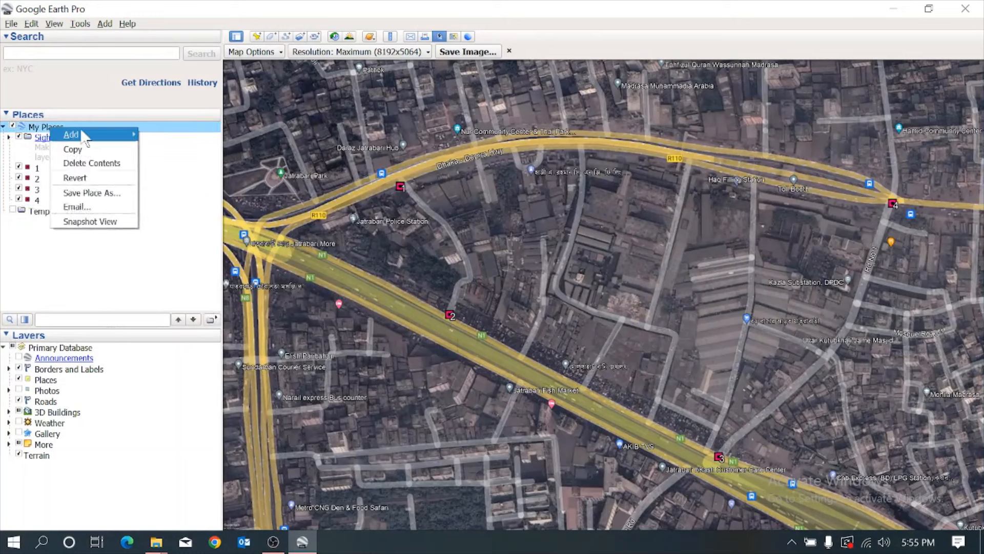
mouse_move(110, 134)
click(154, 134)
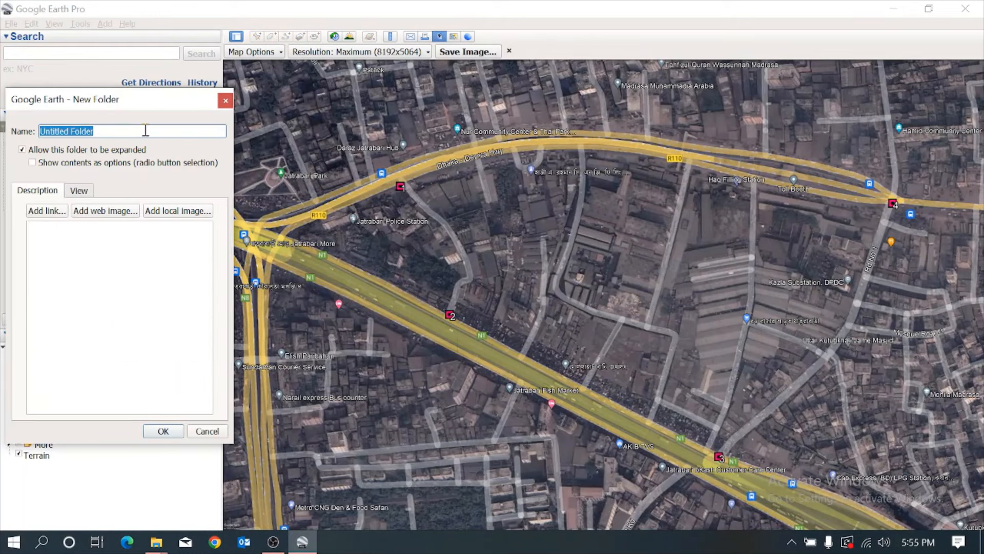
drag(70, 131, 105, 134)
click(116, 132)
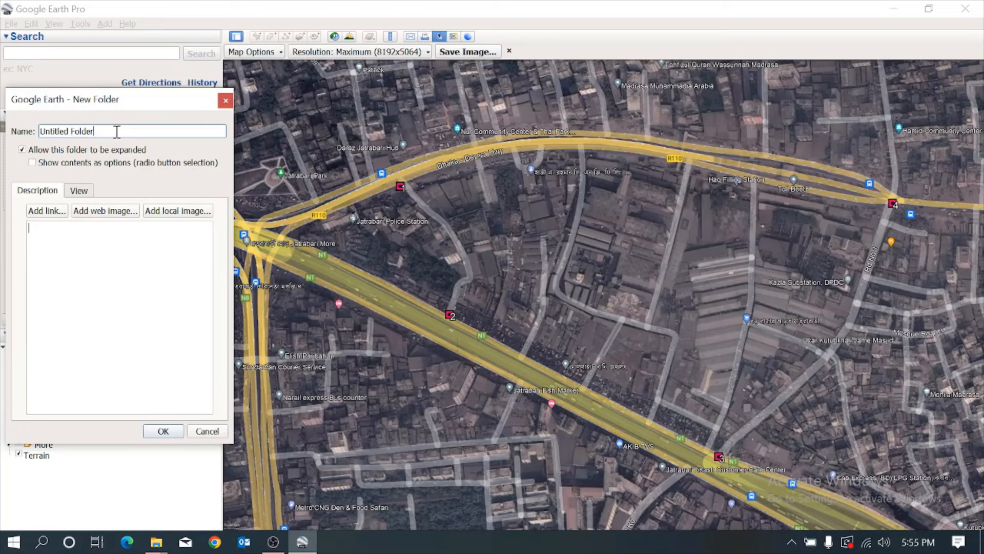
key(BackSpace)
key(BackSpace)
key(BackSpace)
key(BackSpace)
key(BackSpace)
key(BackSpace)
key(BackSpace)
key(BackSpace)
key(BackSpace)
key(BackSpace)
key(BackSpace)
key(BackSpace)
key(BackSpace)
key(BackSpace)
key(BackSpace)
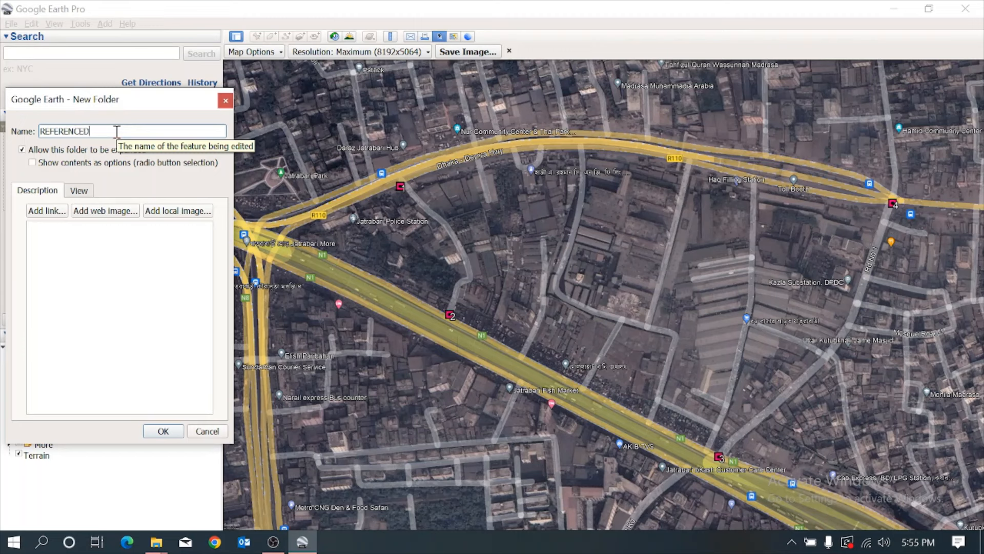
text(REFERENCEDPOINTS)
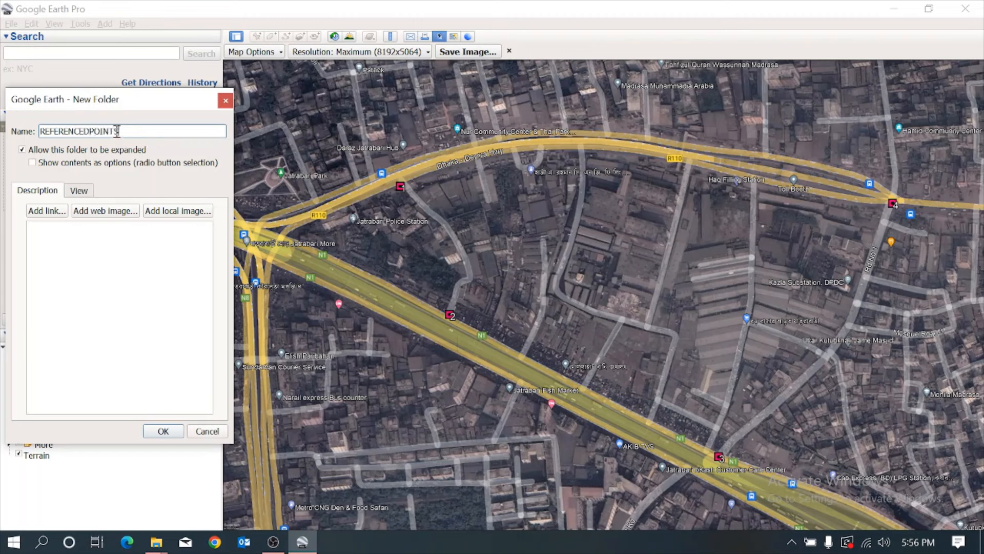
click(163, 430)
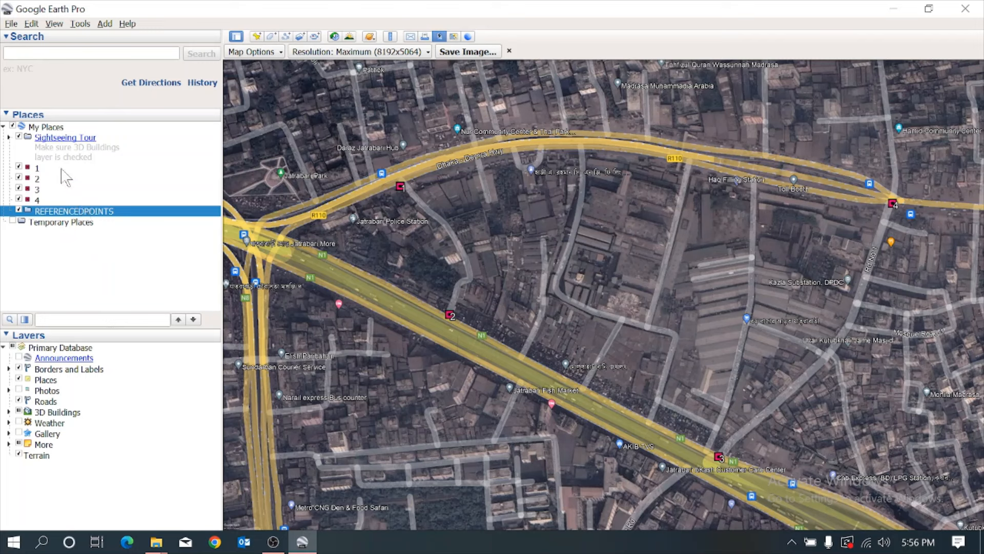
Move placemarks 1 to 4 together into the REFERENCEDPOINTS folder.
click(37, 168)
shift+click(43, 200)
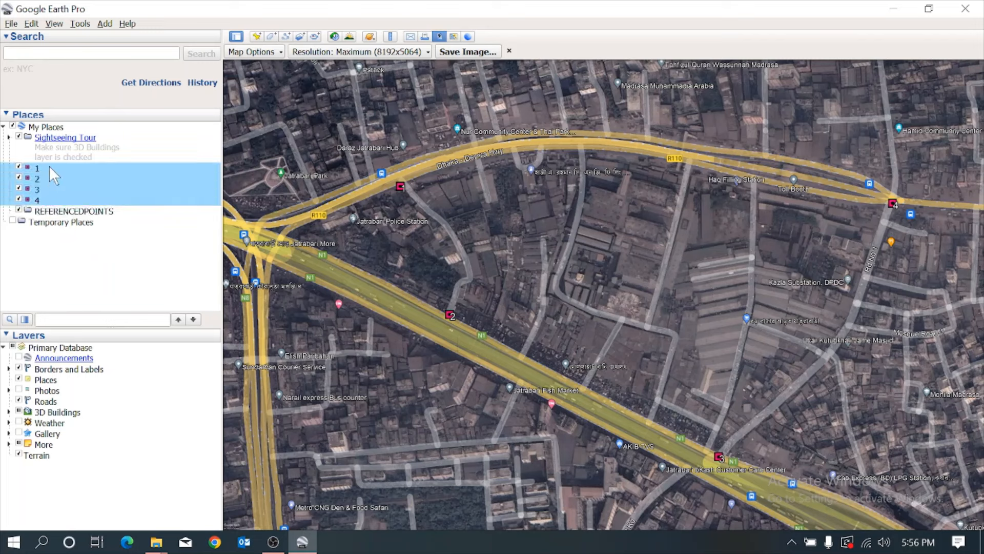
drag(42, 200, 58, 216)
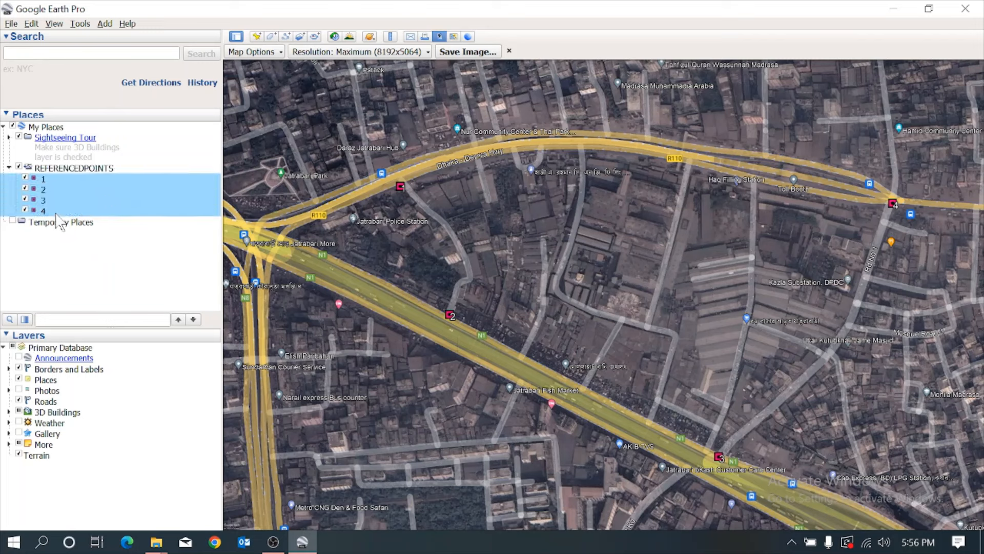
Save the REFERENCEDPOINTS folder to the Desktop as a Kml (*.kml) file under the same name.
right_click(67, 169)
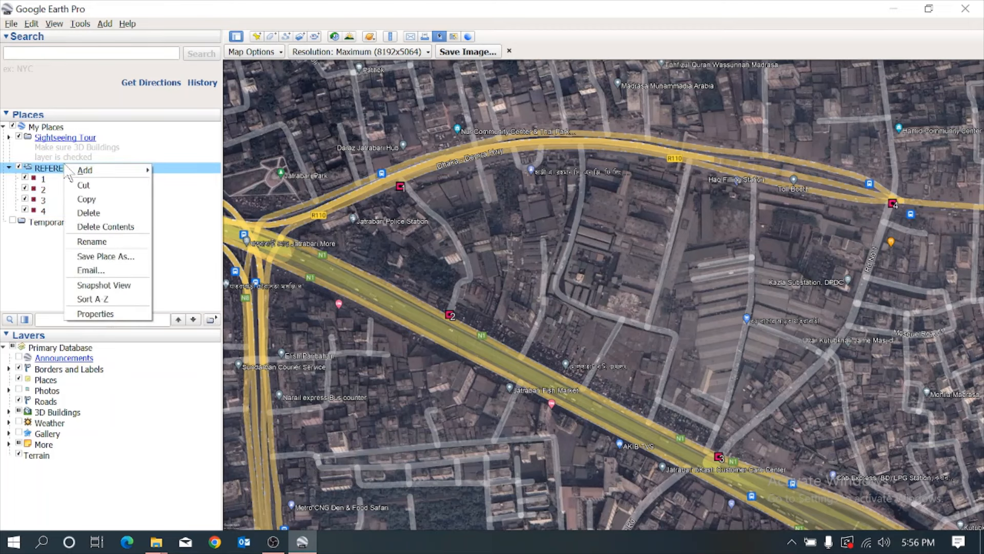
click(105, 256)
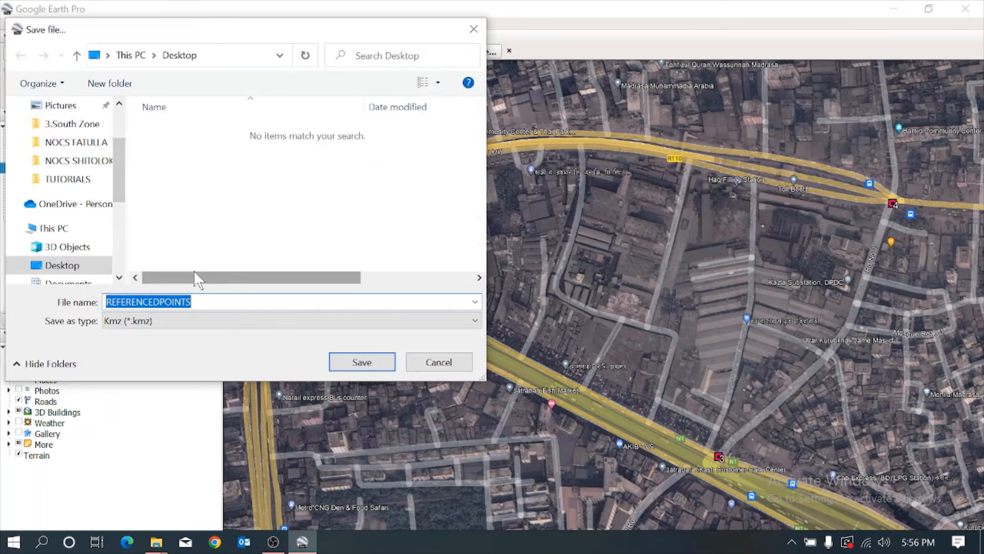
scroll(122, 169, up, 2)
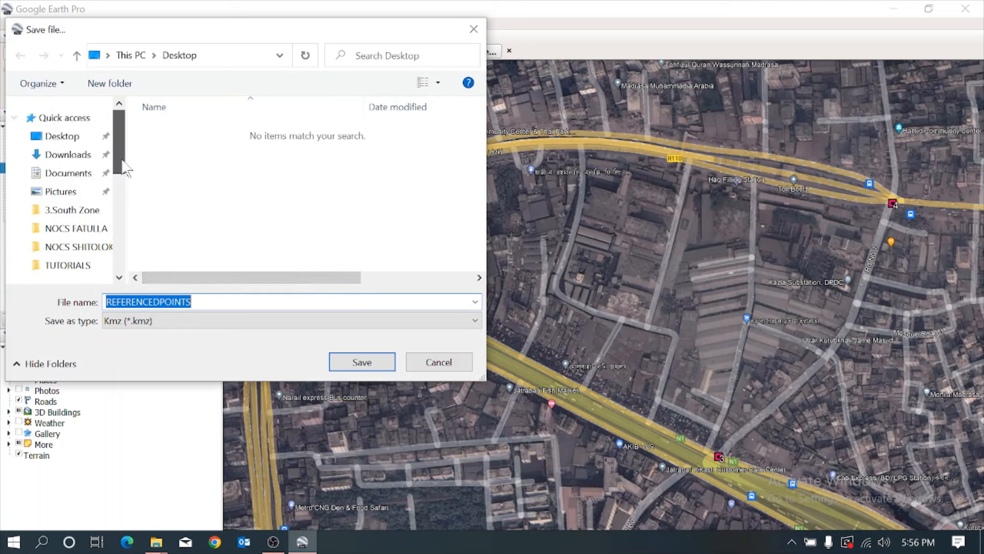
drag(125, 156, 117, 207)
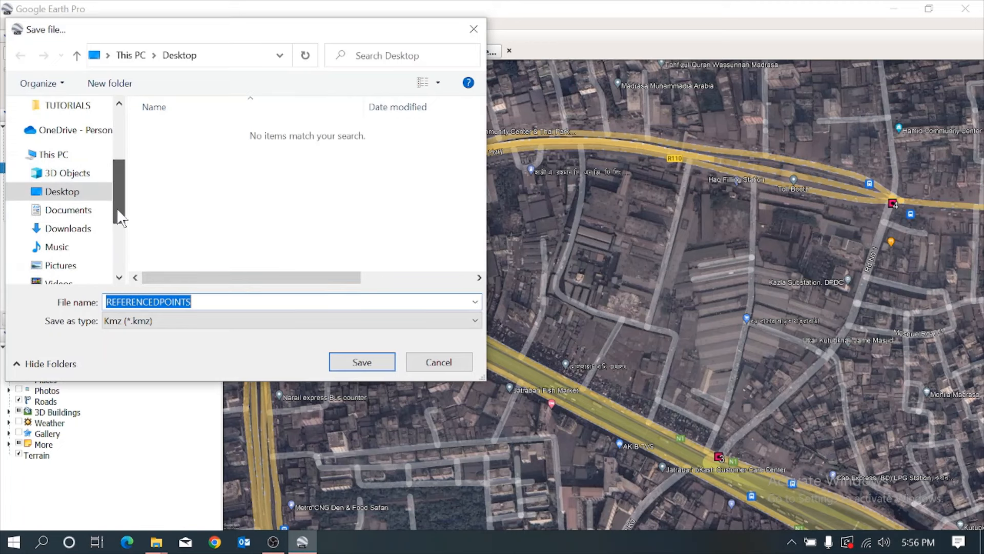
click(64, 192)
click(202, 321)
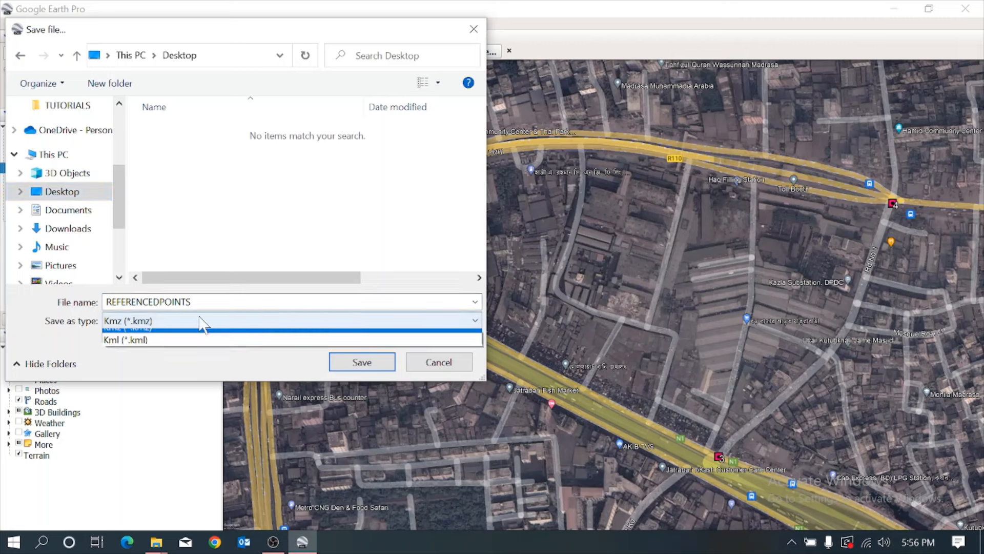
click(180, 349)
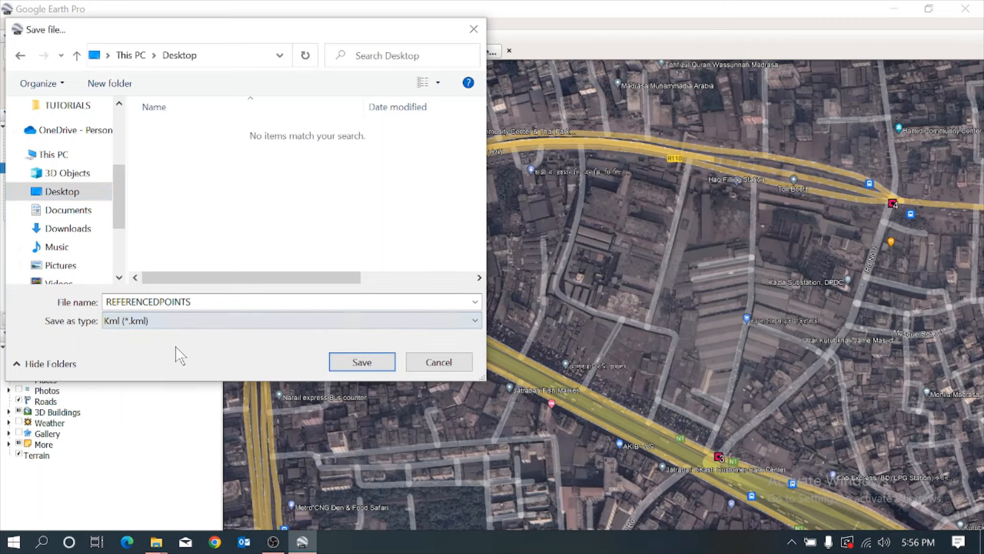
click(359, 363)
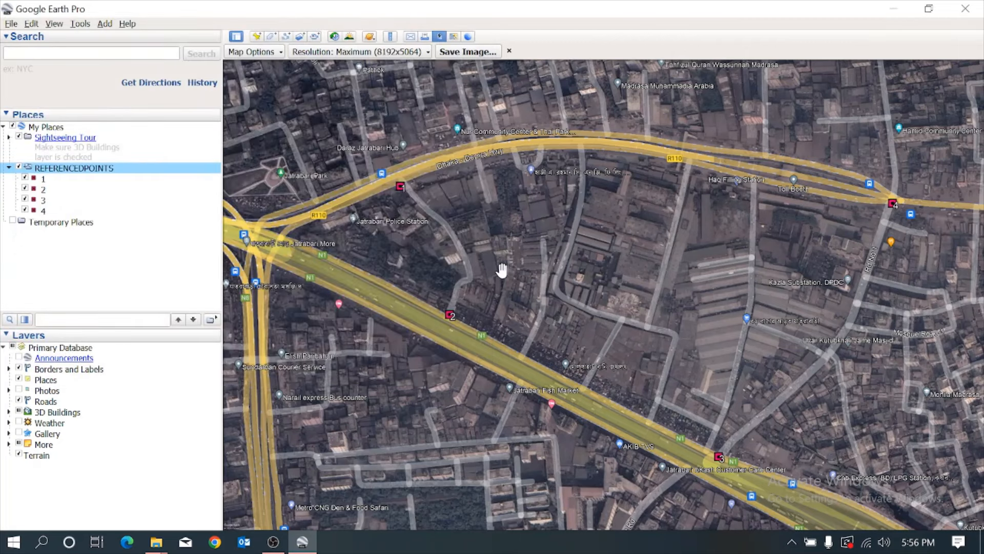
Check the desktop for the exported REFERENCEDPOINTS file and close Google Earth Pro.
click(892, 9)
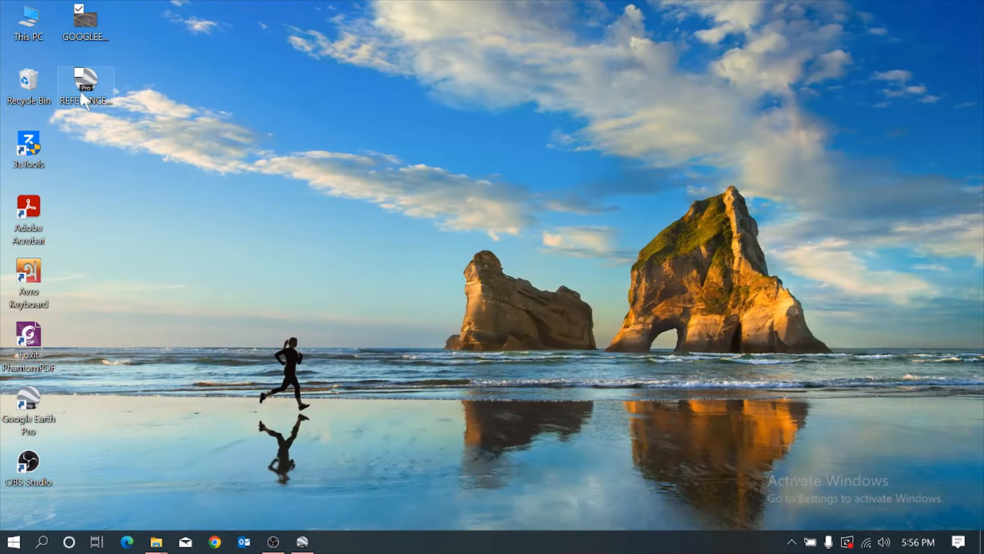
click(303, 541)
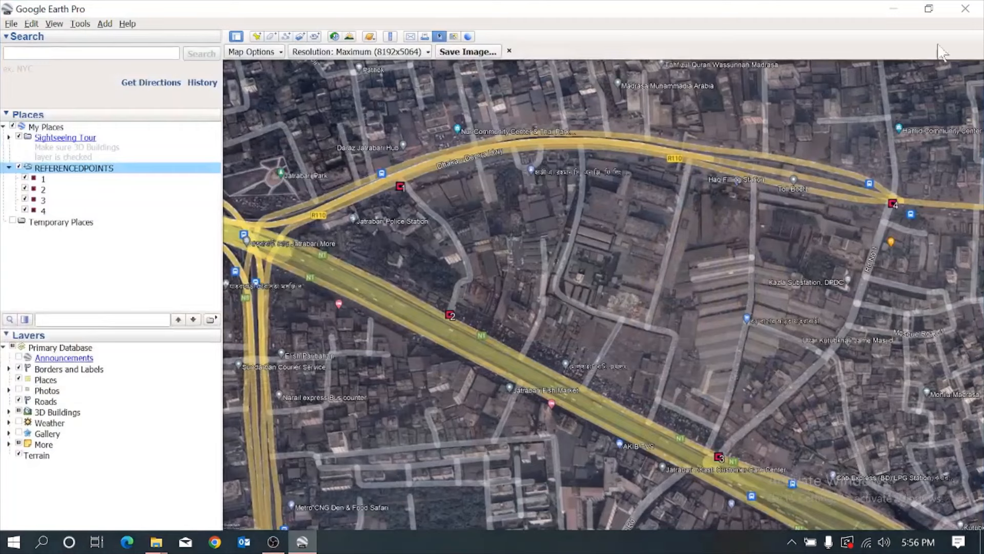
click(965, 9)
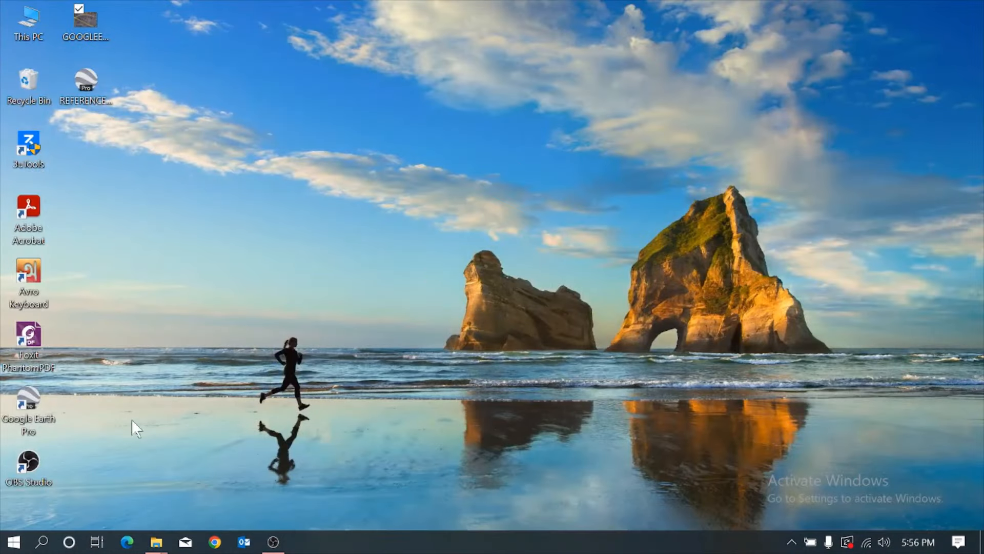
Find and launch ArcMap, and dismiss its Getting Started dialog to work in a blank untitled map.
click(42, 542)
text(A)
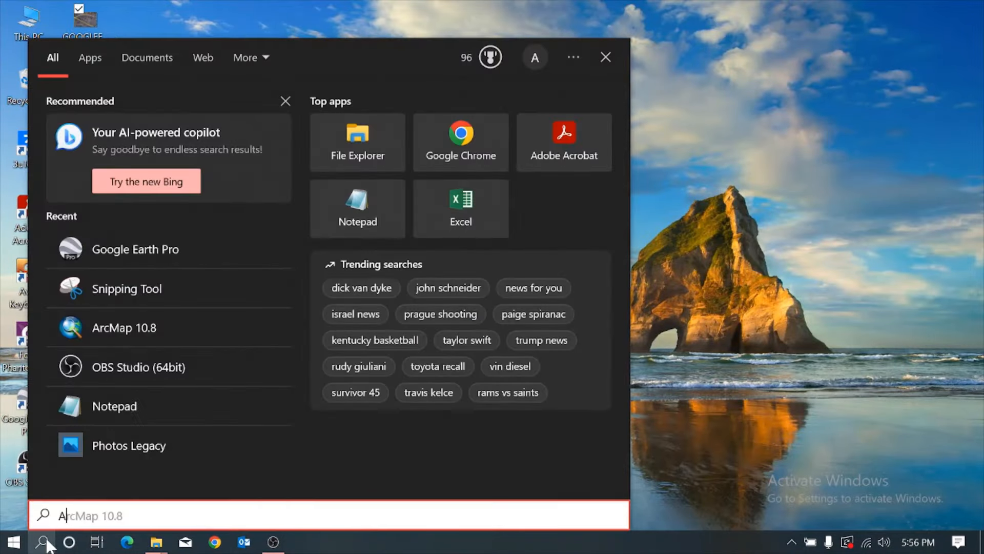
text(RCMAP)
key(Return)
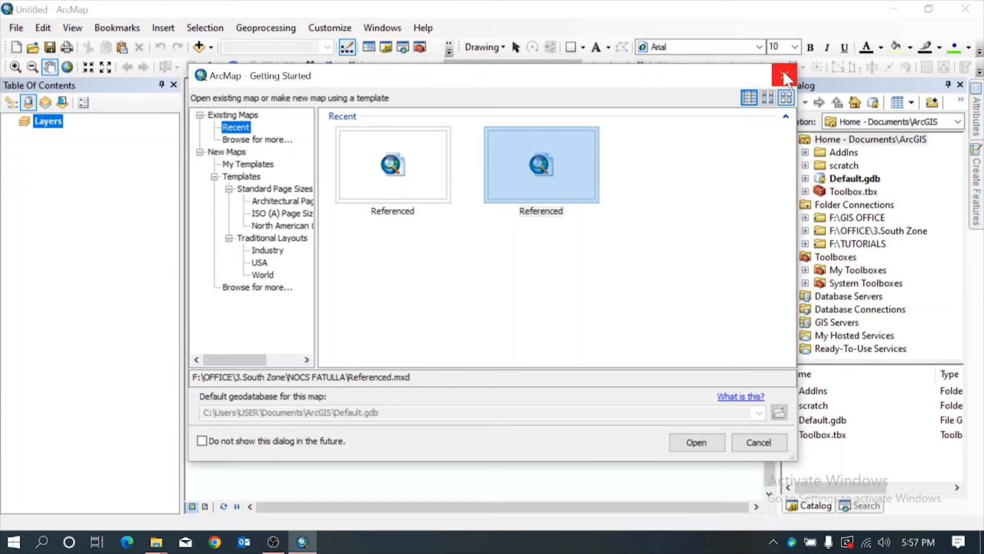
click(783, 76)
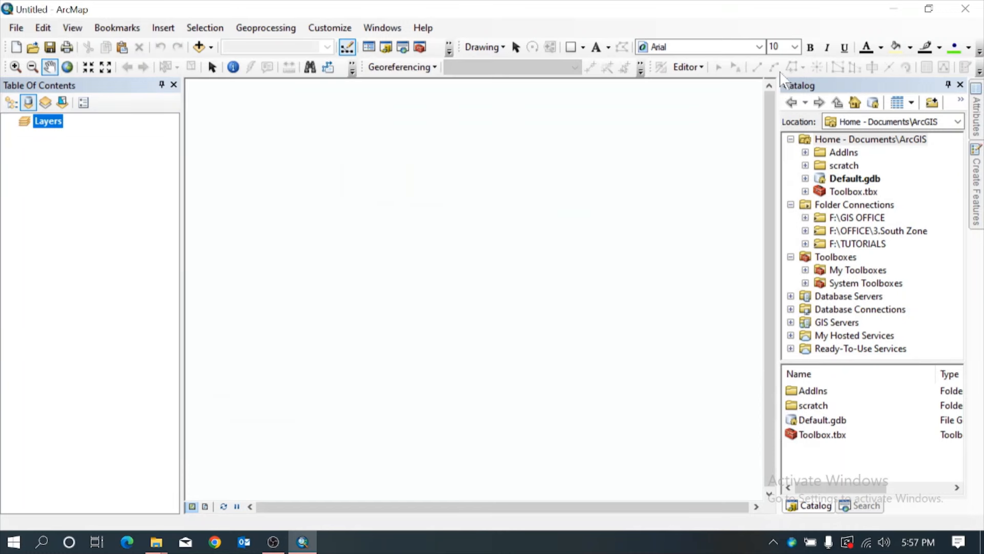
Search the local tools for KML and open the KML To Layer conversion tool.
click(806, 244)
click(617, 222)
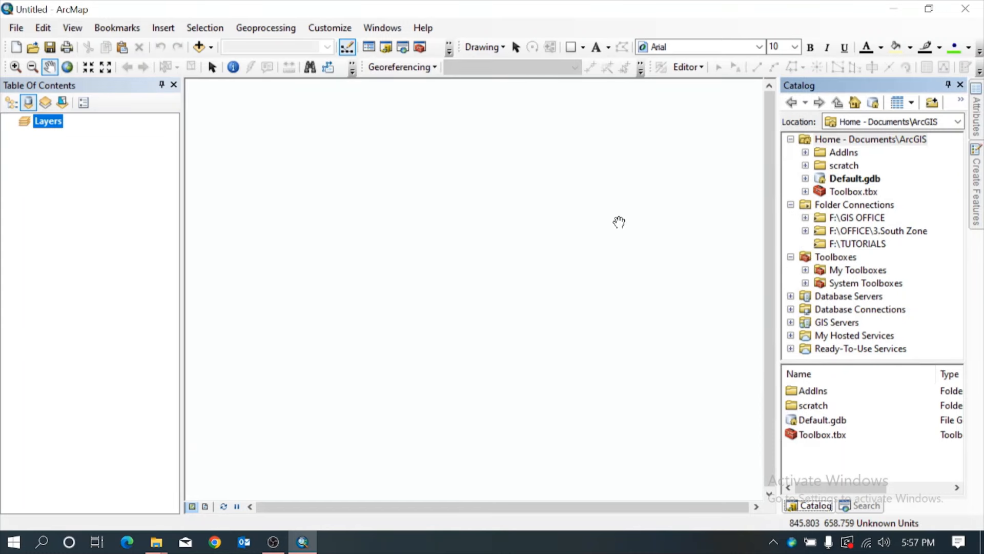
click(403, 47)
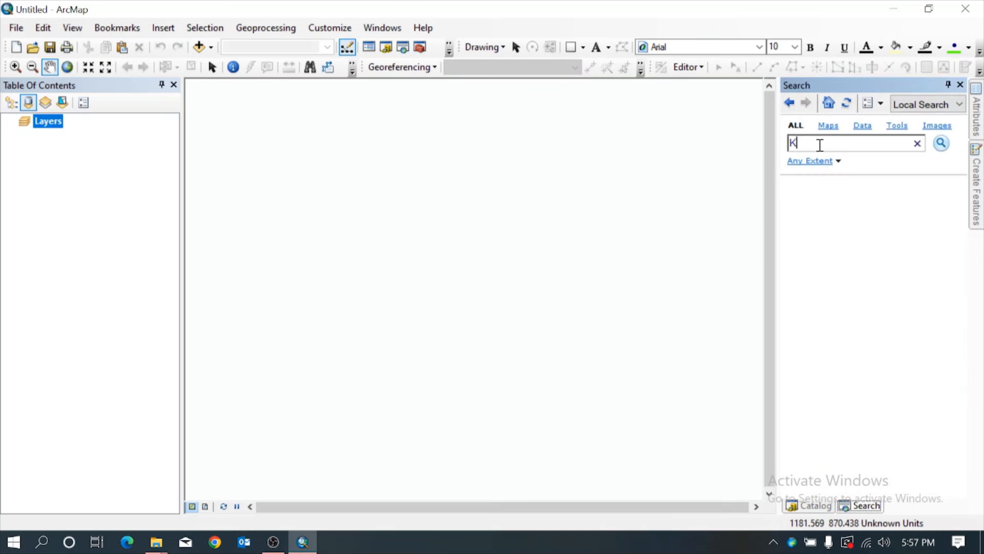
key(Return)
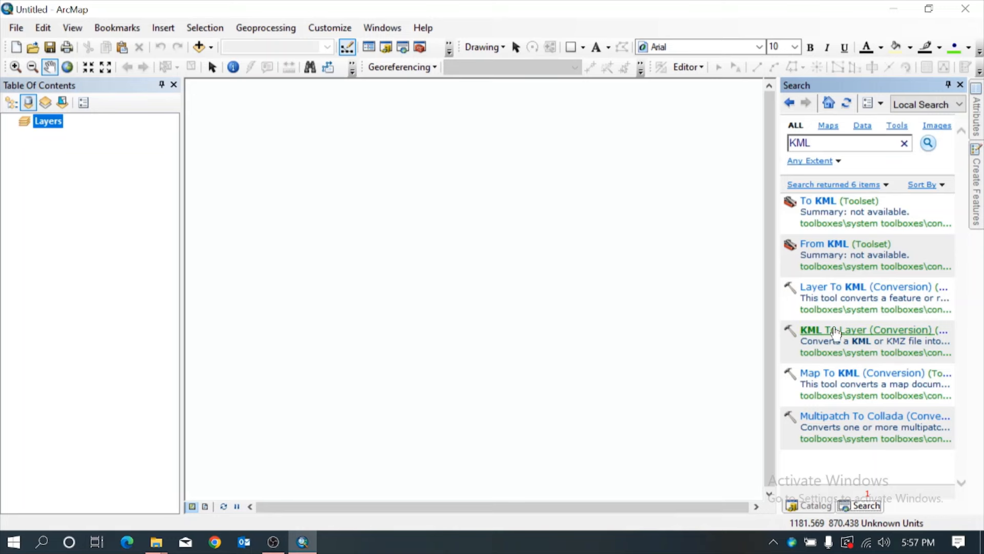
click(833, 331)
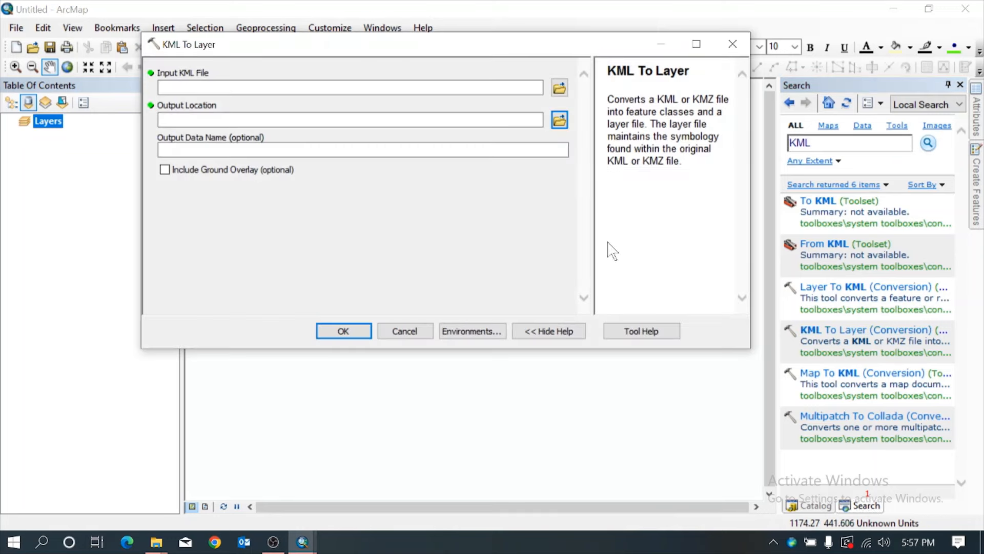
Choose the REFERENCEDPOINTS KML file on the Desktop as the conversion's input file.
click(560, 87)
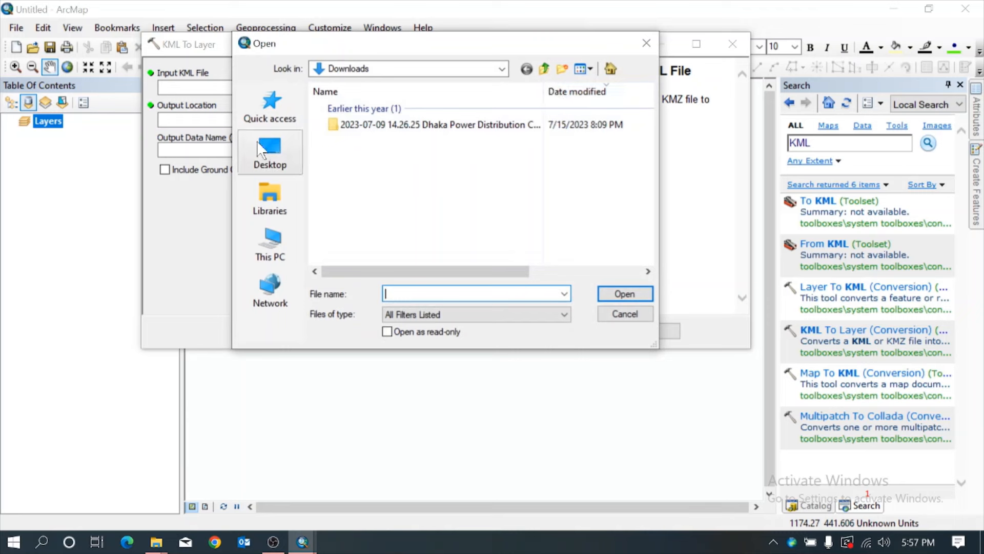
click(270, 151)
click(533, 188)
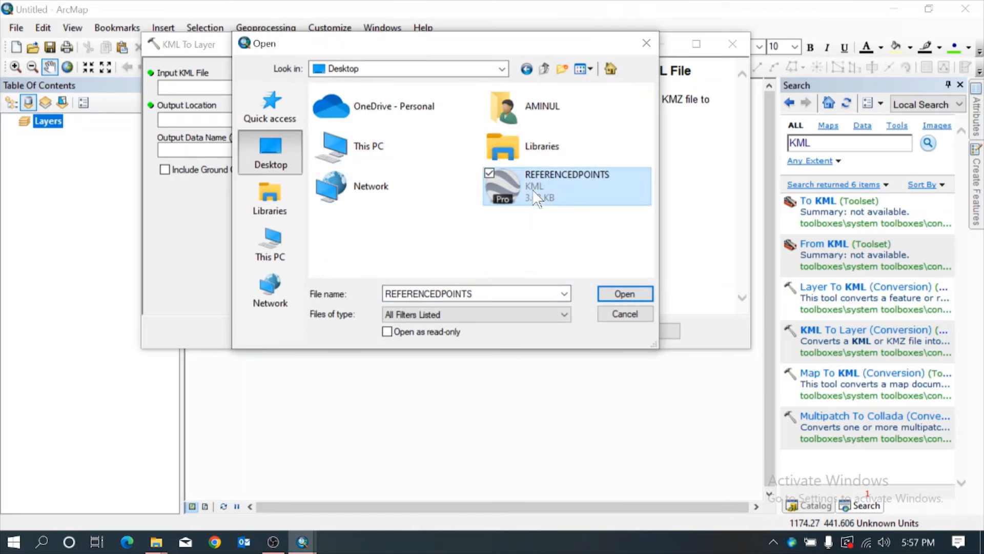
click(613, 294)
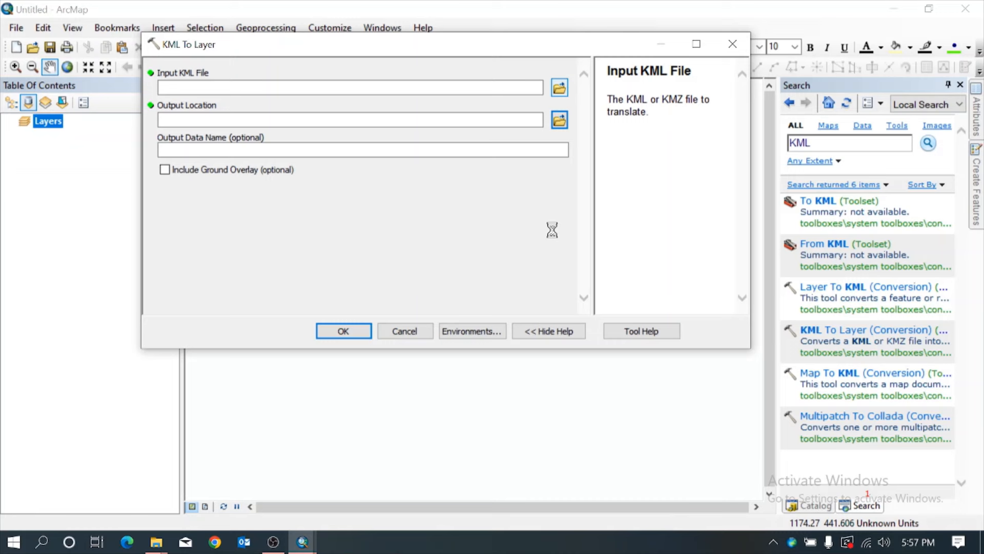
Create a folder named REFERENCED inside the F:\TUTORIALS folder connection.
click(810, 505)
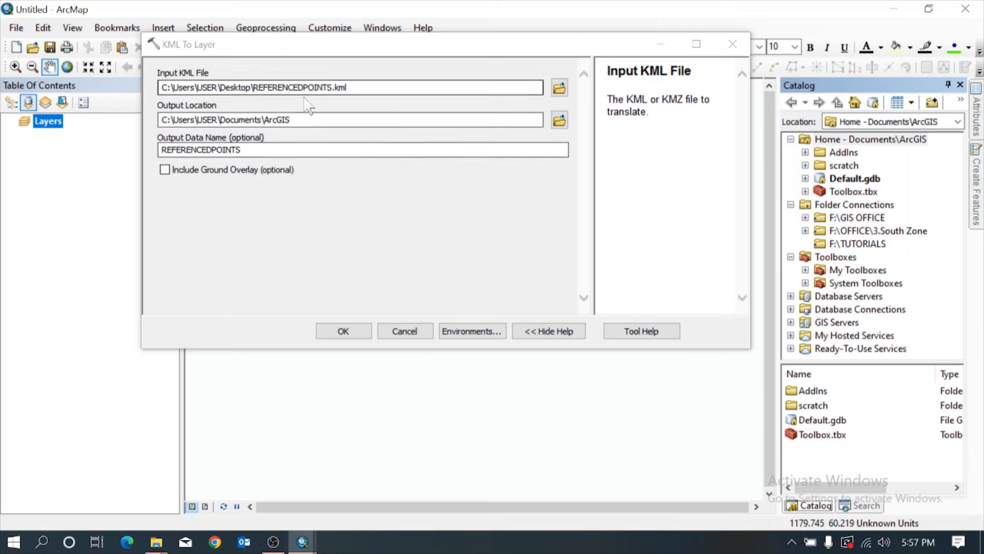
click(280, 115)
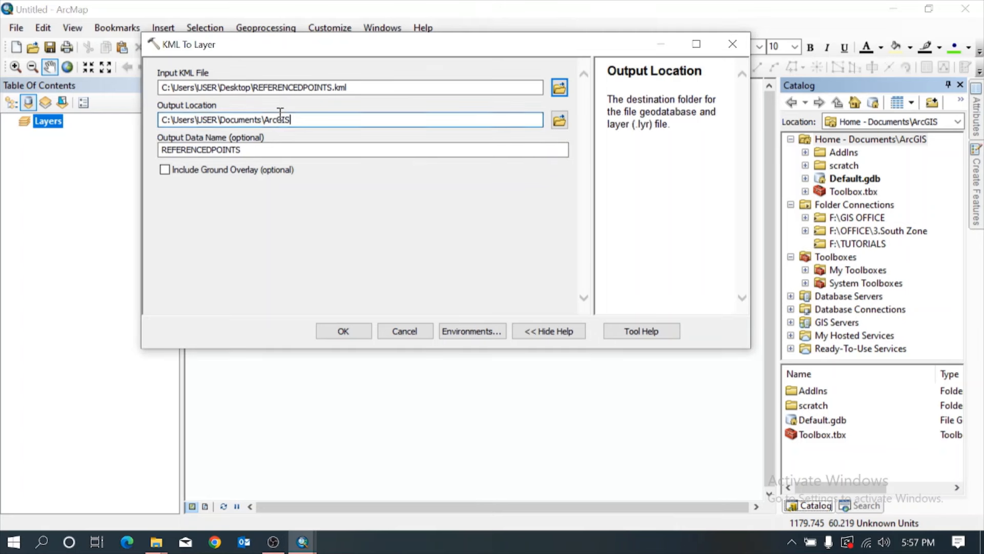
click(850, 245)
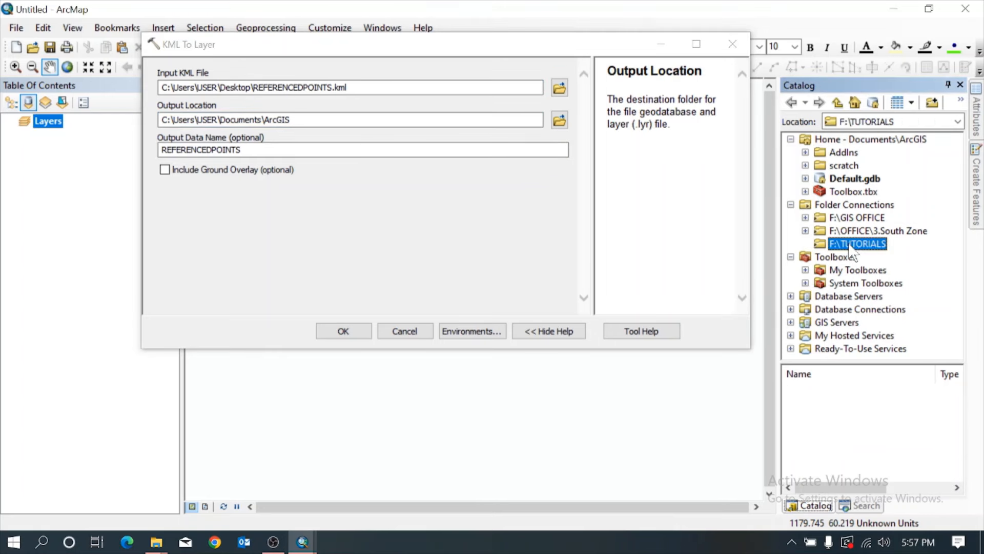
right_click(853, 252)
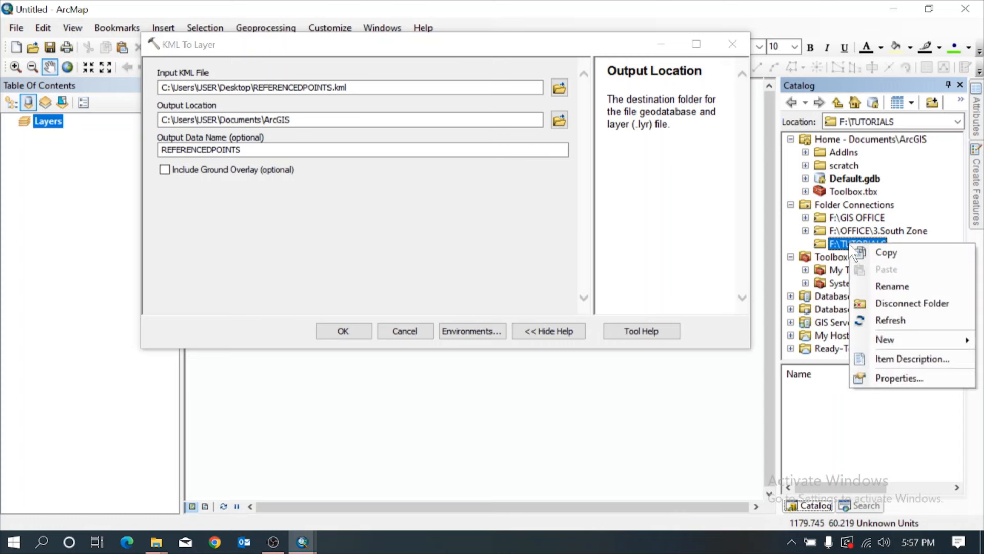
mouse_move(889, 336)
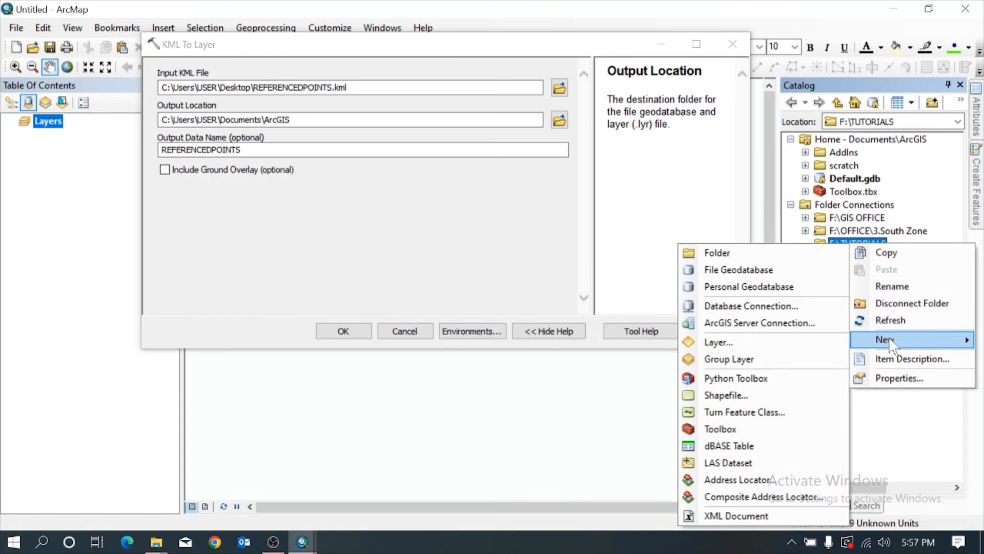
click(752, 259)
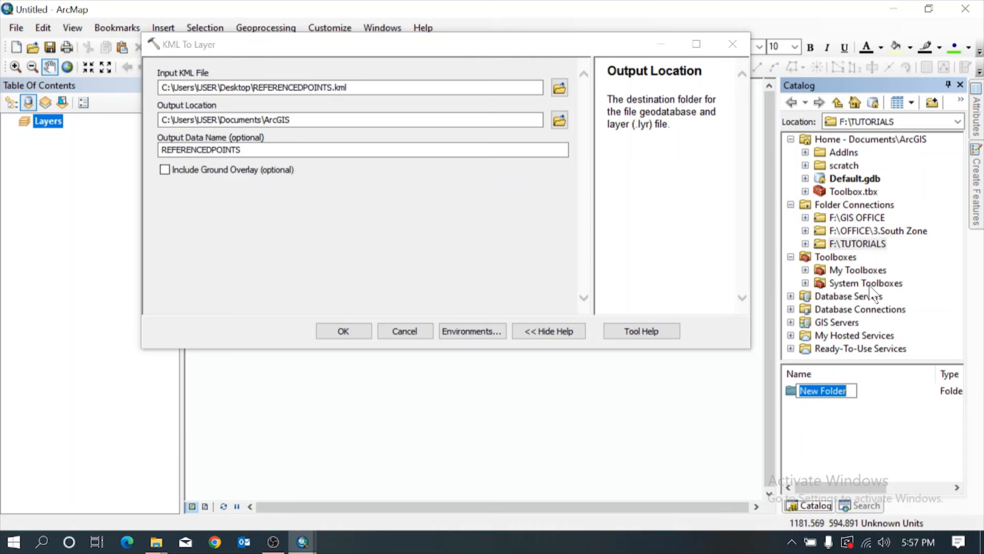
text(REFEREN)
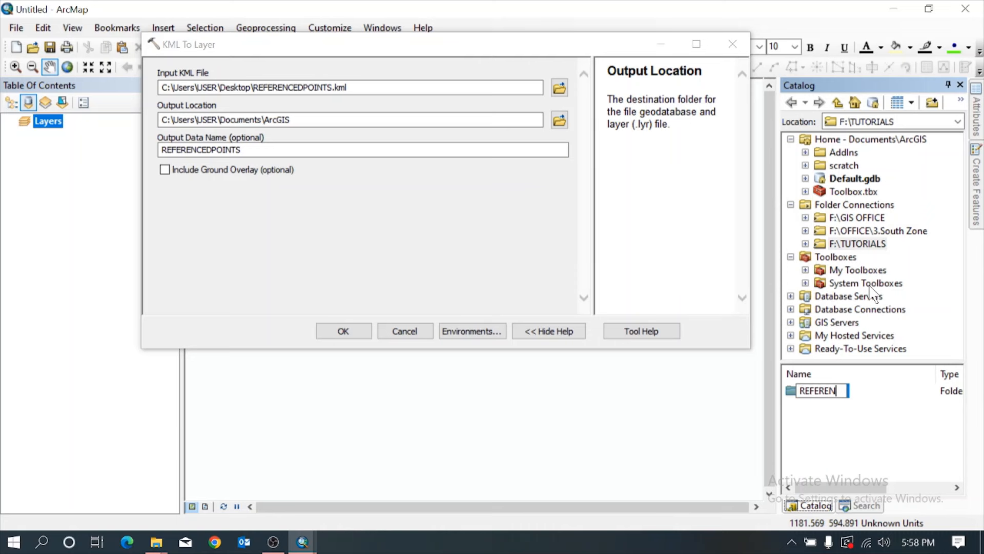
text(CED)
key(Return)
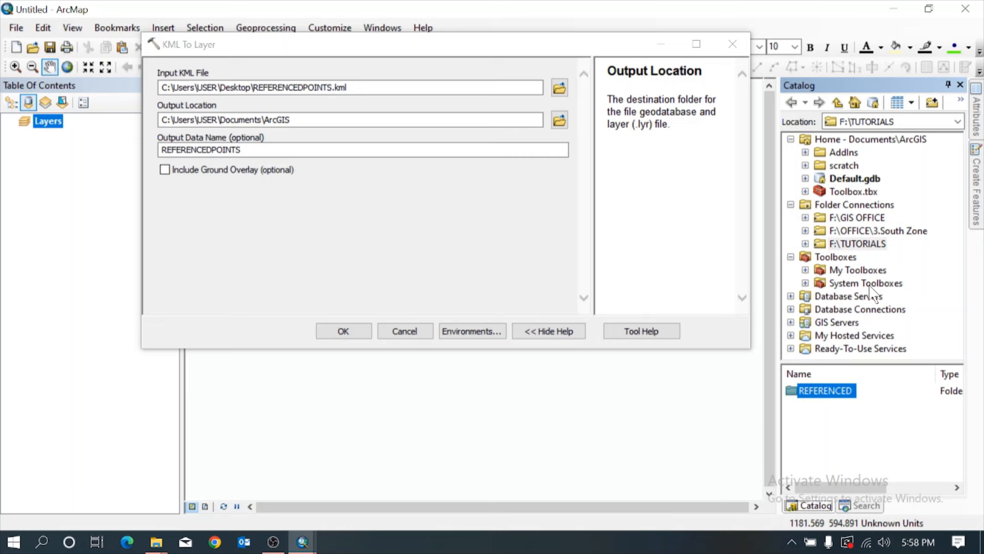
Run the KML conversion with F:\TUTORIALS\REFERENCED as output location and POINTS as output data name.
double_click(822, 244)
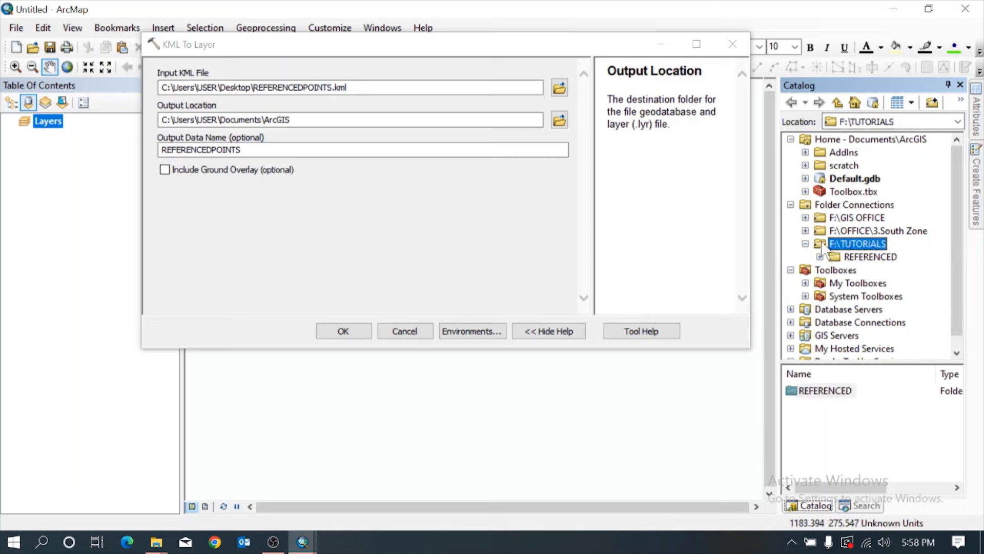
drag(860, 259, 458, 119)
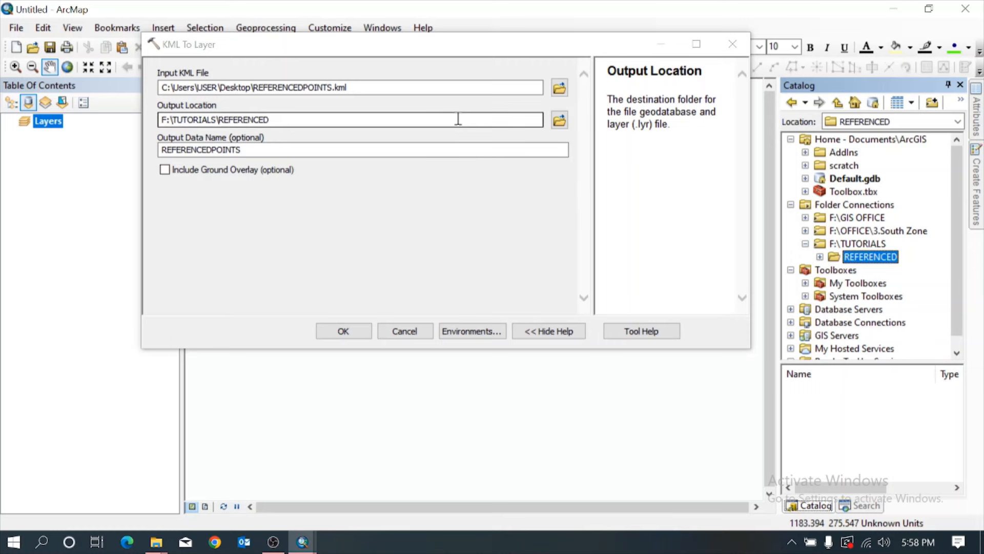
click(208, 149)
drag(211, 150, 158, 149)
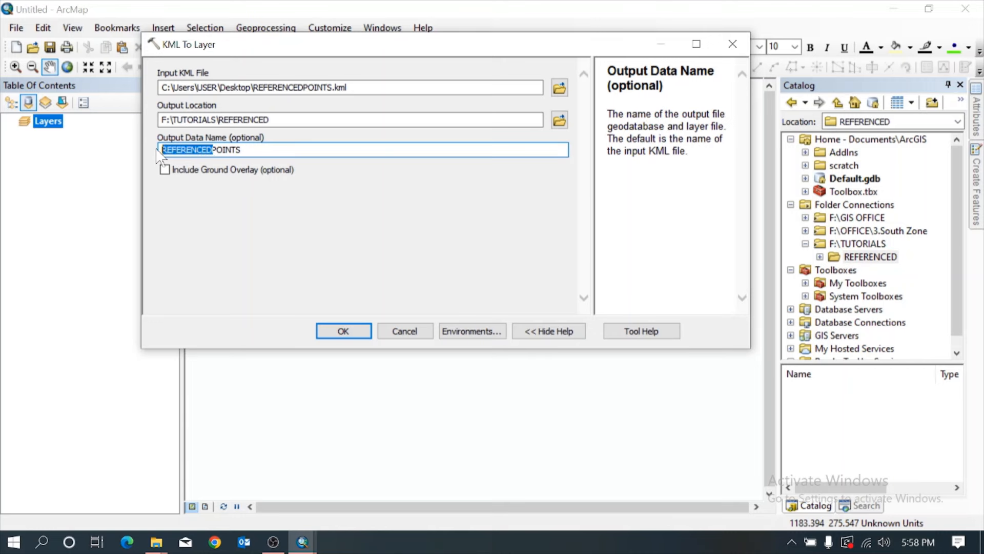
key(BackSpace)
click(343, 330)
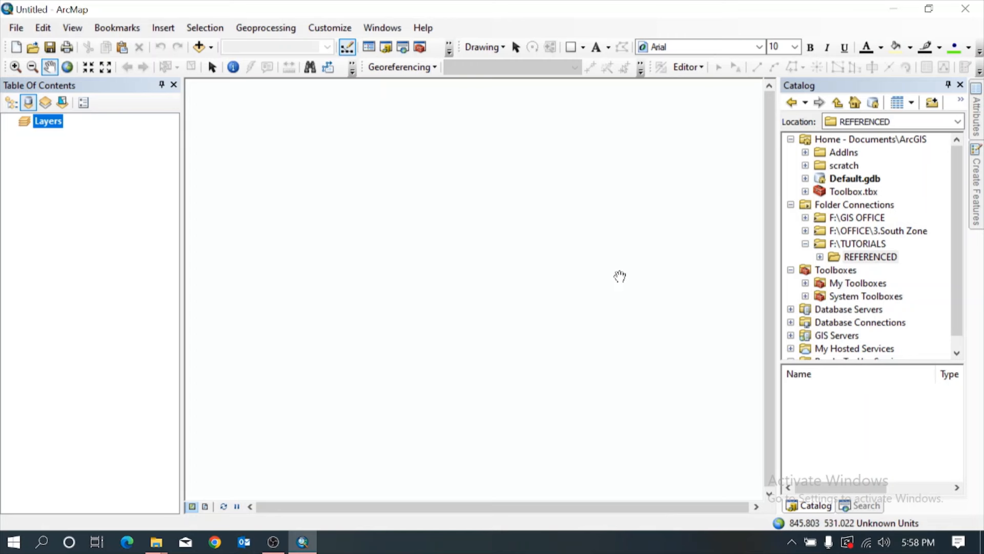
Dismiss the KML To Layer notification and refresh the REFERENCED folder in the catalog tree.
click(820, 257)
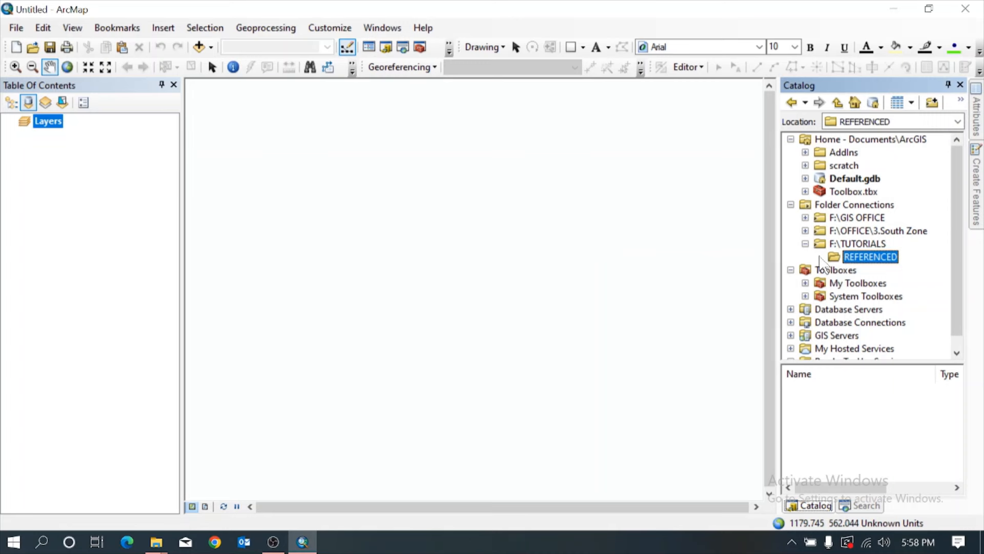
right_click(850, 261)
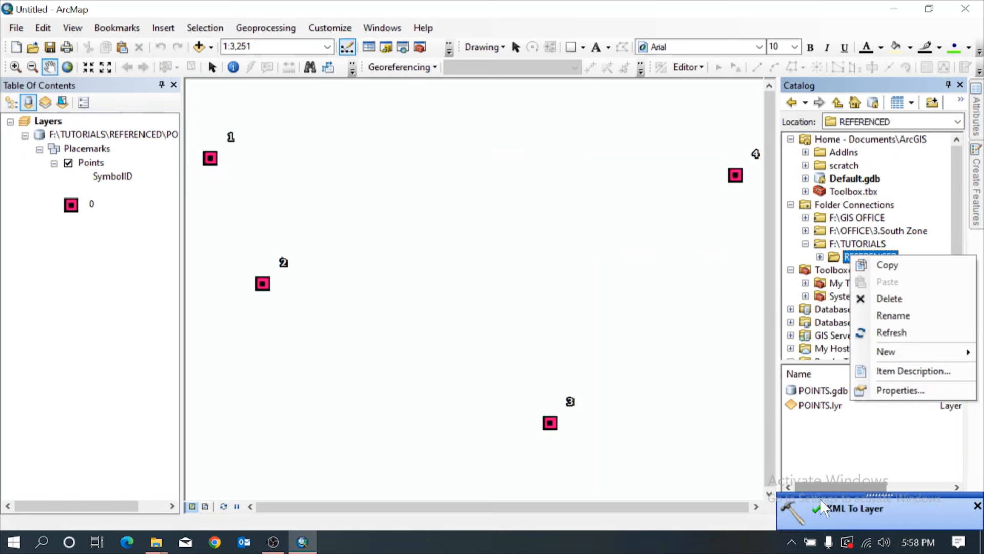
click(977, 504)
right_click(859, 260)
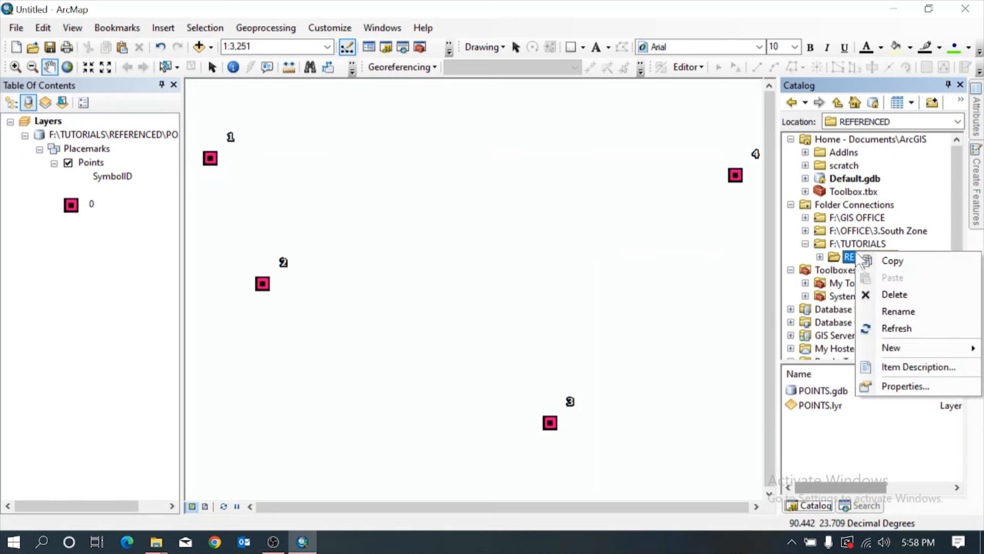
click(892, 328)
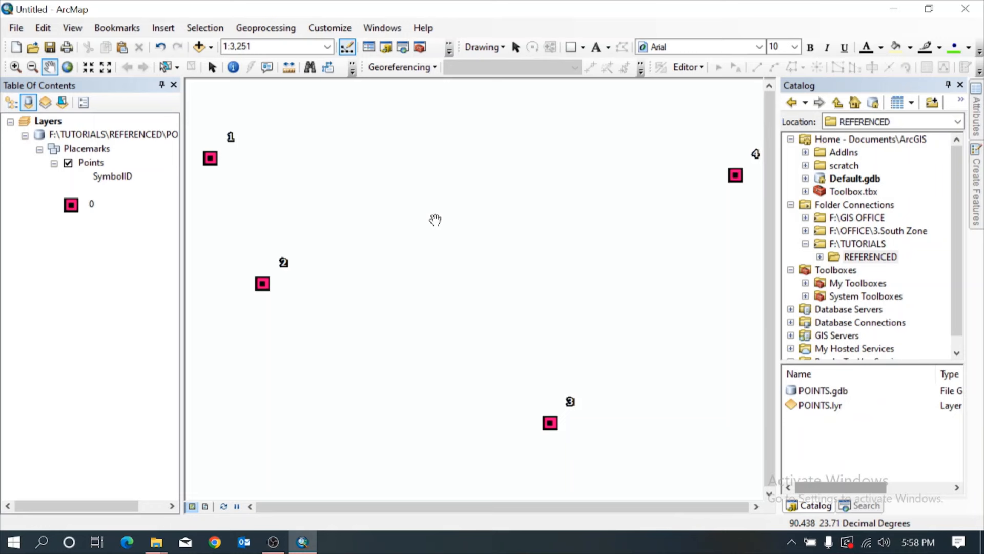
Start adding data to the map and add a folder connection to the Desktop under This PC.
click(210, 47)
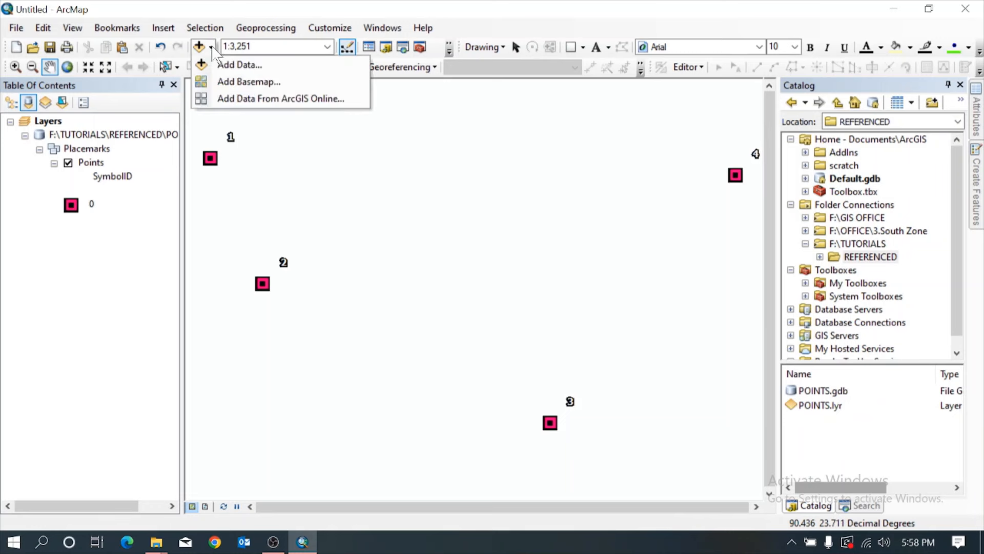
click(228, 66)
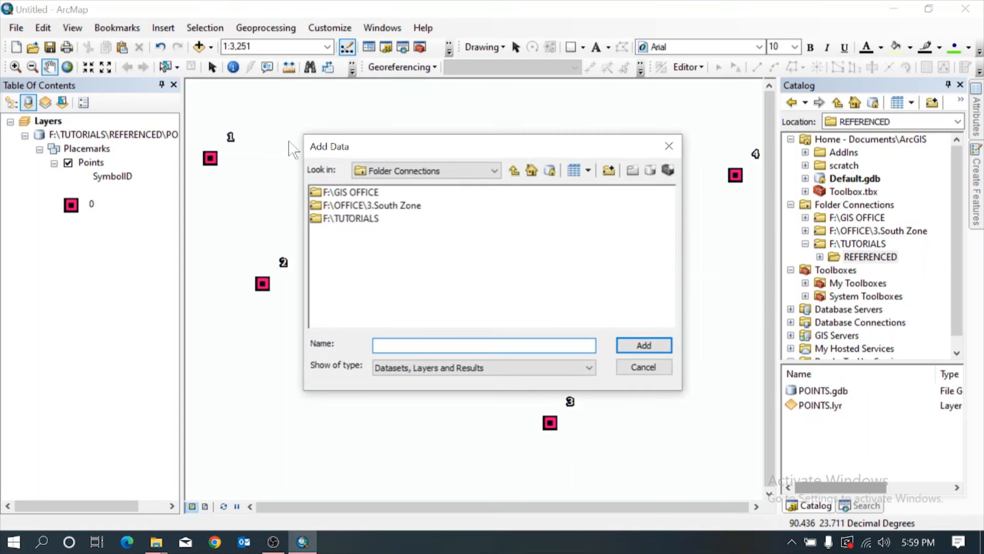
click(513, 170)
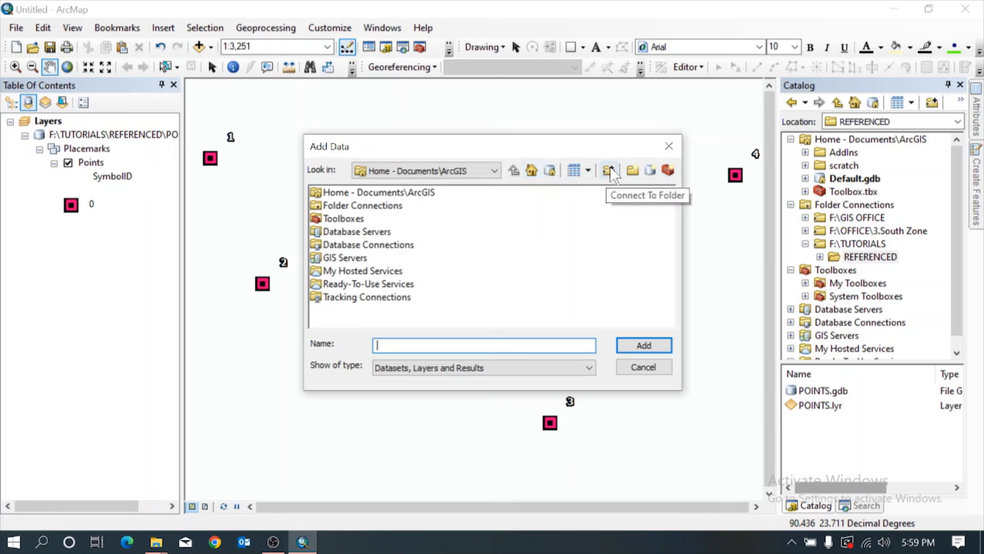
double_click(405, 205)
click(609, 171)
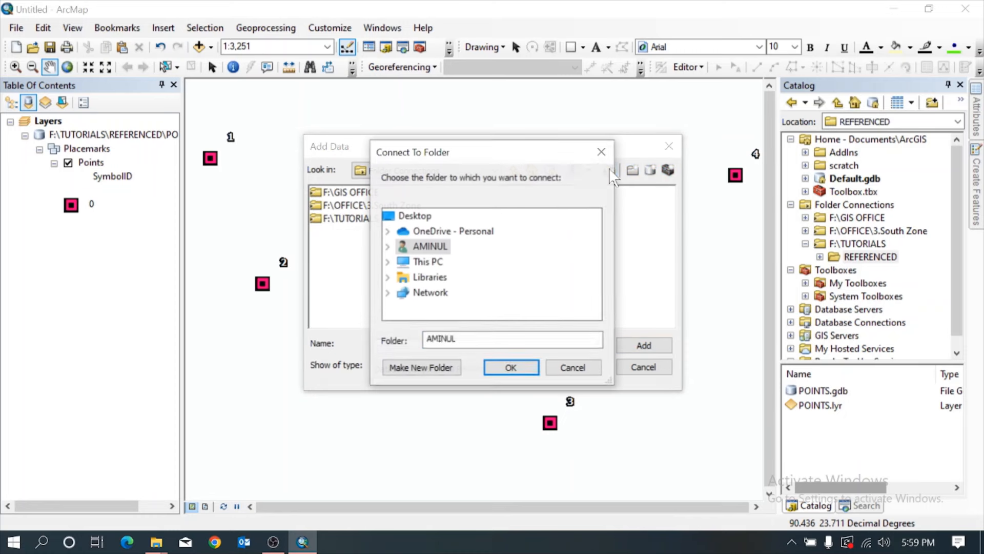
double_click(423, 262)
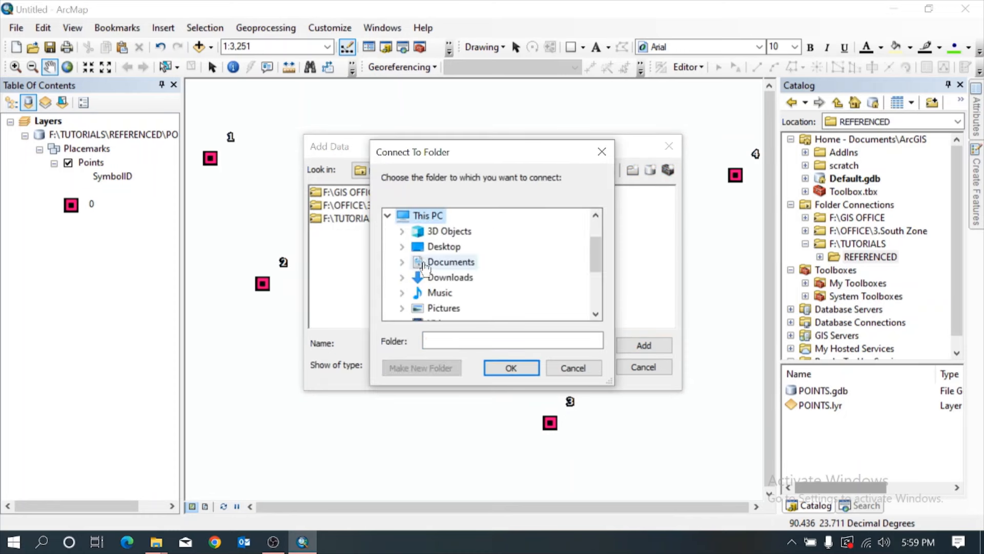
click(436, 246)
click(511, 368)
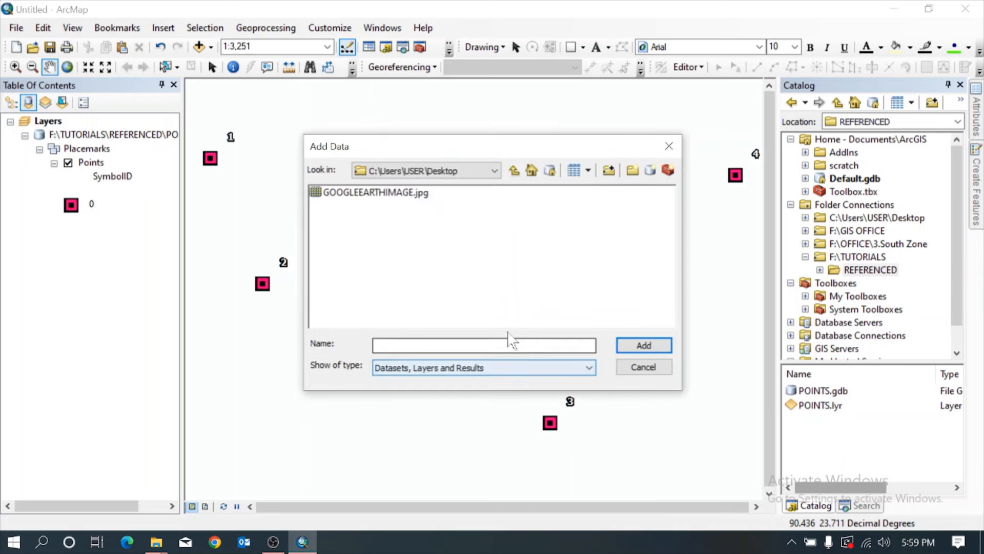
Add GOOGLEEARTHIMAGE.jpg to the map to view its full extent, and remove the layer again.
click(399, 196)
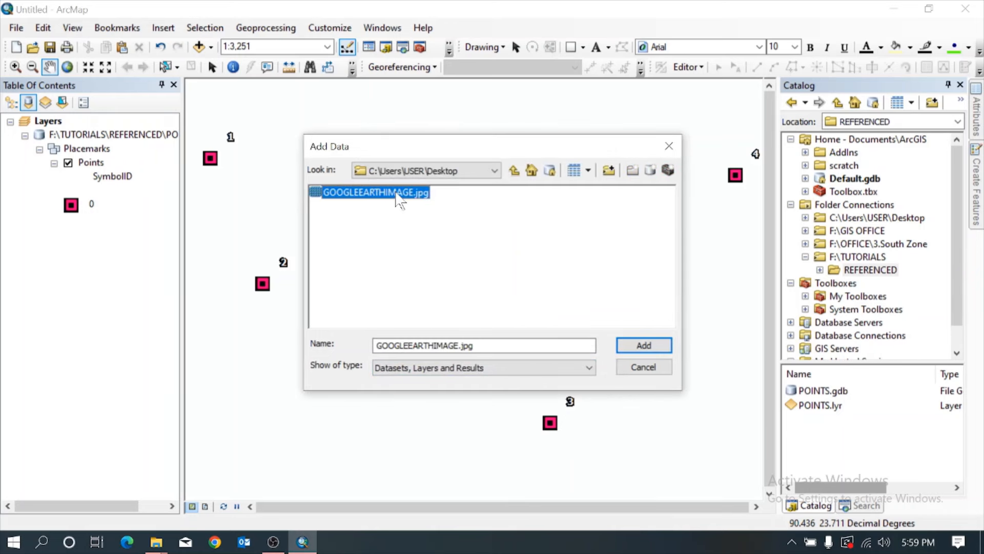
click(628, 346)
click(598, 340)
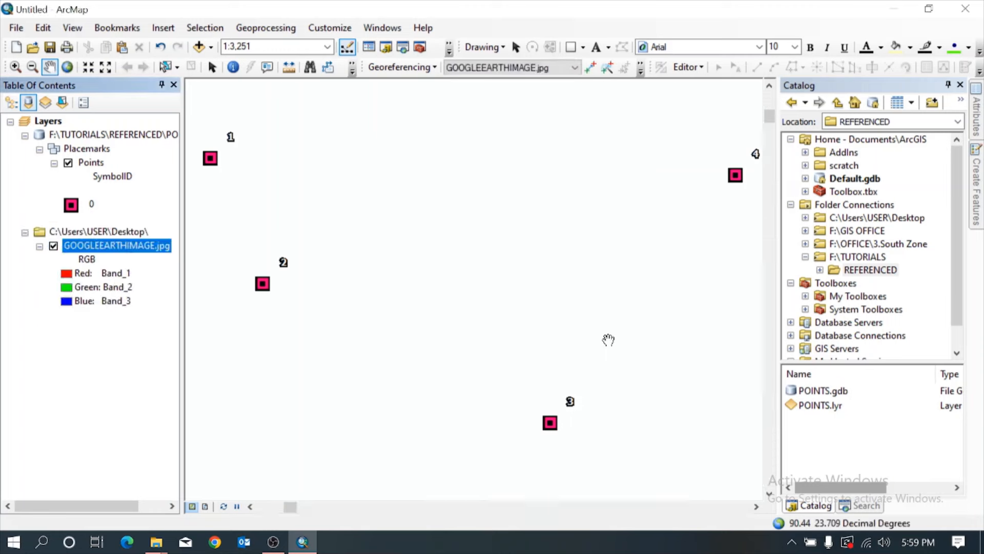
right_click(147, 259)
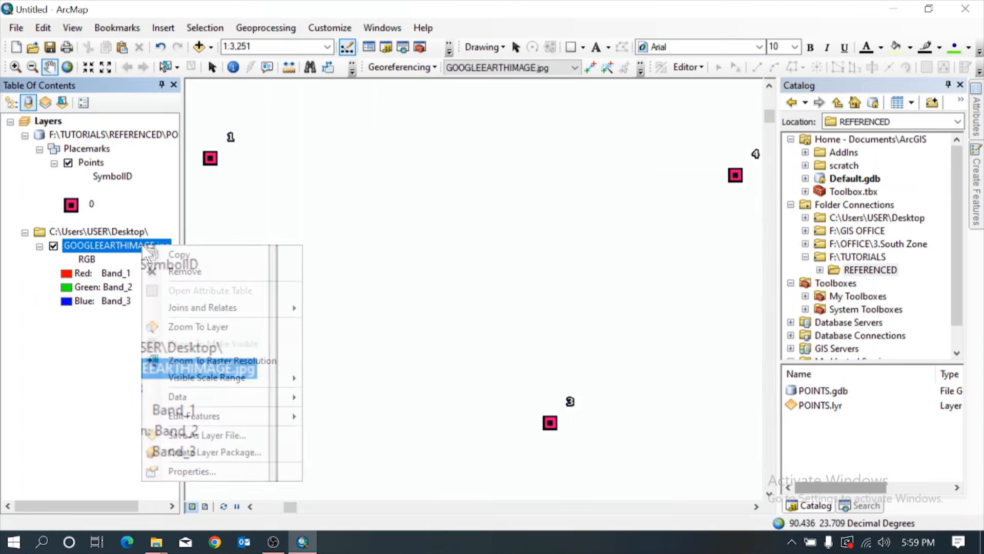
click(200, 325)
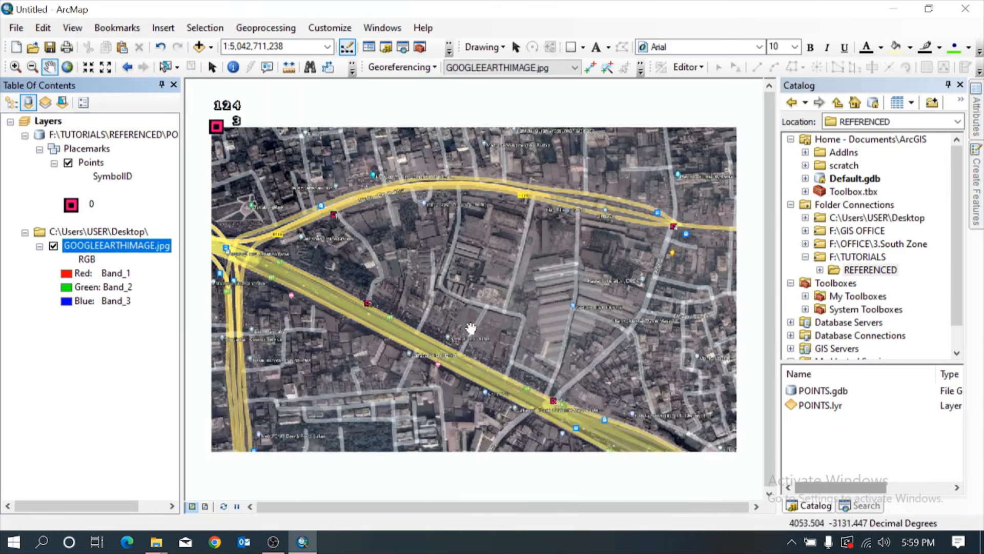
right_click(109, 245)
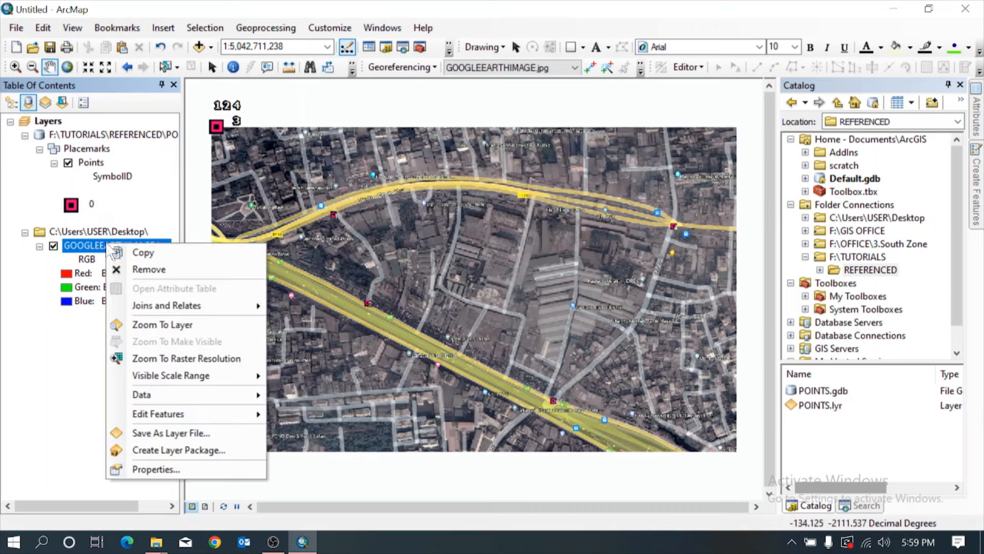
click(148, 269)
Add GOOGLEEARTHIMAGE from the desktop to the map, accept the missing spatial reference, and show the whole image in the maximized window.
key(super+Right)
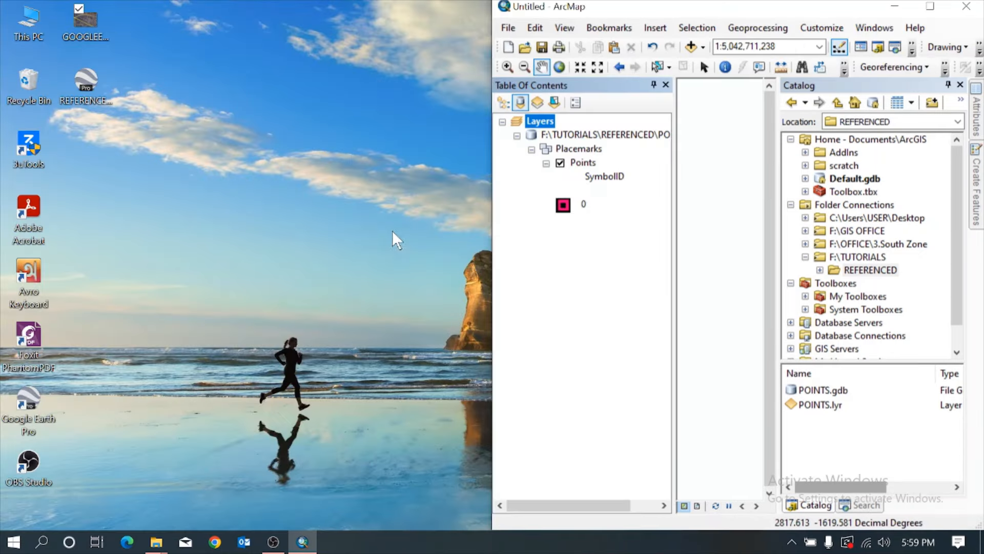
mouse_move(87, 32)
mouse_down()
mouse_move(520, 174)
mouse_move(603, 249)
mouse_up()
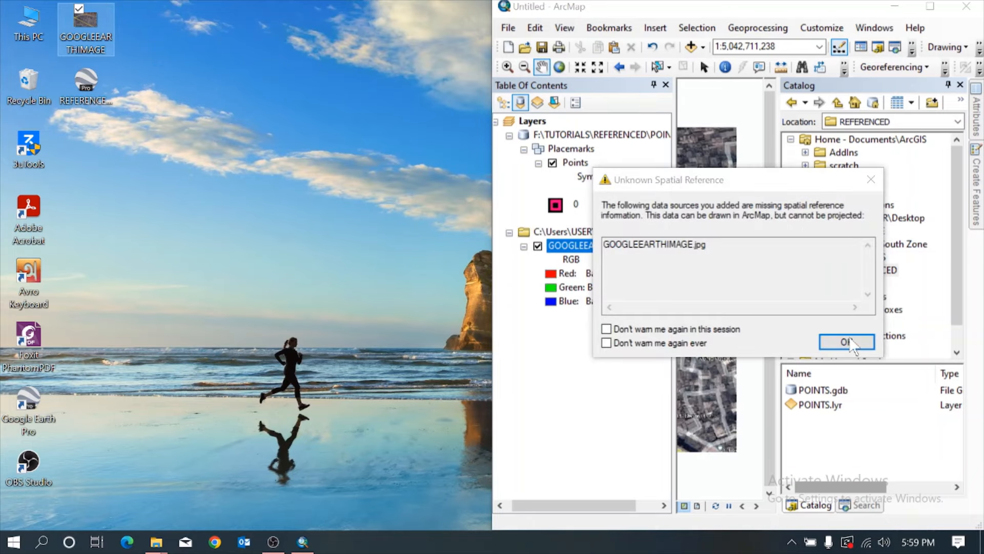
click(845, 341)
click(930, 6)
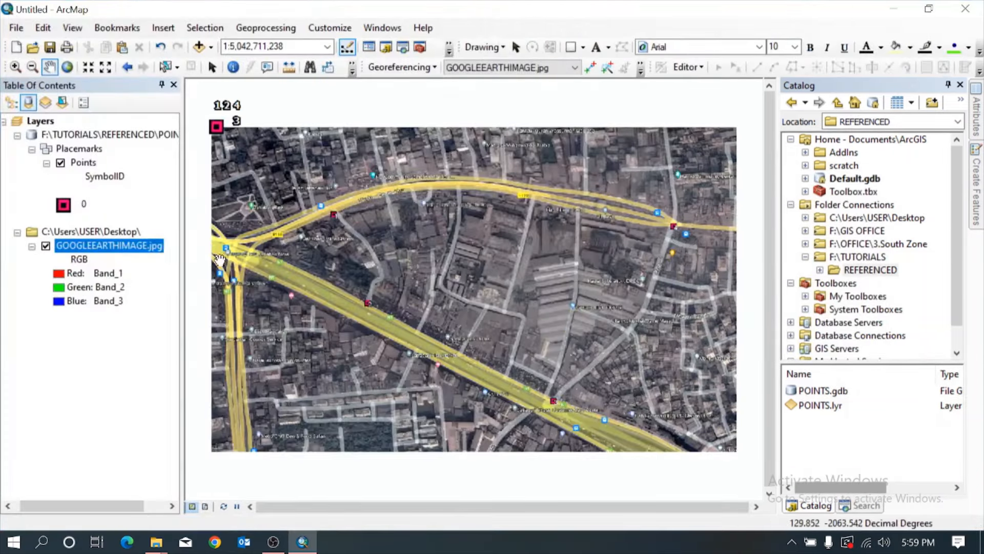
right_click(128, 250)
click(225, 324)
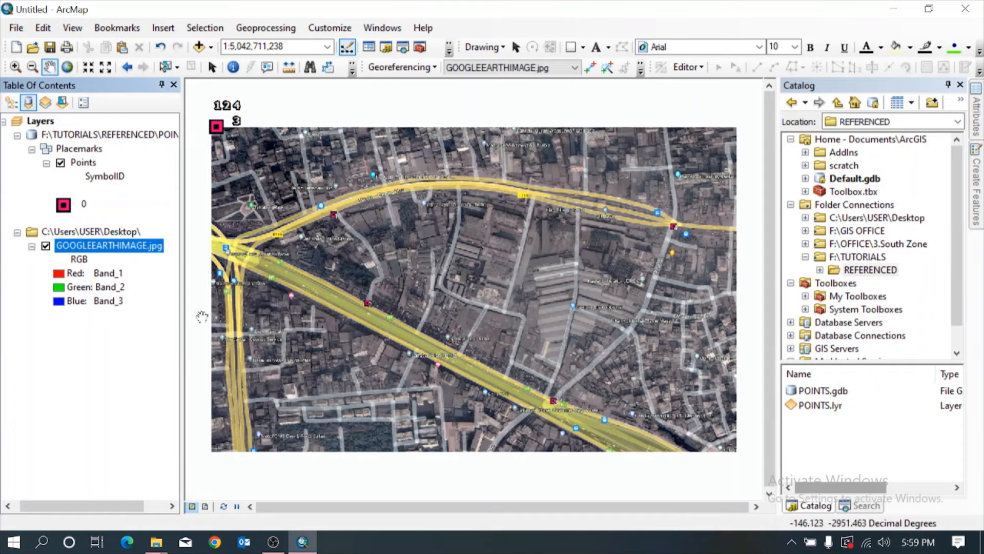
scroll(343, 228, down, 5)
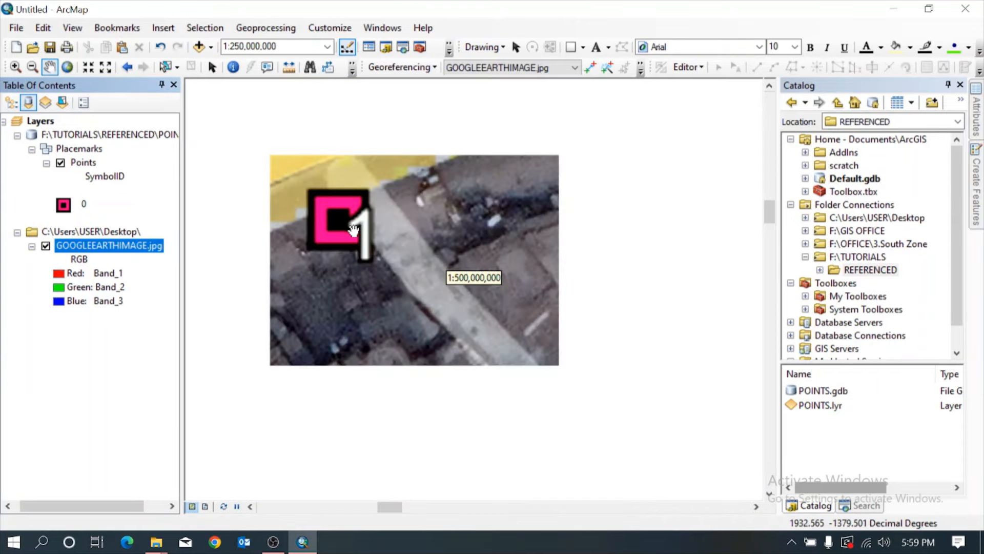
right_click(107, 246)
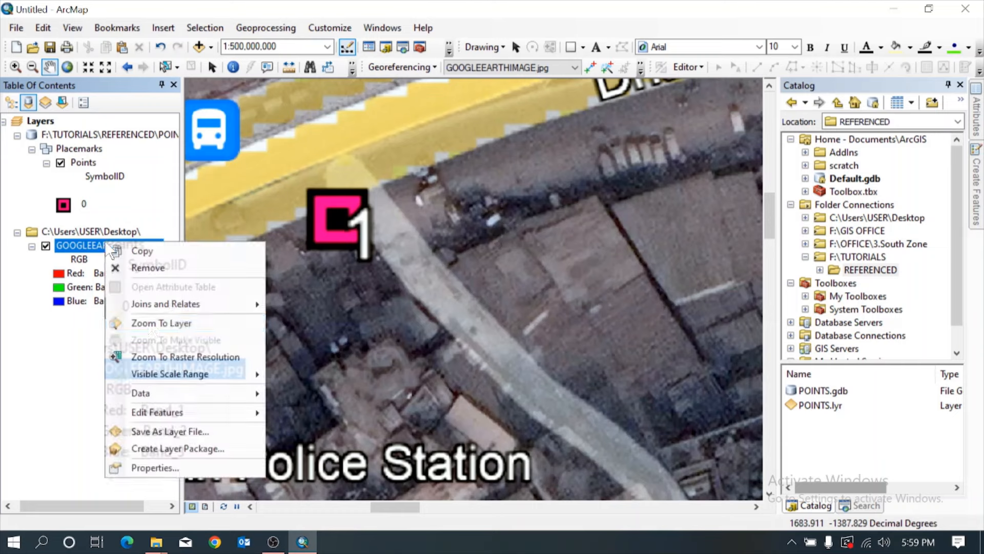
click(154, 327)
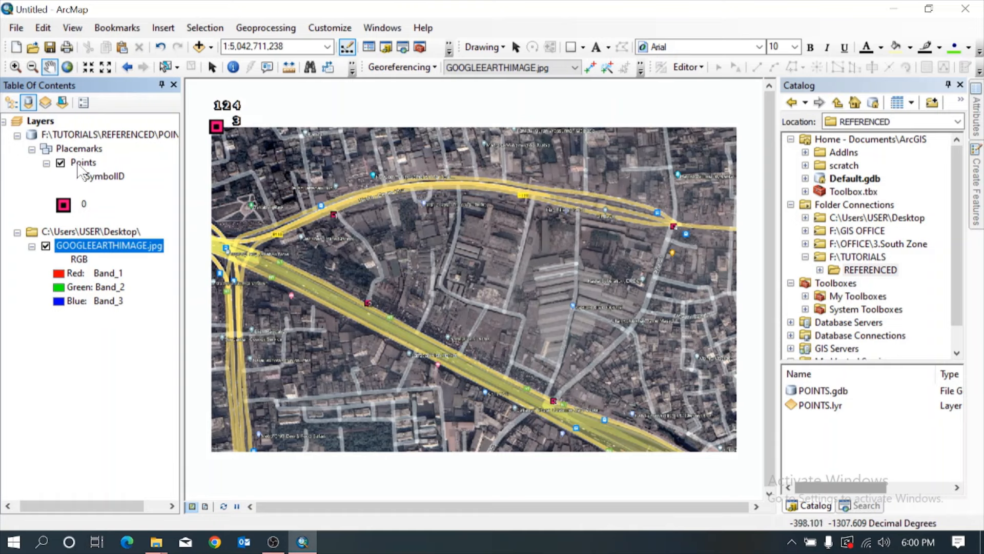
Open the Points attribute table, select all records, select only record 1, and clear the selection.
right_click(80, 163)
click(130, 207)
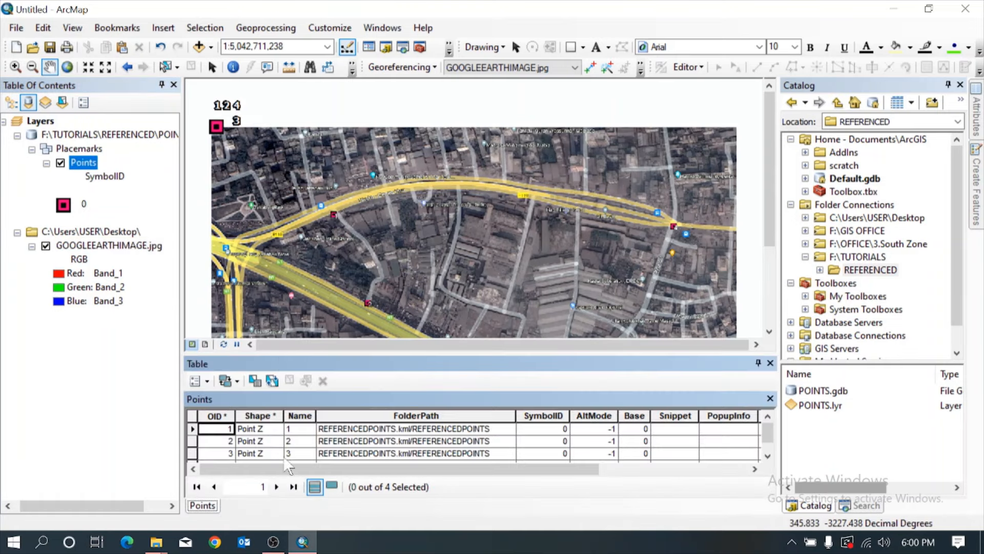
scroll(277, 452, up, 1)
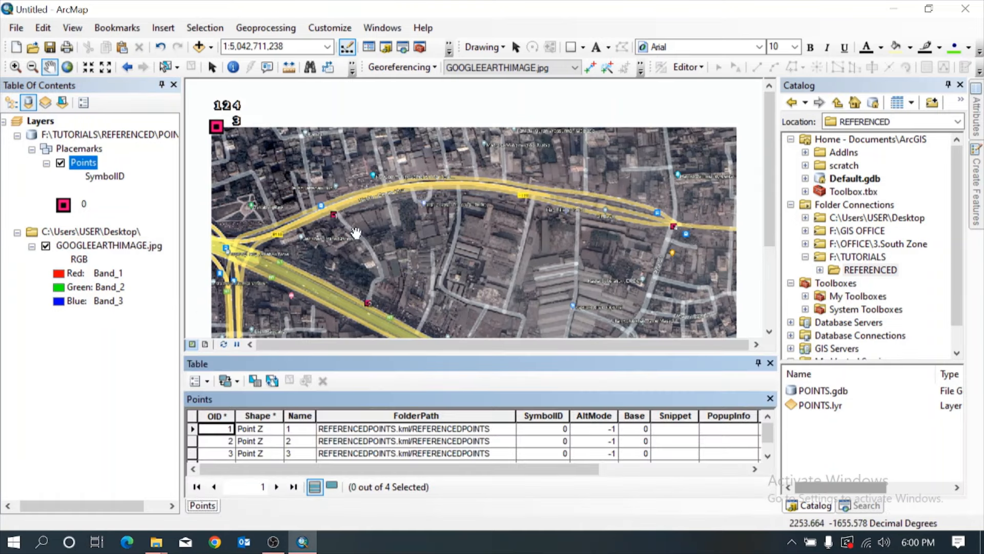
click(273, 380)
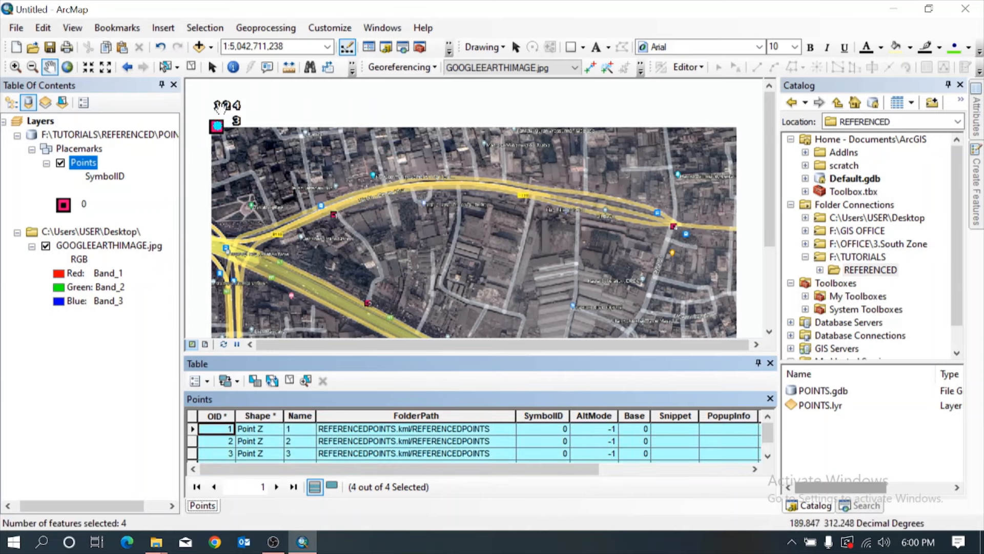
click(193, 429)
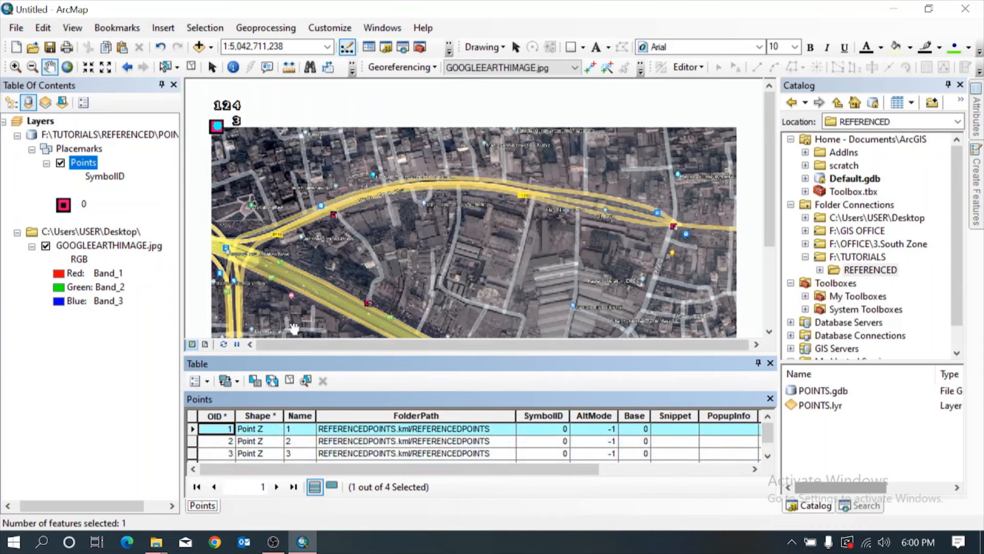
click(289, 379)
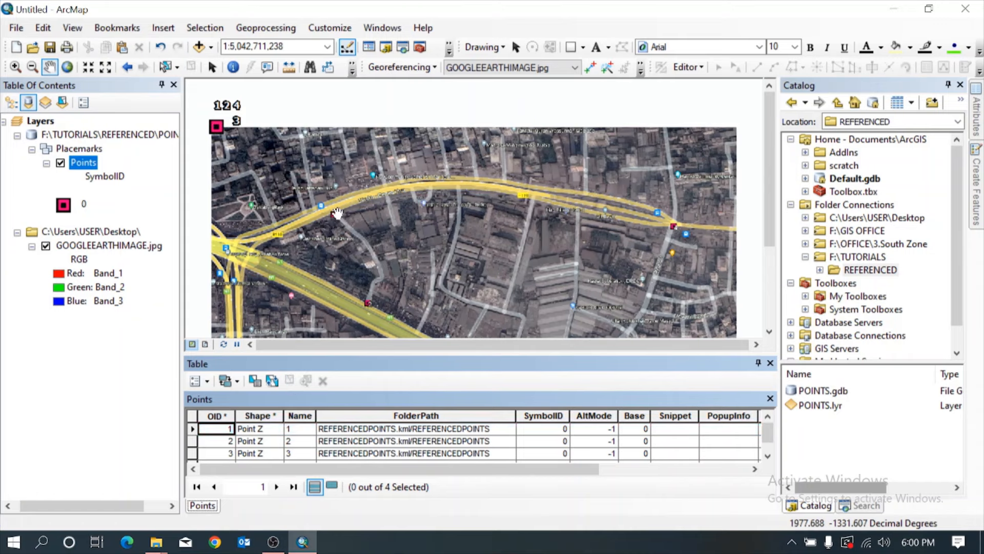
Turn the Georeferencing toolbar off and display it again.
scroll(339, 213, up, 4)
drag(287, 223, 376, 218)
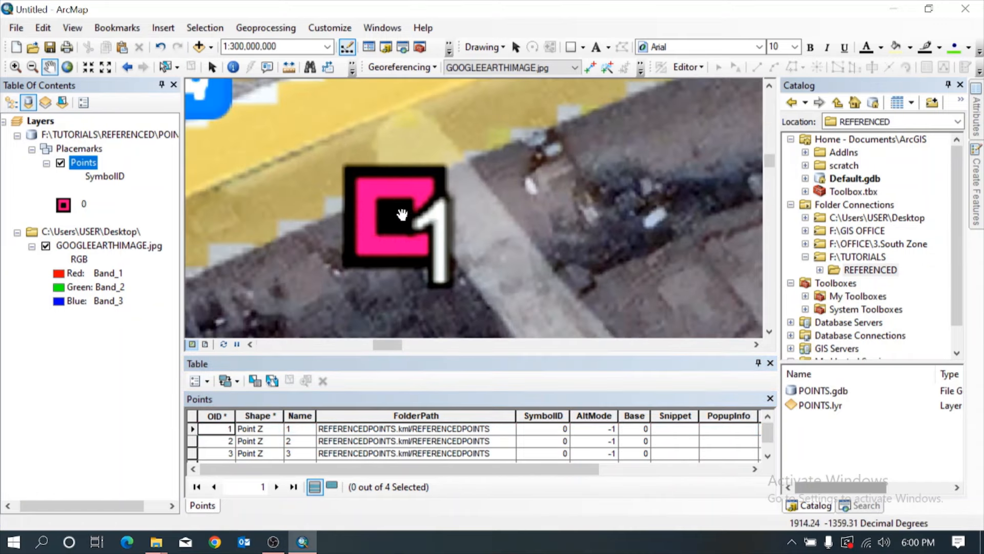
scroll(402, 215, up, 3)
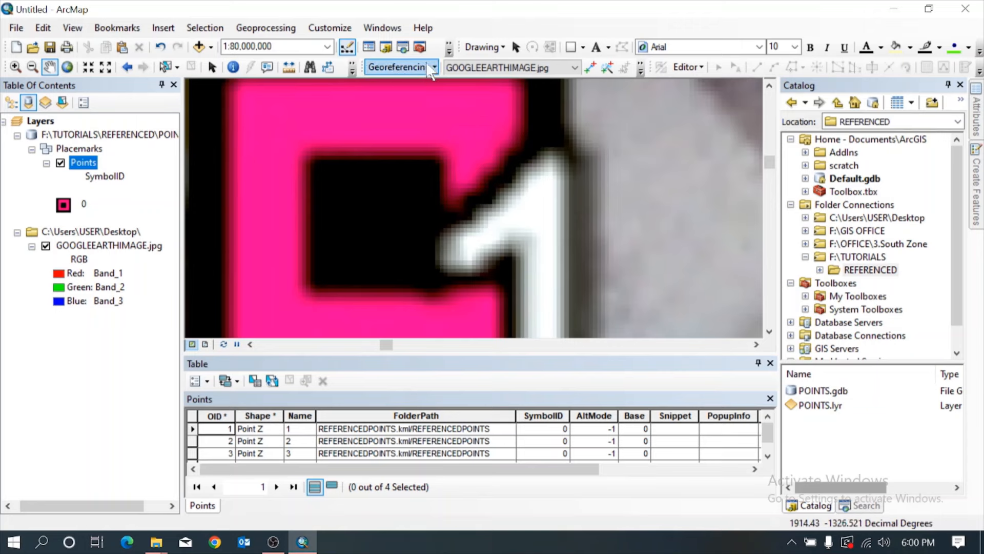
right_click(692, 17)
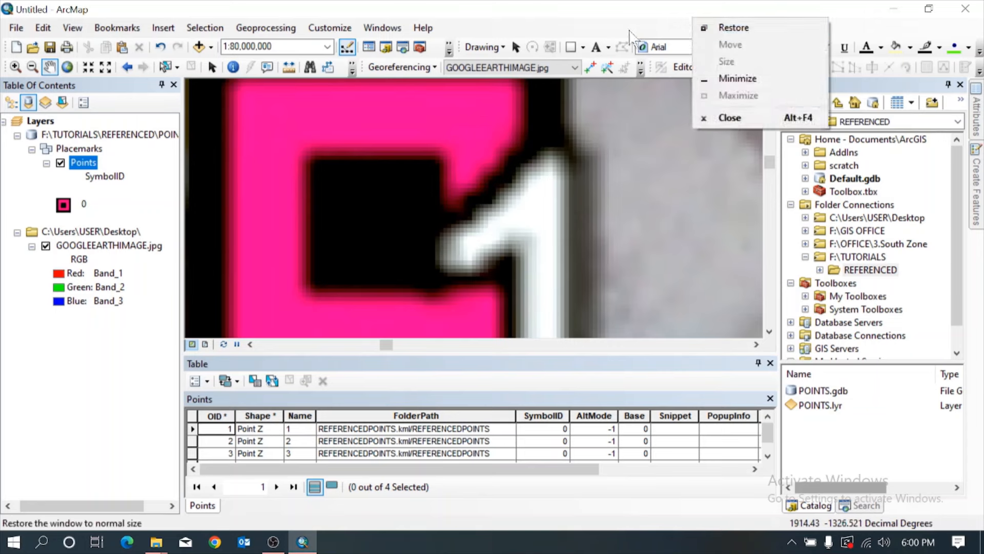
right_click(611, 30)
click(630, 298)
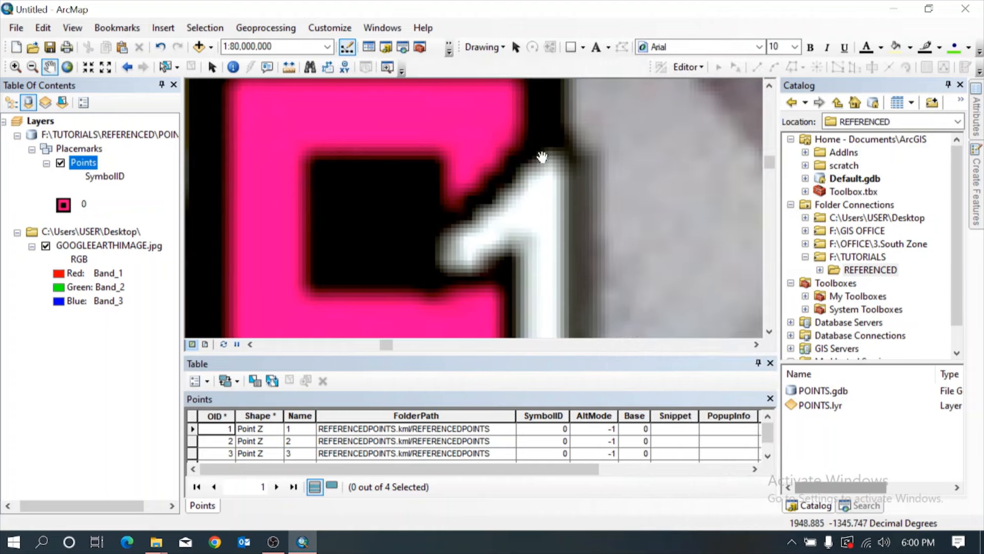
right_click(595, 27)
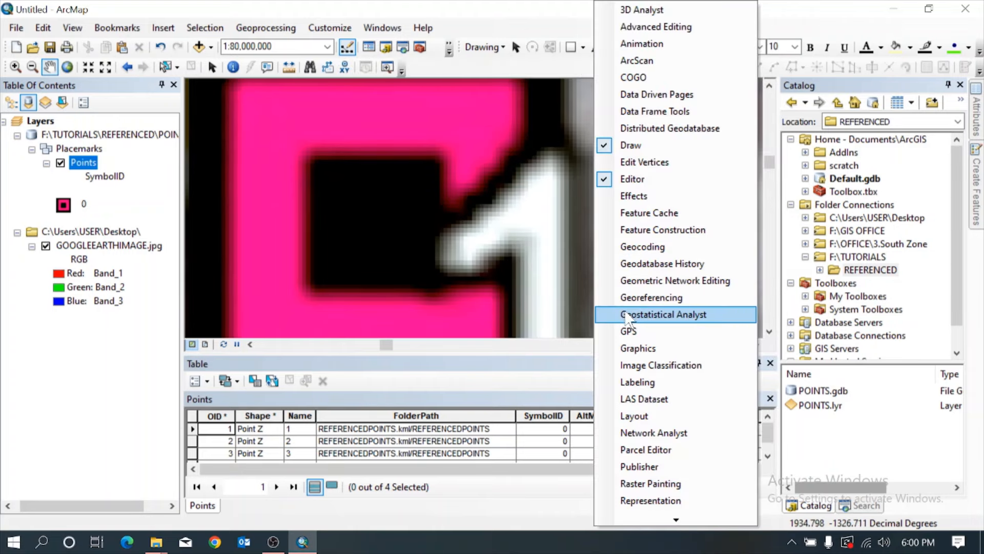
click(626, 298)
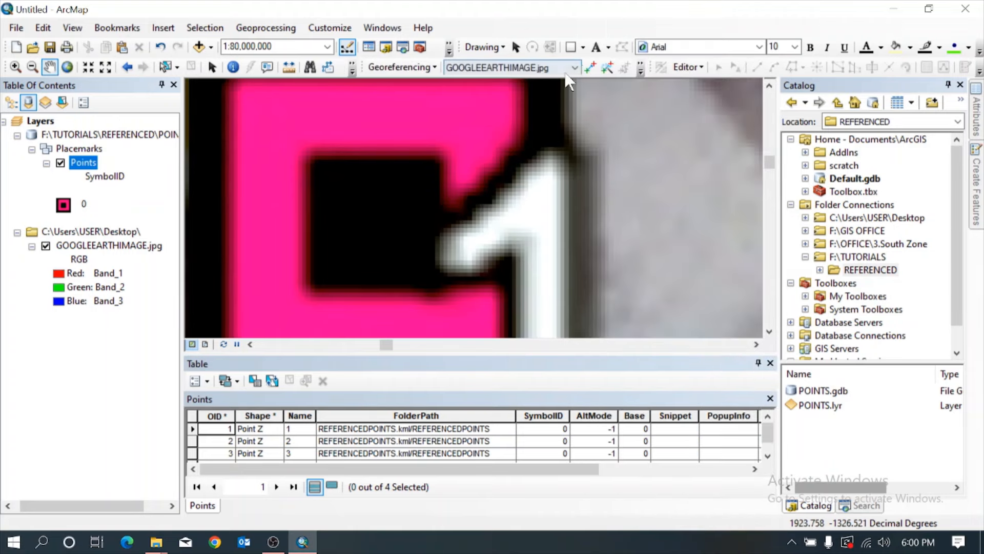
Add the first control point, linking the centre of marker 1 on the image to point 1 of the Points layer.
click(590, 68)
click(377, 218)
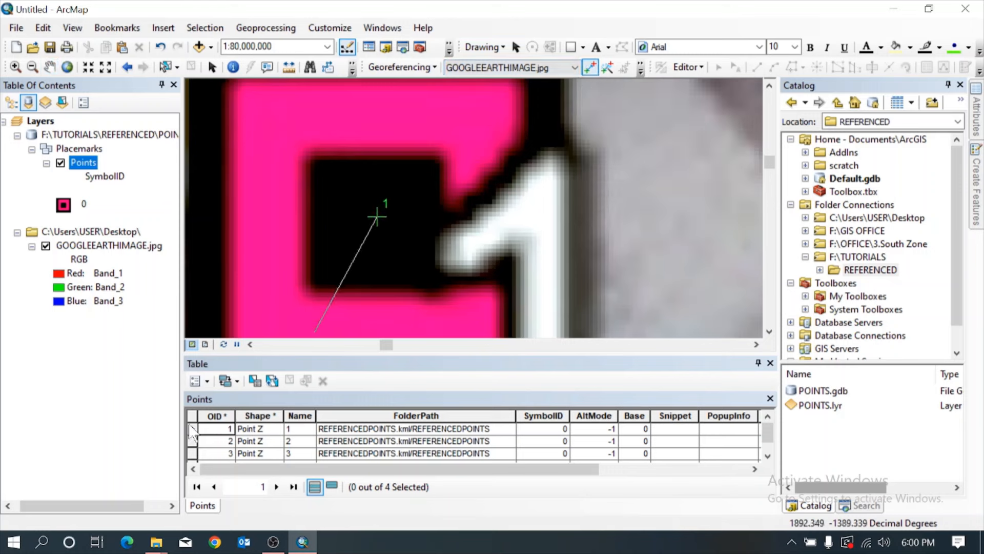
double_click(192, 428)
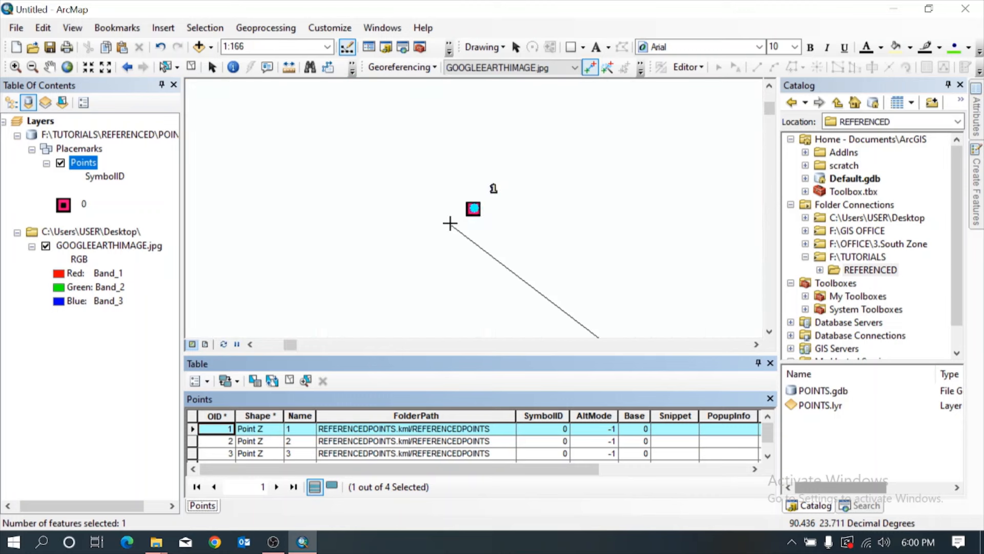
scroll(475, 206, up, 5)
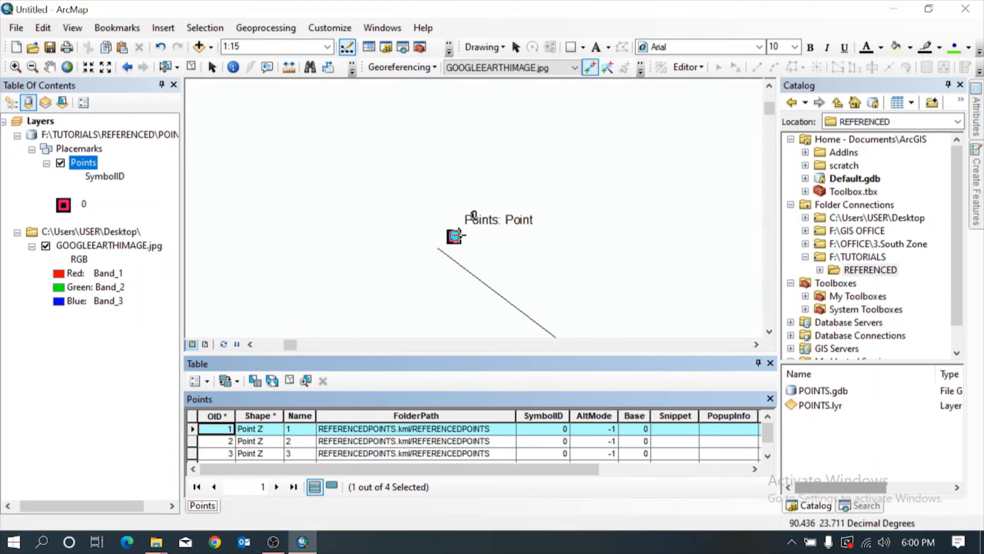
scroll(425, 246, up, 2)
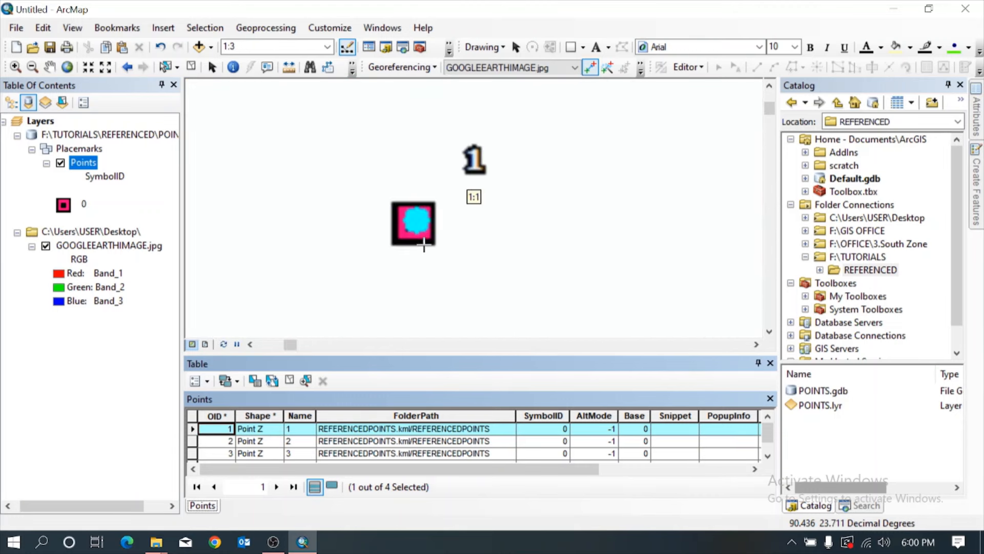
click(419, 220)
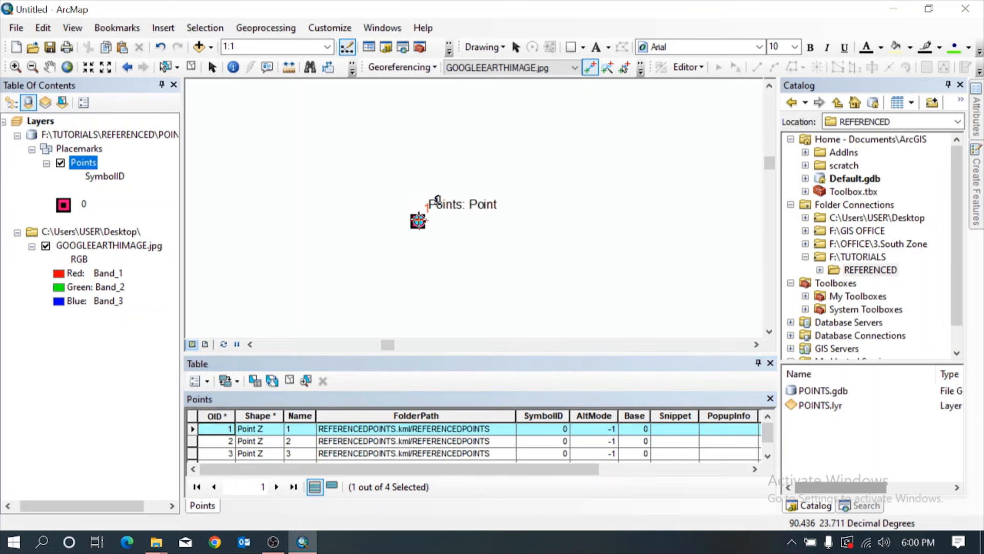
Add the second control point, linking the centre of marker 2 on the image to point 2 of the Points layer.
right_click(121, 248)
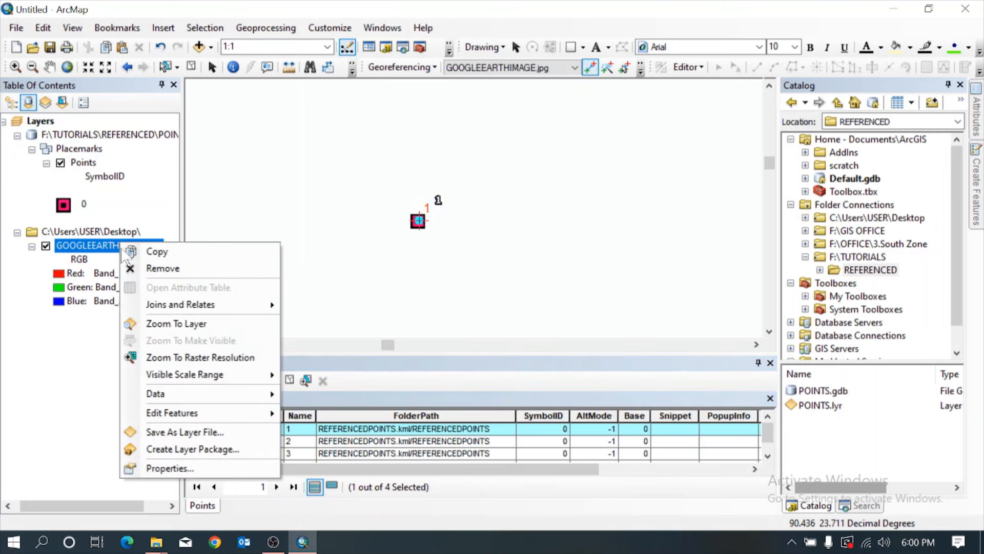
click(154, 324)
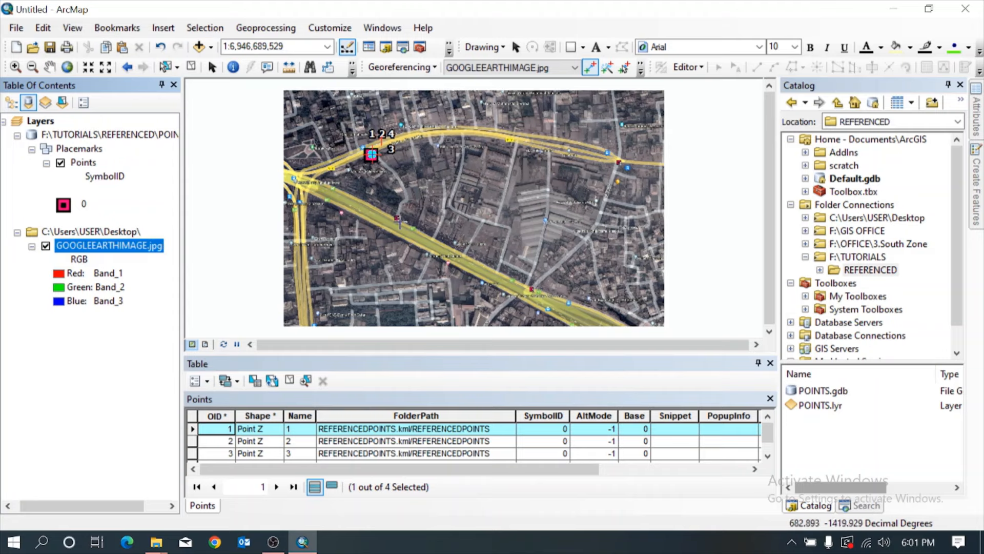
scroll(391, 218, down, 5)
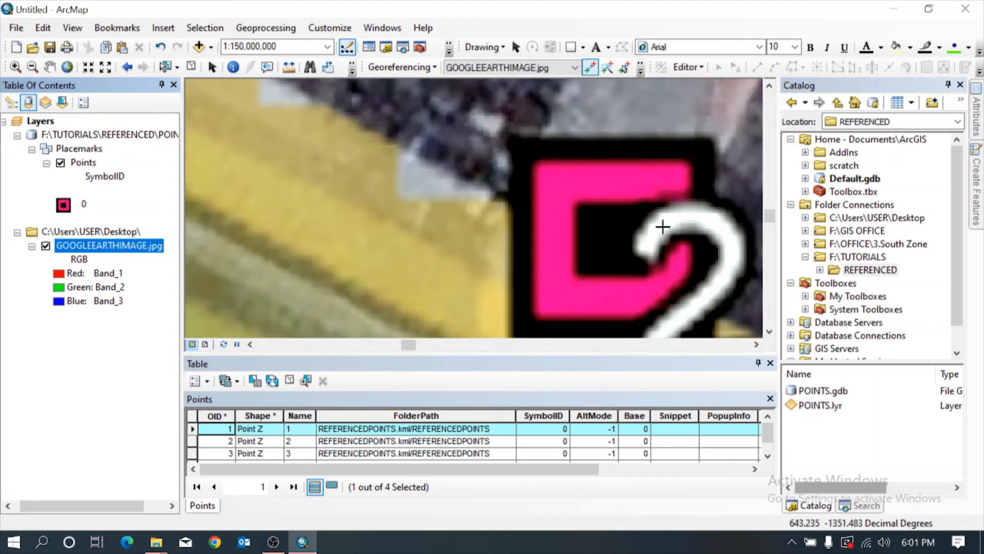
click(613, 236)
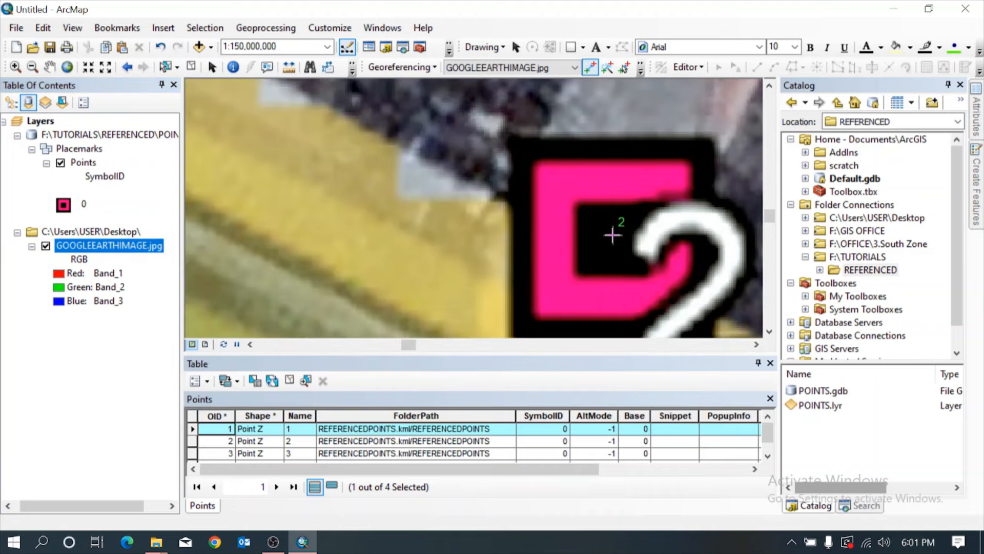
double_click(192, 442)
scroll(483, 206, down, 4)
scroll(483, 207, down, 5)
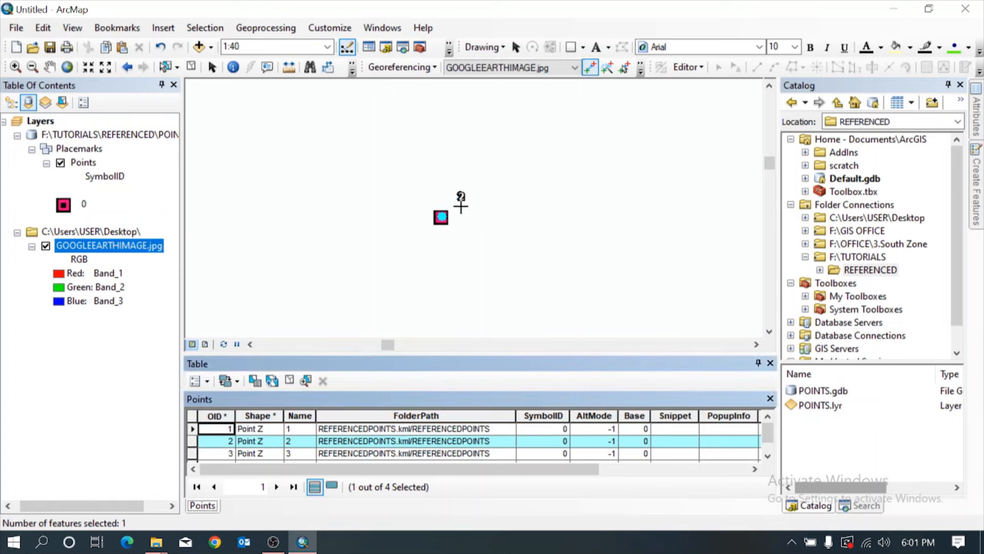
scroll(444, 218, down, 3)
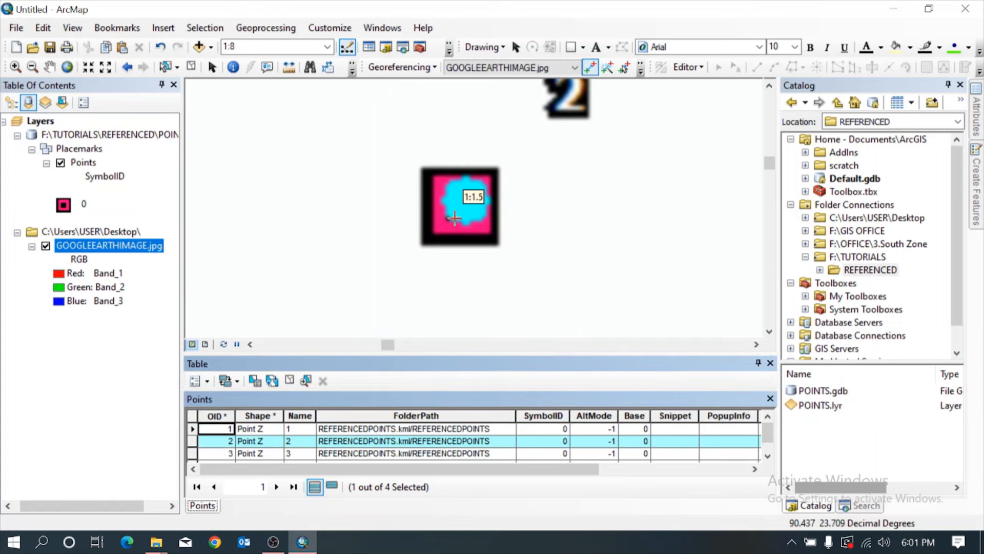
scroll(488, 225, down, 1)
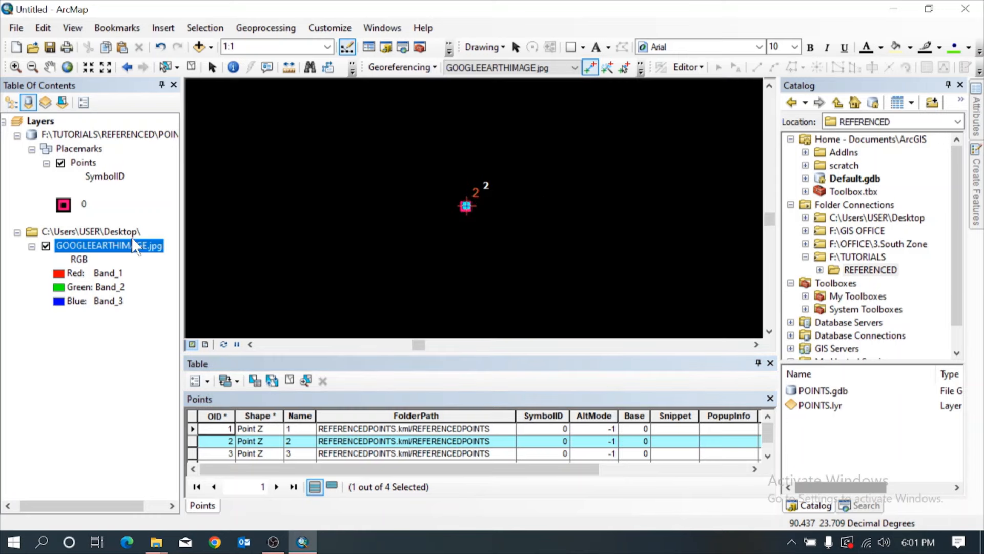
Add the third control point, linking the centre of marker 3 on the image to point 3 of the Points layer.
right_click(135, 246)
click(174, 323)
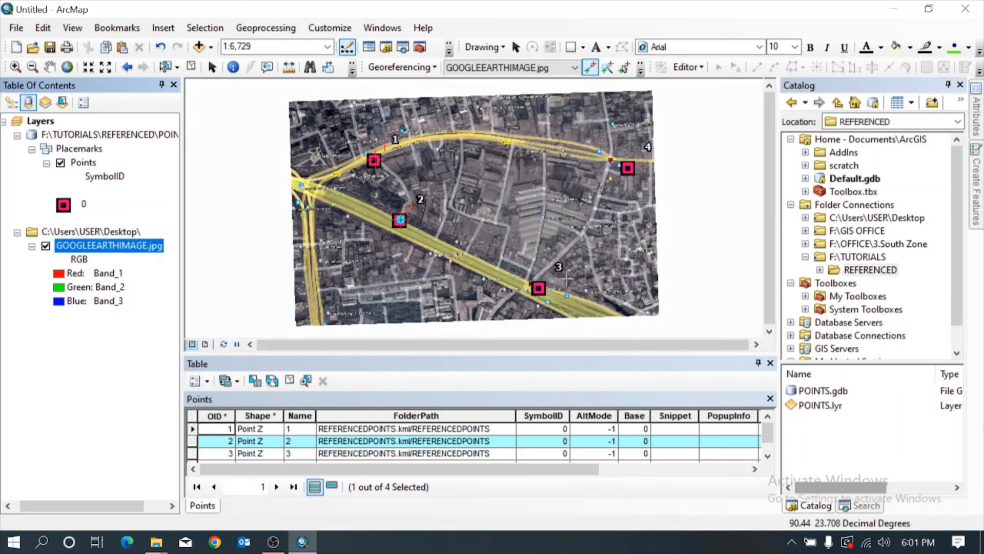
scroll(567, 280, down, 3)
scroll(540, 283, down, 3)
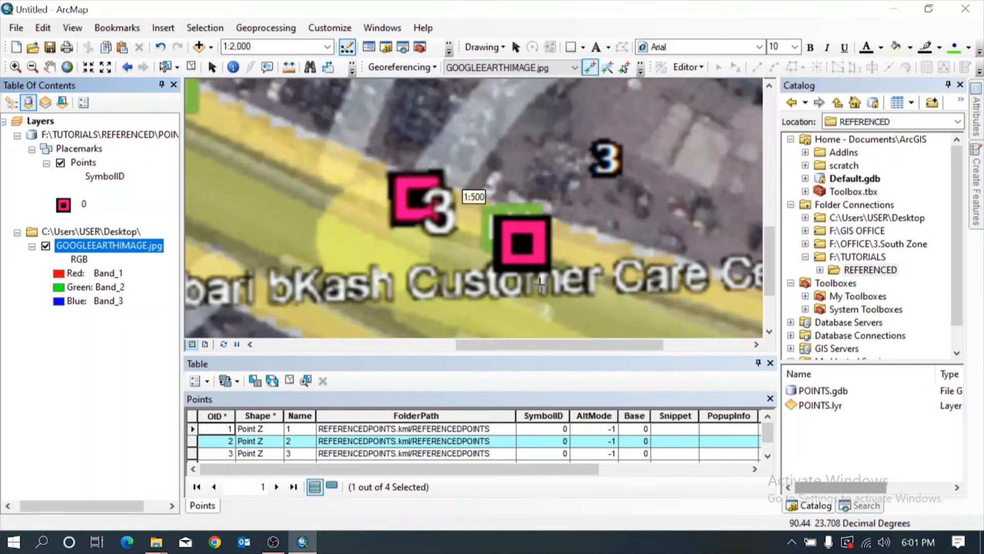
click(60, 162)
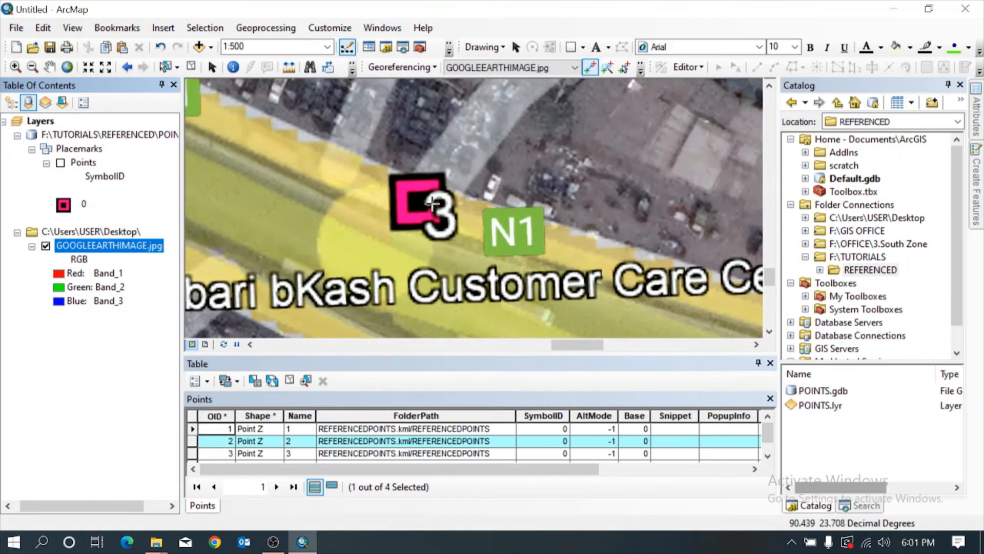
scroll(432, 204, down, 3)
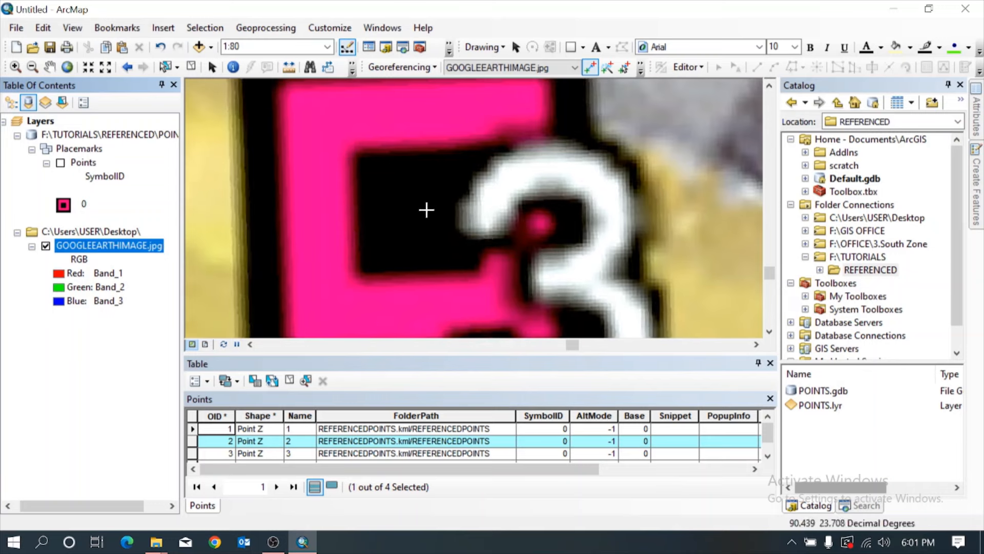
click(422, 207)
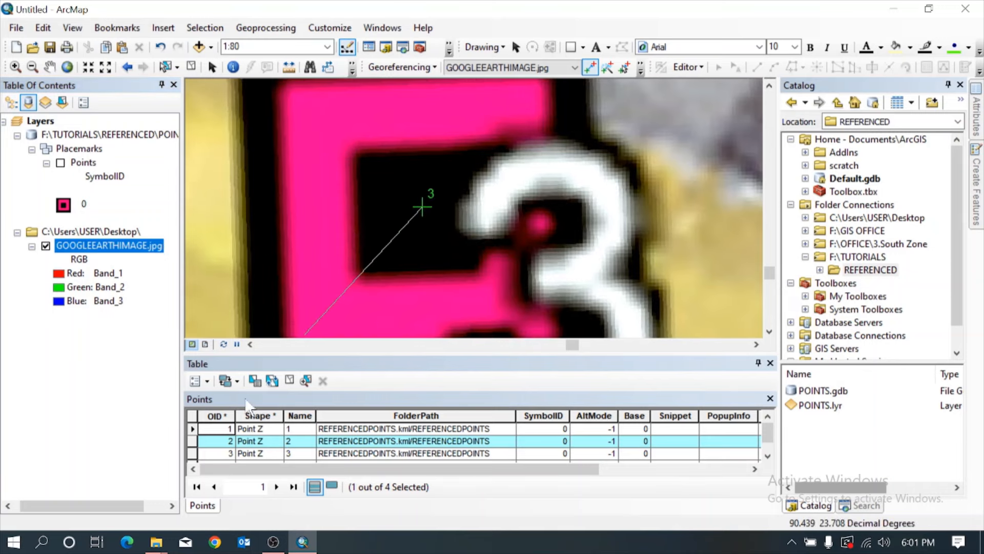
click(60, 162)
double_click(193, 453)
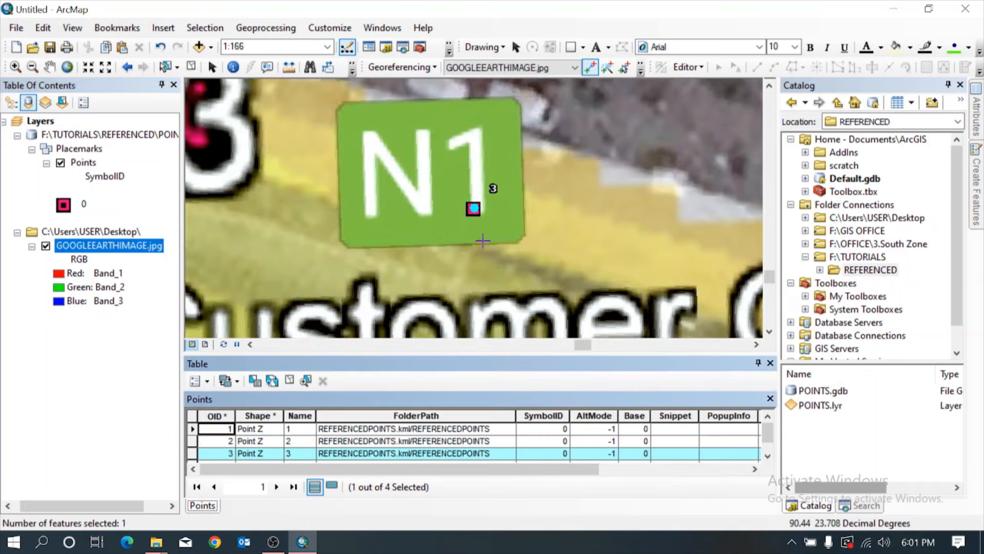
scroll(474, 211, up, 5)
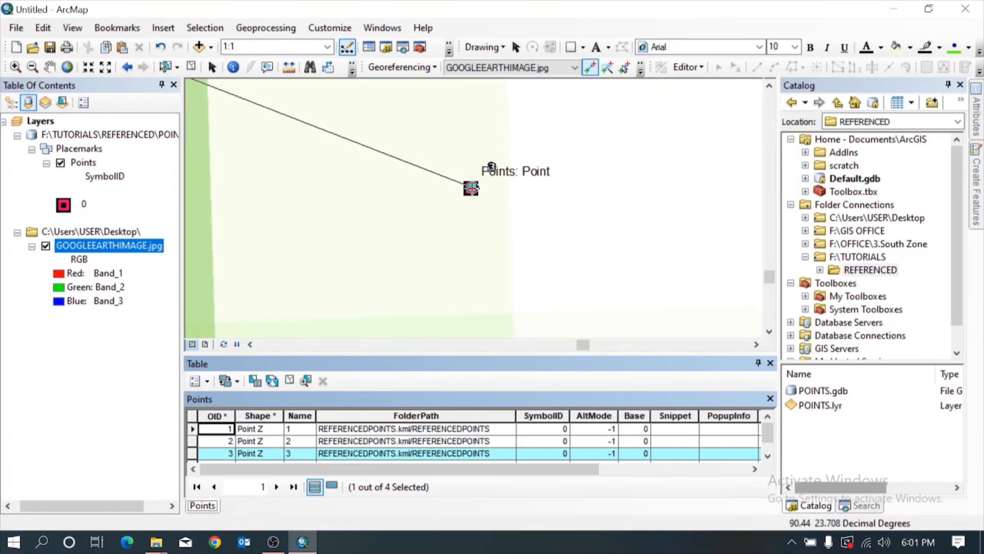
click(470, 186)
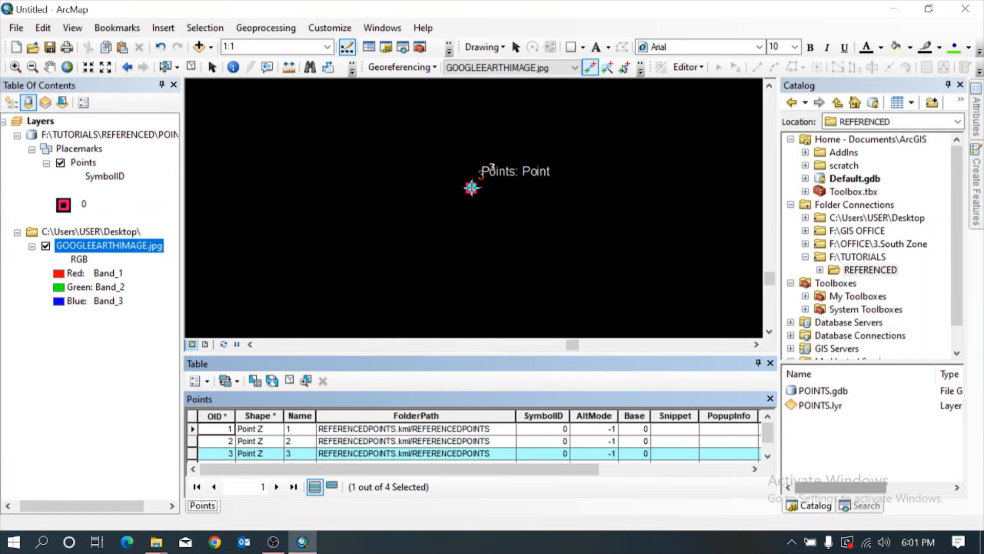
Add the fourth control point, linking the centre of marker 4 on the image to point 4 of the Points layer.
right_click(110, 251)
click(153, 325)
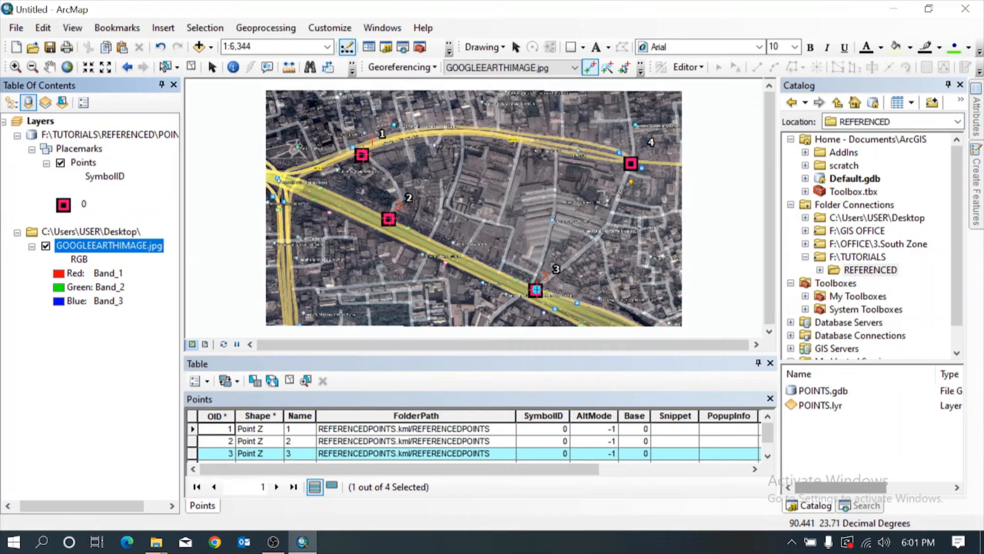
scroll(582, 188, down, 5)
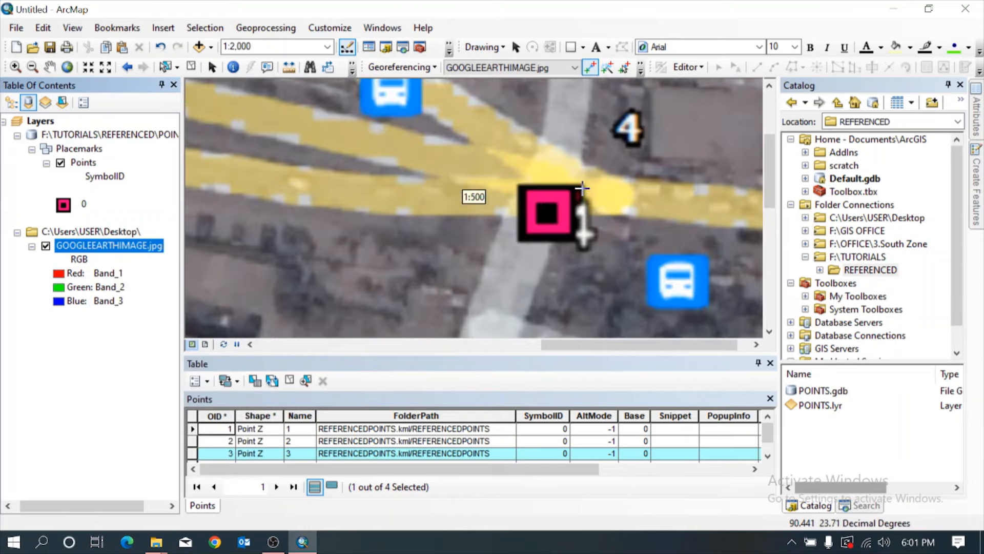
scroll(582, 188, down, 3)
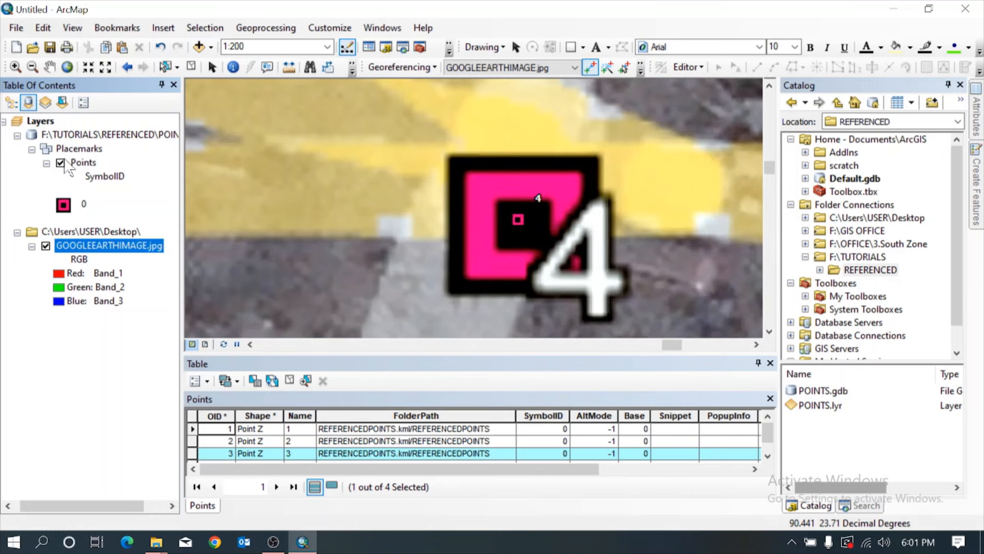
click(61, 162)
click(522, 221)
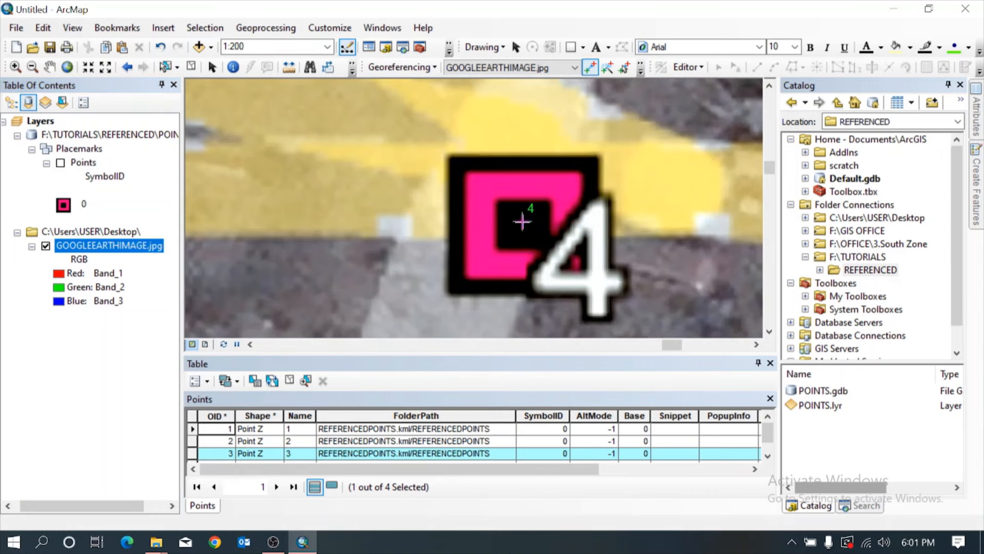
click(61, 162)
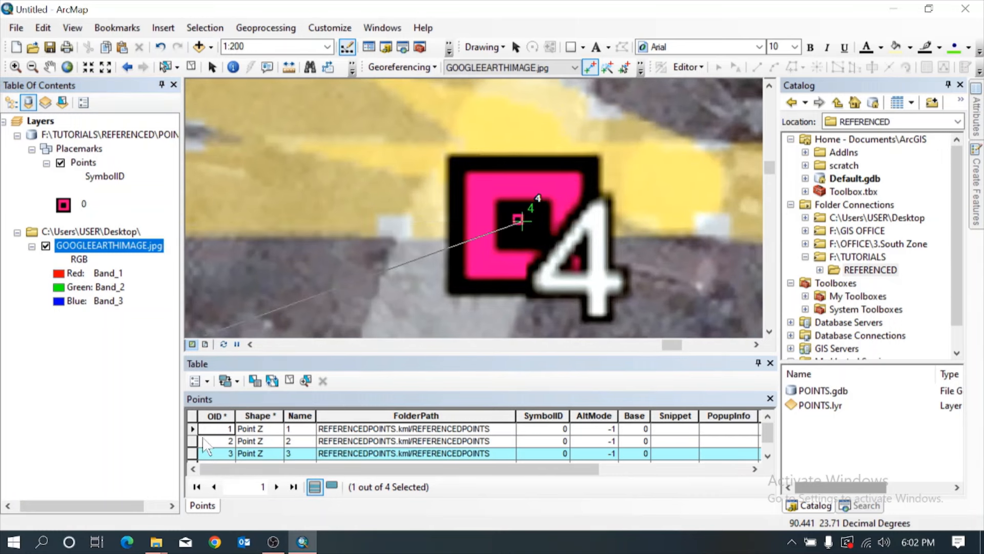
scroll(205, 442, down, 1)
double_click(193, 453)
scroll(483, 208, down, 2)
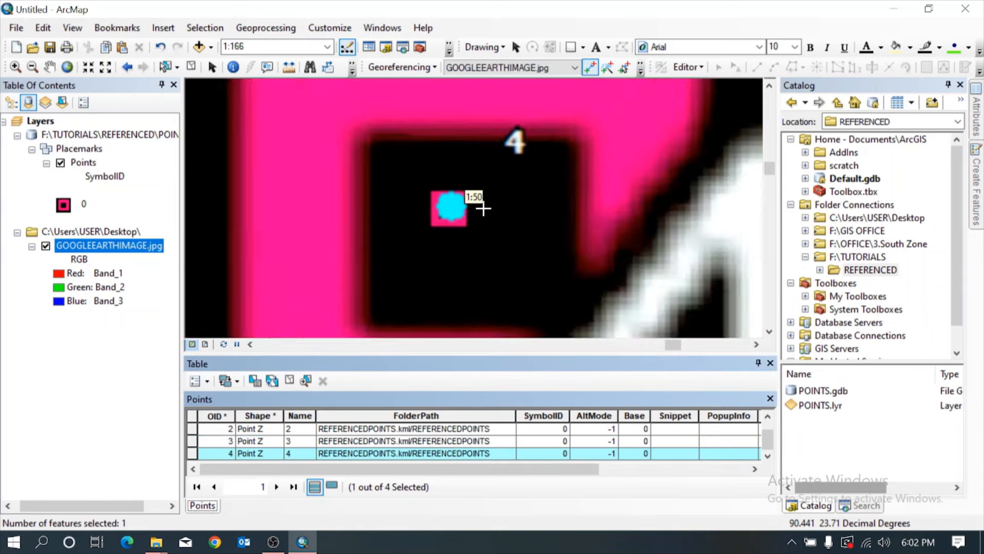
scroll(481, 205, down, 2)
scroll(359, 213, down, 2)
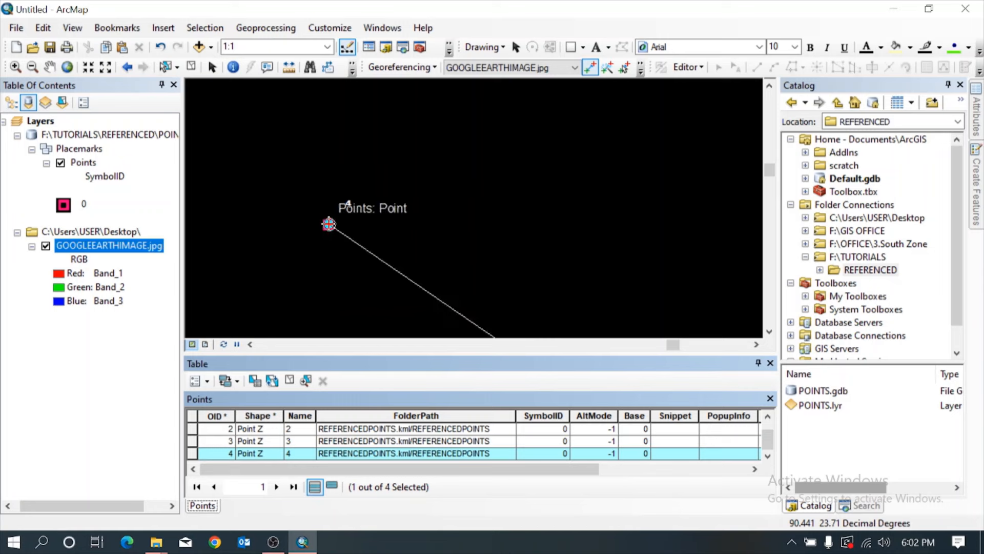
click(328, 224)
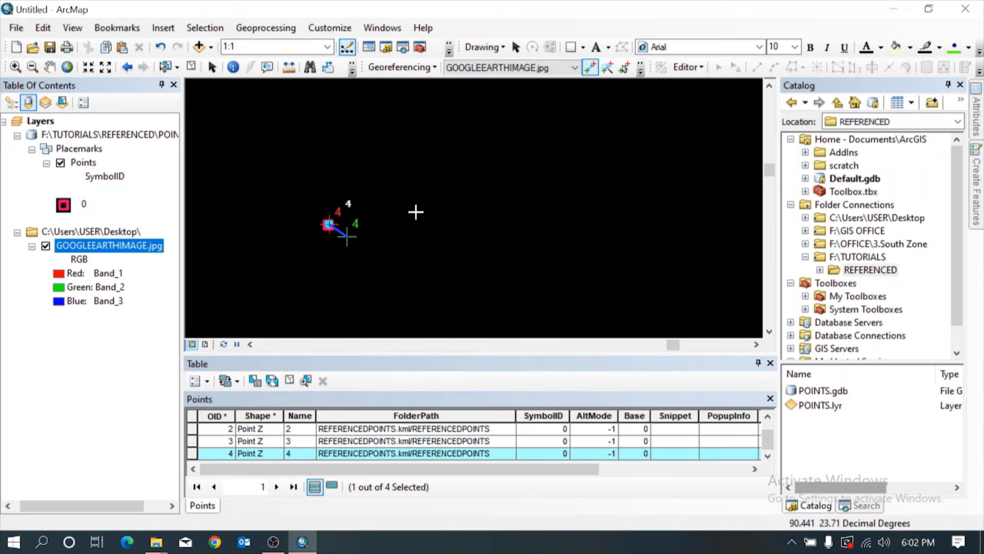
Close the attribute table, show the map's full extent, and update the georeferencing of GOOGLEEARTHIMAGE.jpg.
right_click(101, 246)
click(147, 324)
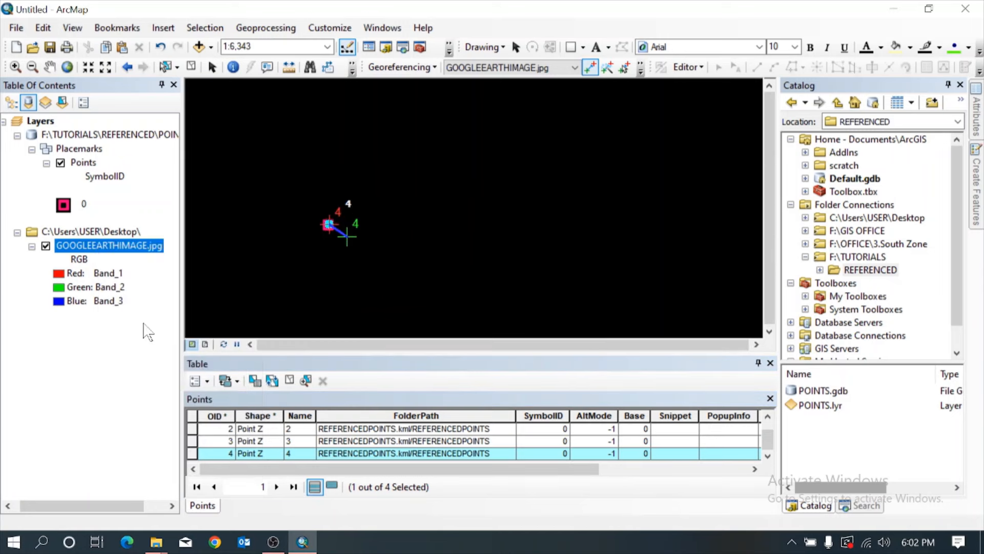
click(770, 364)
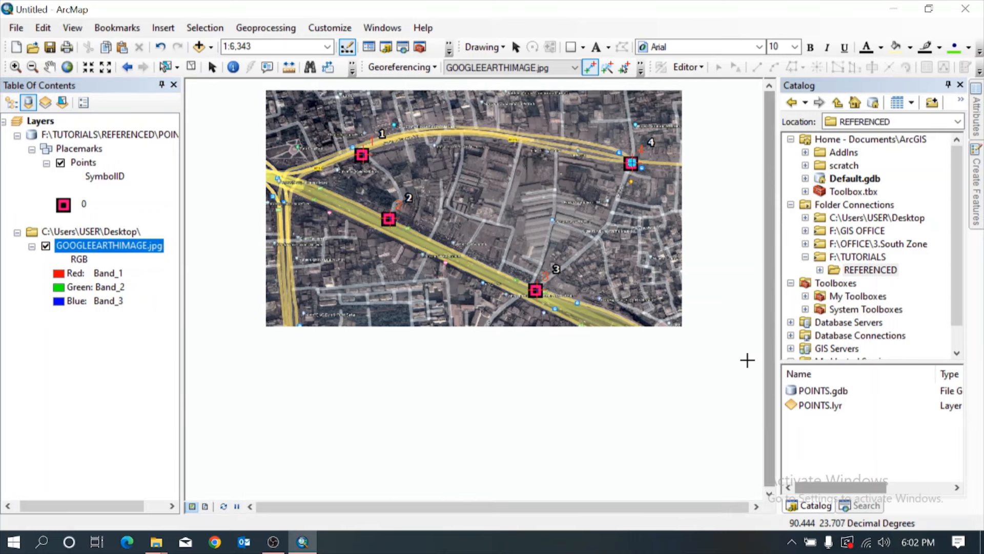
click(67, 64)
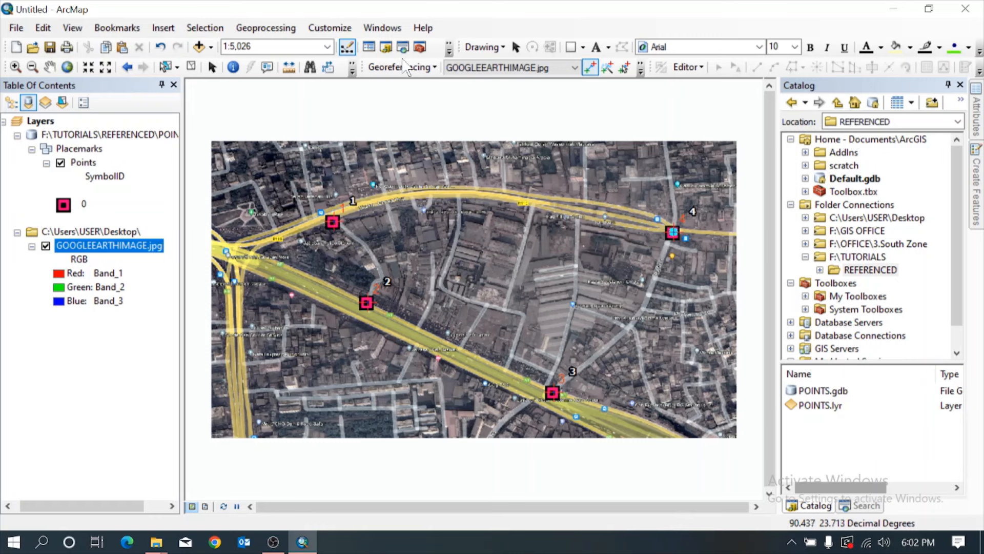
click(419, 67)
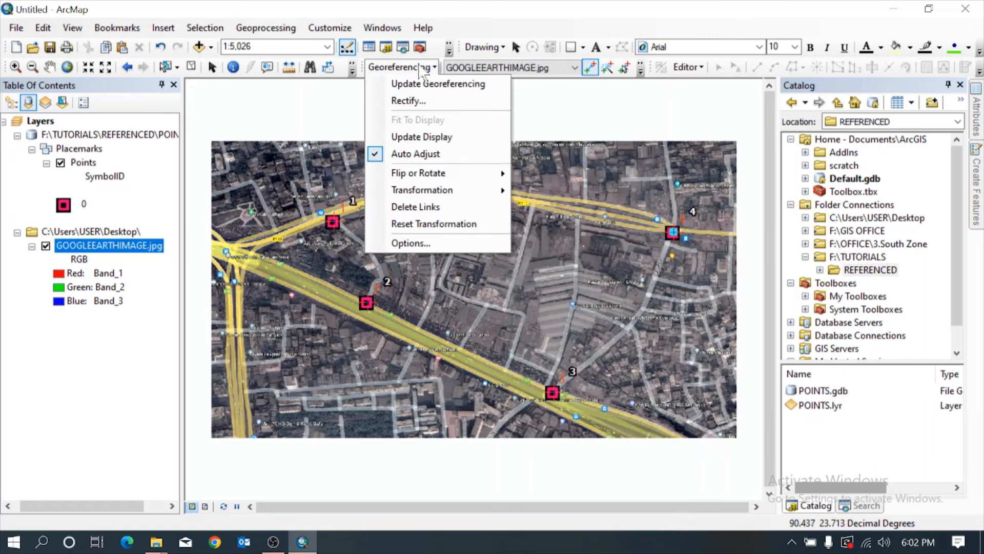
click(424, 83)
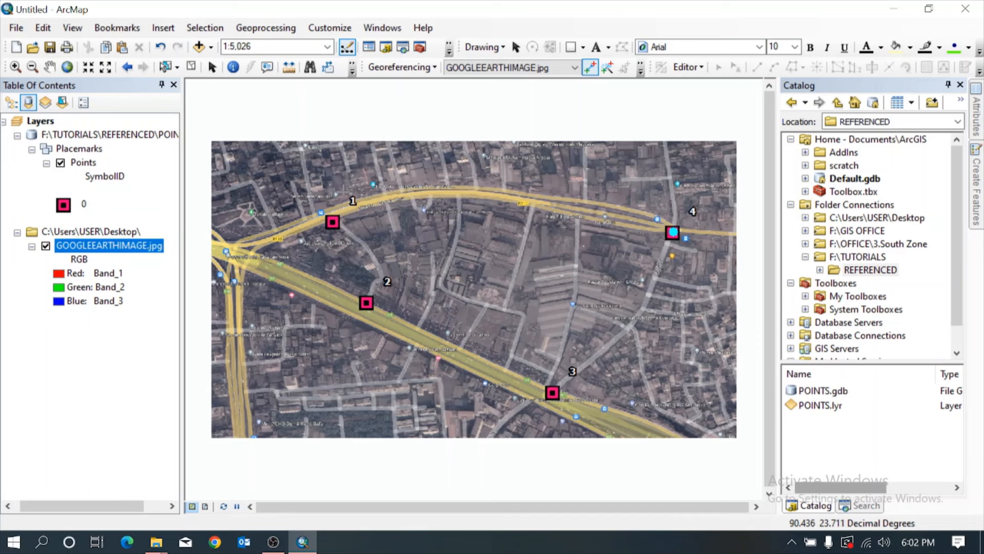
Check the alignment of the image markers with the Points layer by hiding the layer and showing it again.
click(48, 68)
drag(438, 230, 463, 223)
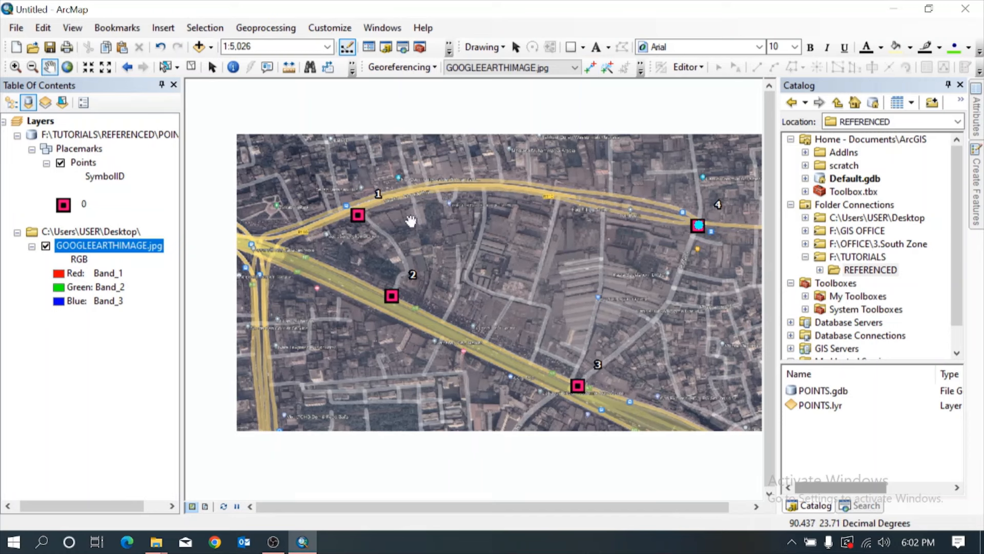
click(60, 163)
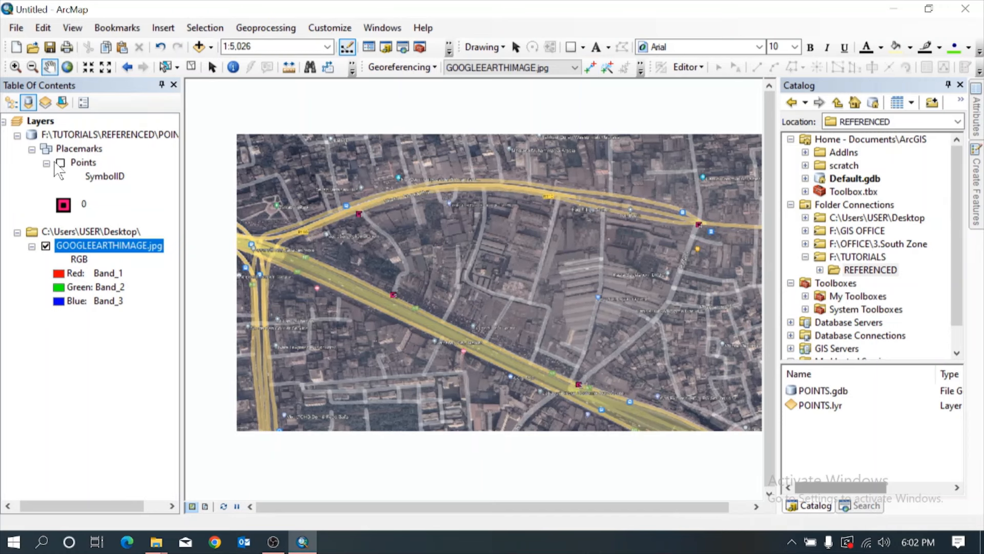
click(60, 163)
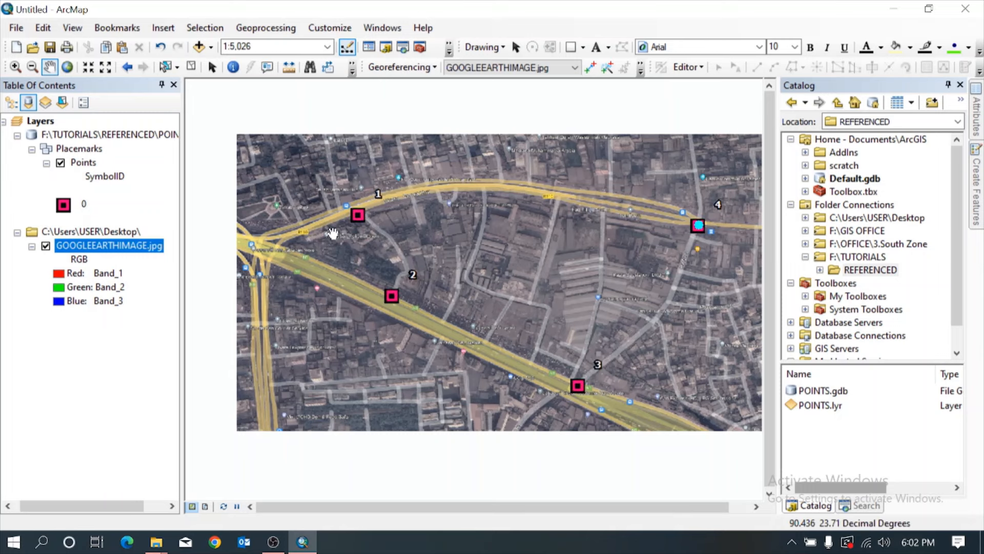
Add the Imagery basemap to the map.
click(210, 47)
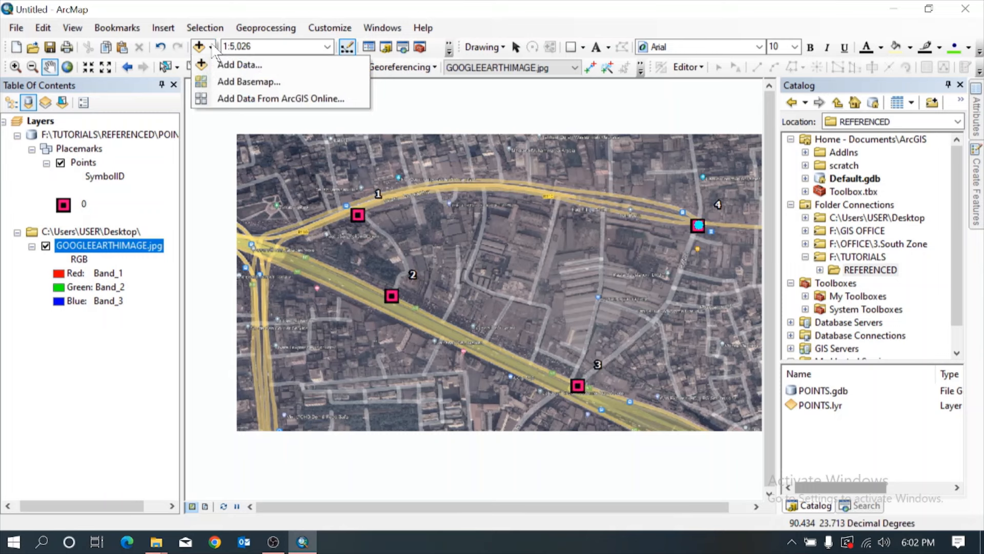
click(220, 82)
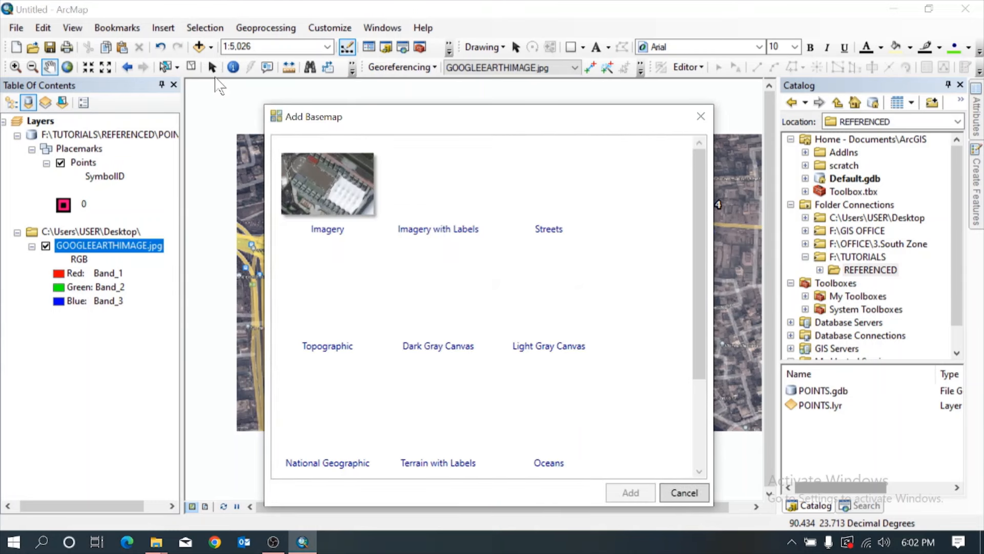
click(322, 180)
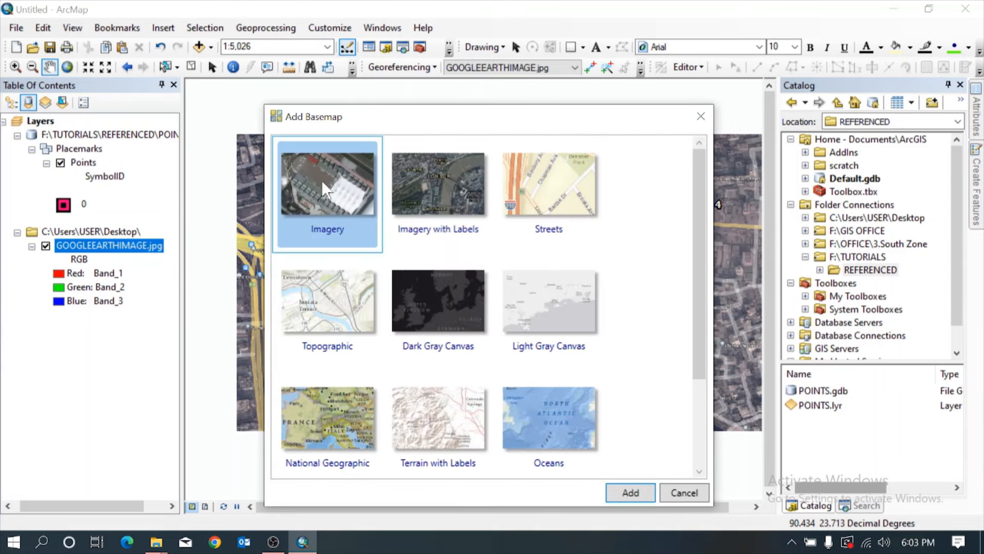
click(629, 492)
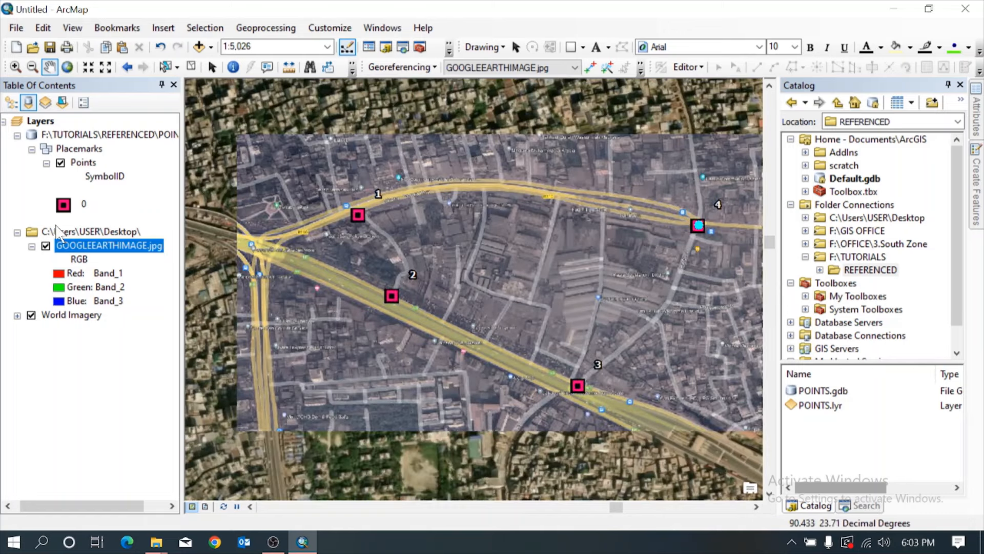
Compare the georeferenced image with the World Imagery basemap by hiding GOOGLEEARTHIMAGE.jpg and showing it again.
click(17, 316)
click(18, 213)
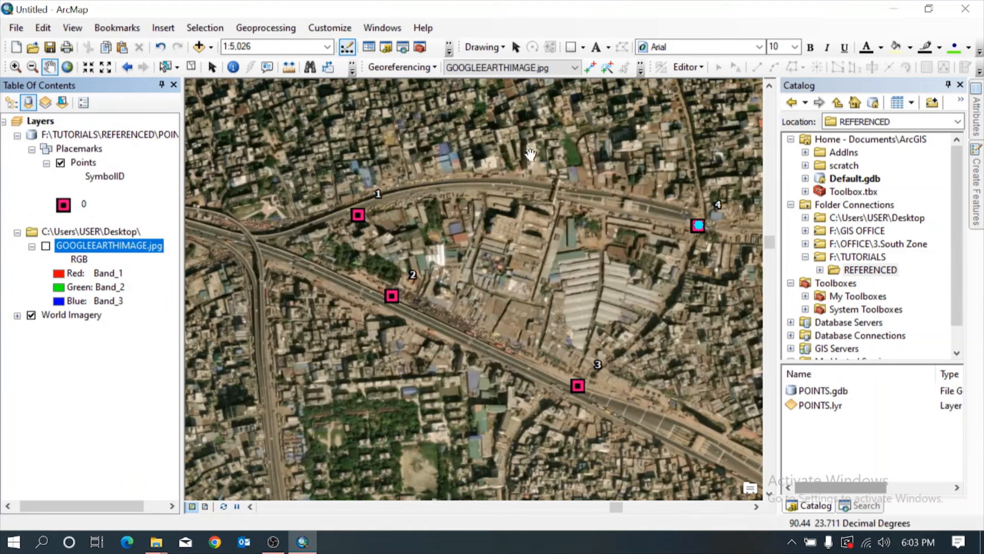
click(46, 246)
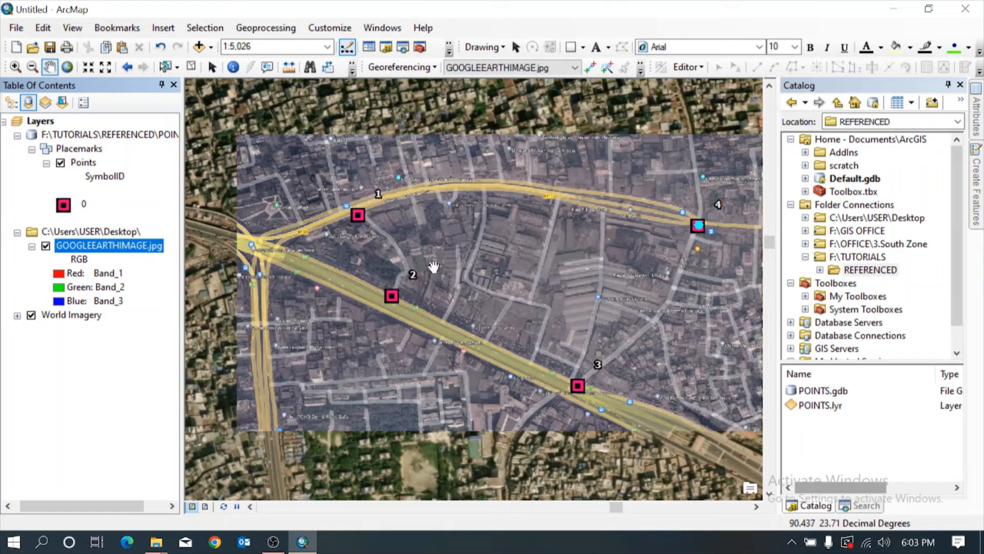
Review the source properties of GOOGLEEARTHIMAGE.jpg, allowing its histogram to be estimated, and close the dialog.
right_click(131, 254)
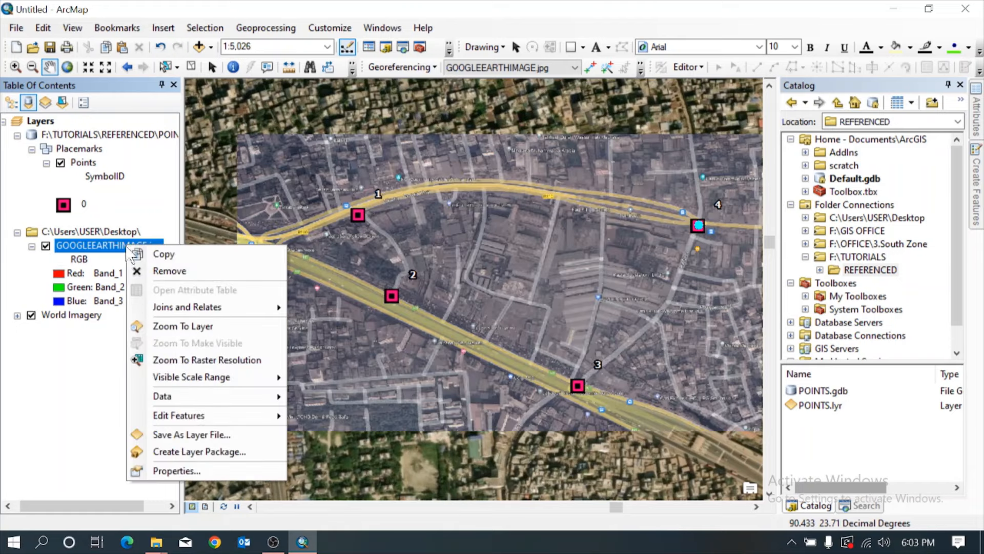
click(177, 466)
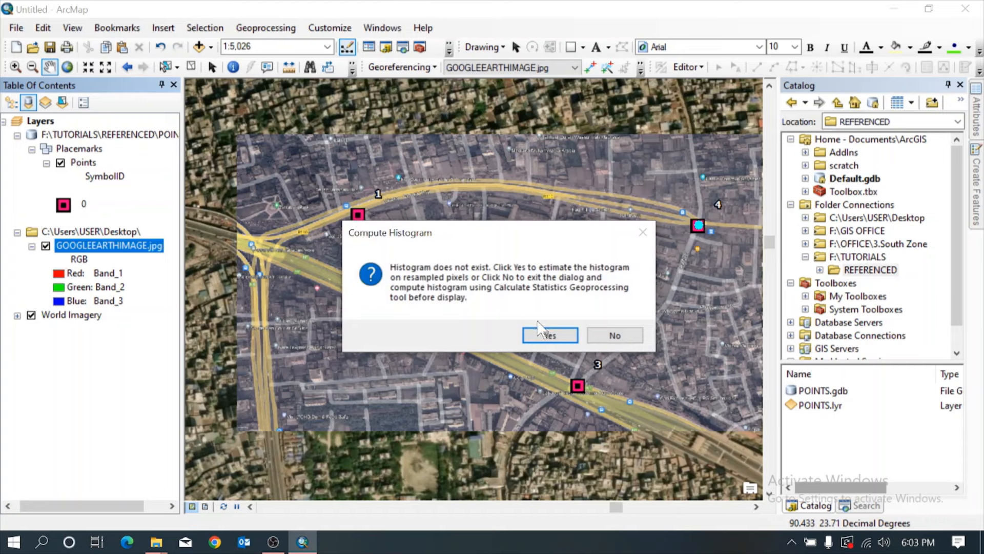
click(547, 334)
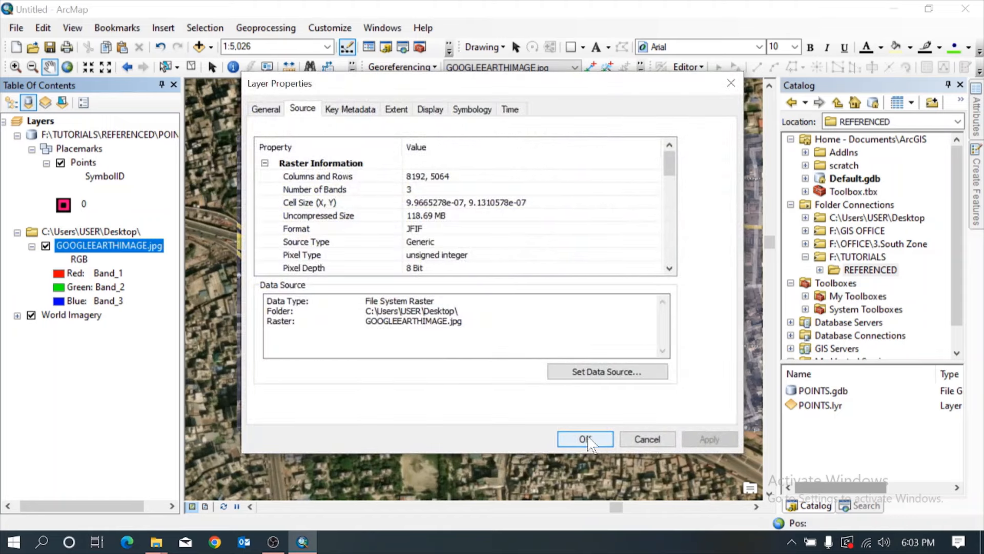
click(586, 439)
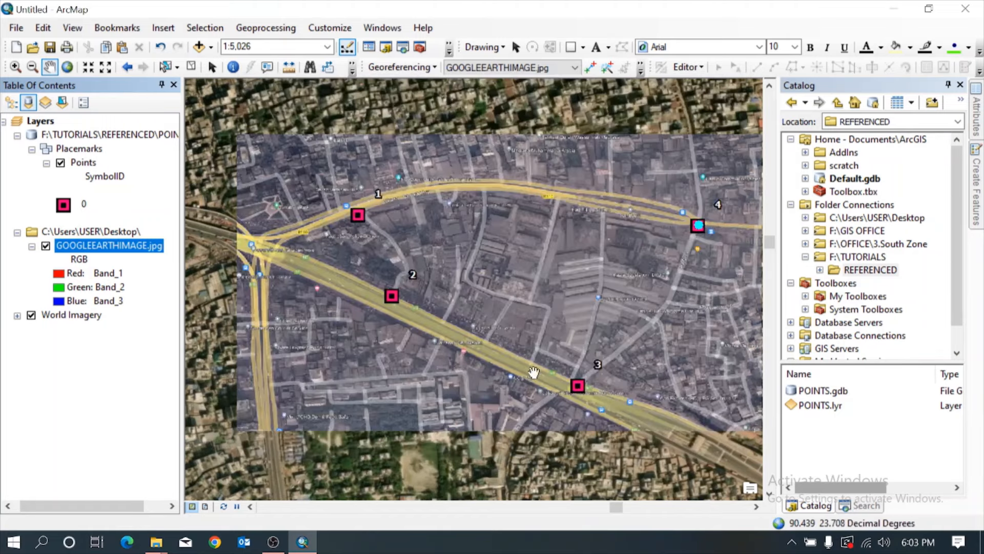
Set the display transparency of GOOGLEEARTHIMAGE.jpg to 50% and apply it to the layer.
right_click(139, 258)
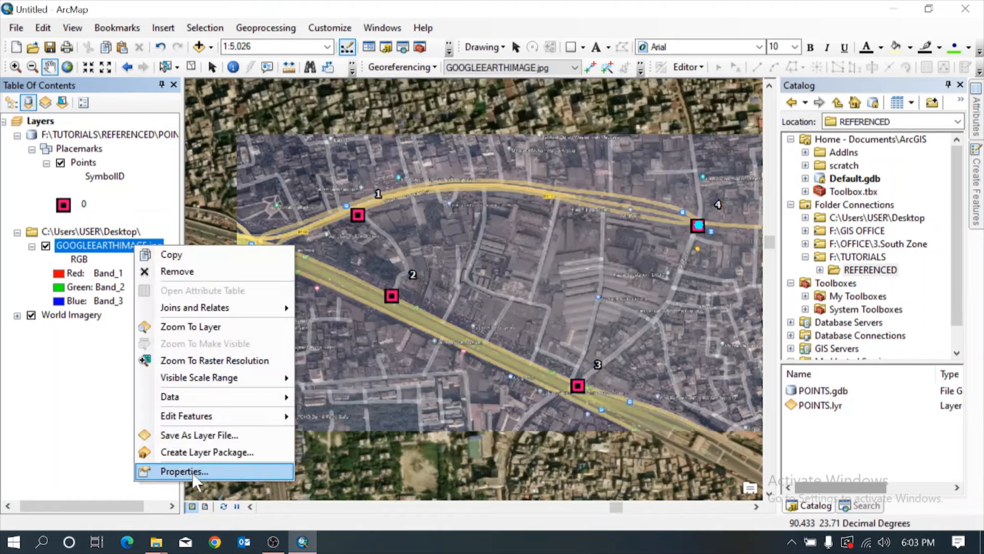
click(177, 469)
click(430, 110)
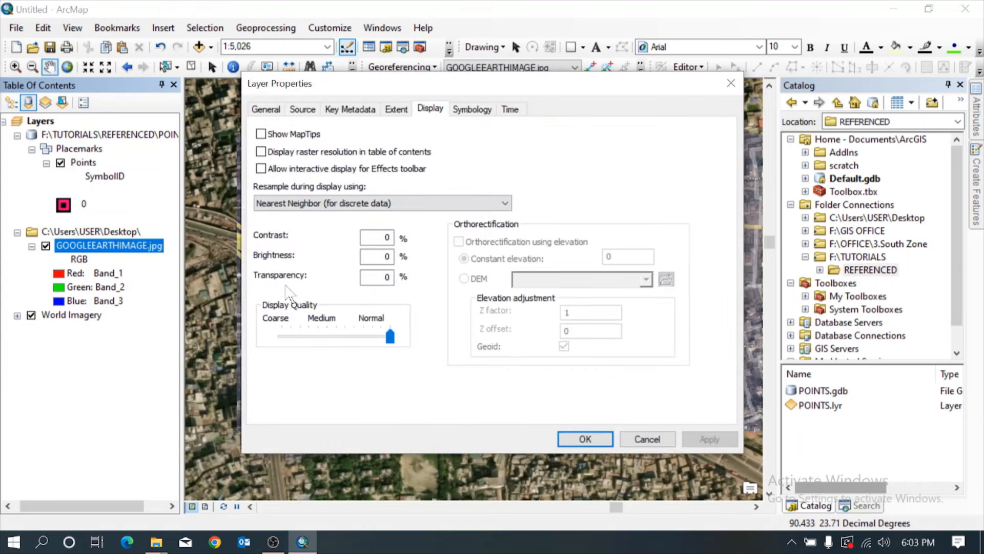
double_click(389, 278)
text(50)
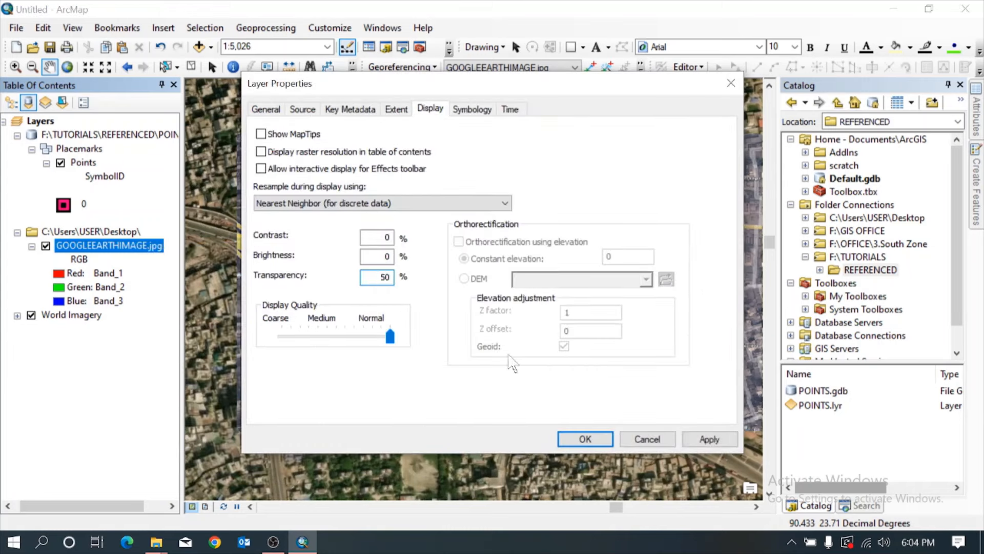
click(709, 438)
click(584, 439)
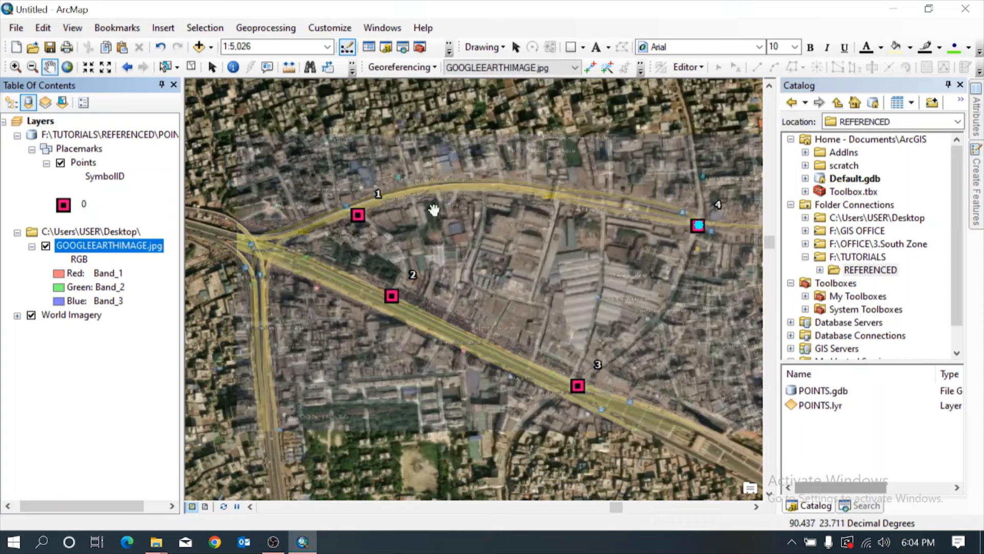
Compare the semi-transparent image with World Imagery by hiding and reshowing the basemap, and remove the basemap from the map.
click(30, 315)
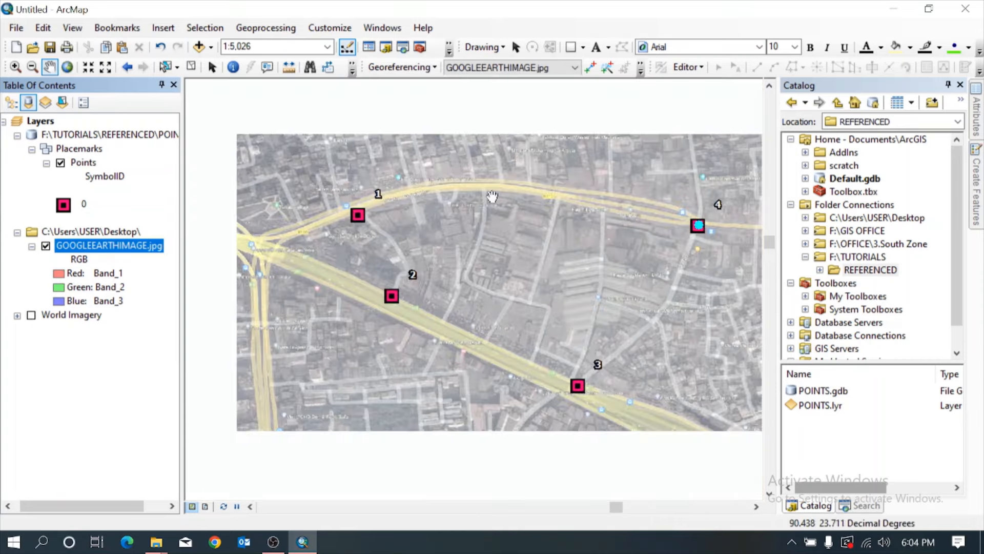
click(31, 315)
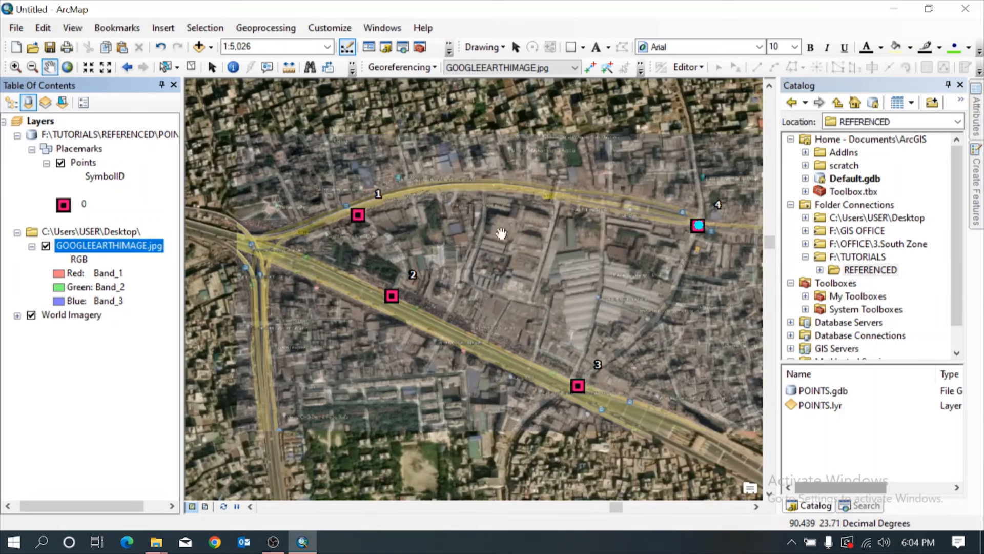
right_click(106, 233)
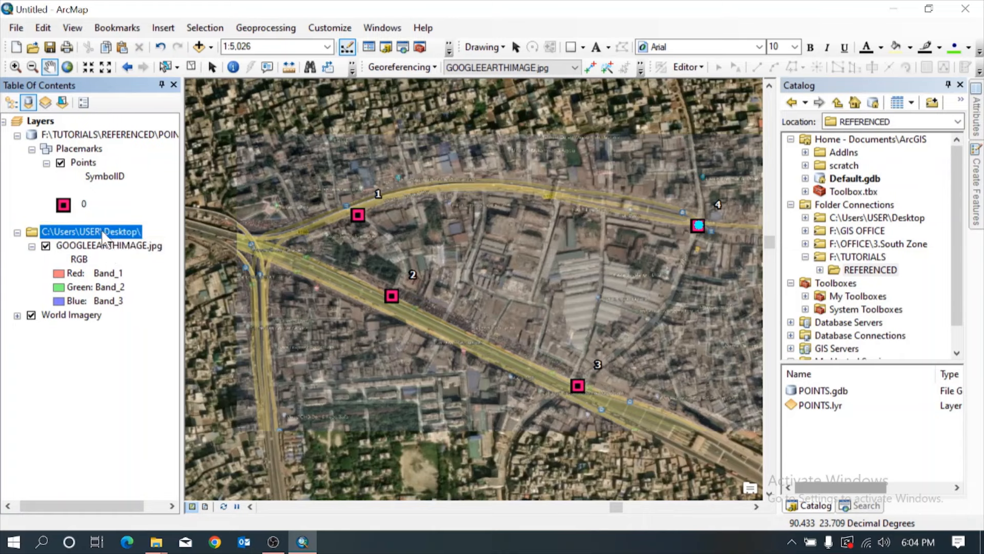
click(79, 316)
right_click(81, 318)
click(117, 336)
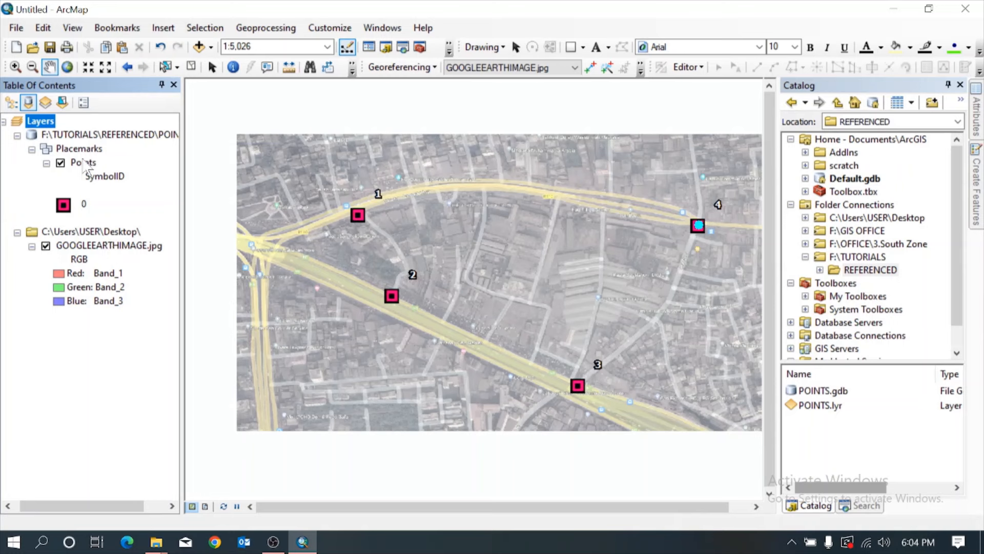
Search for PROJECTION RASTER, open the Project Raster tool and choose GOOGLEEARTHIMAGE.jpg as the input raster.
click(859, 505)
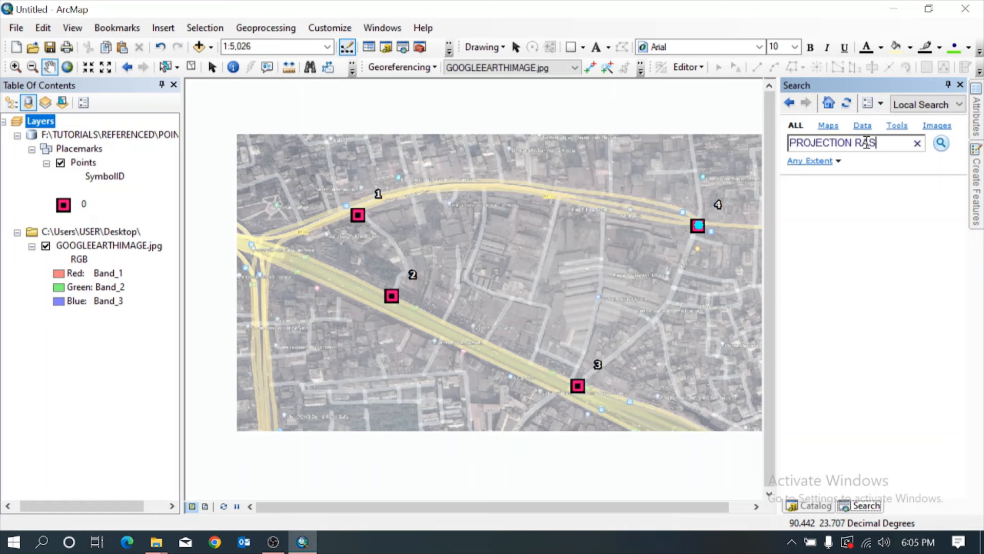
key(Return)
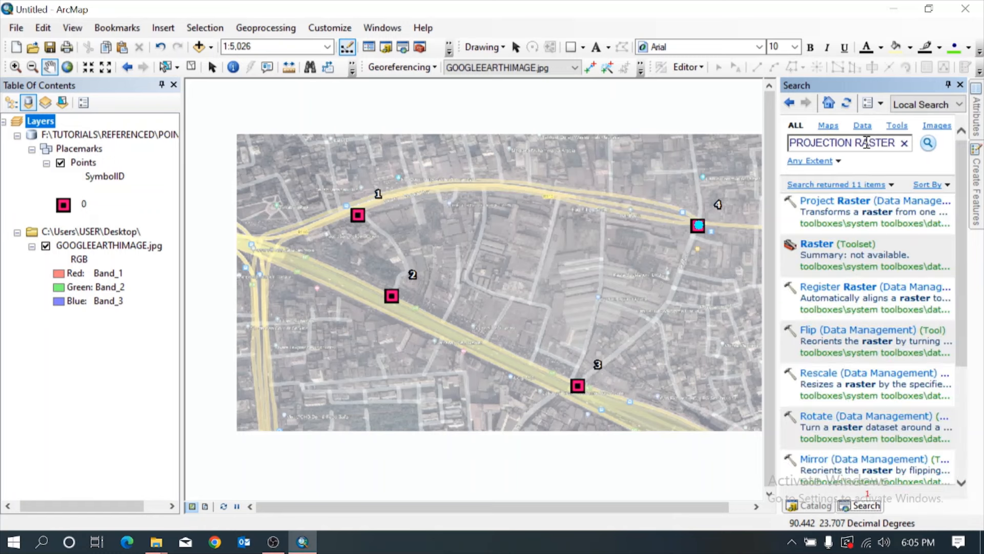
click(833, 199)
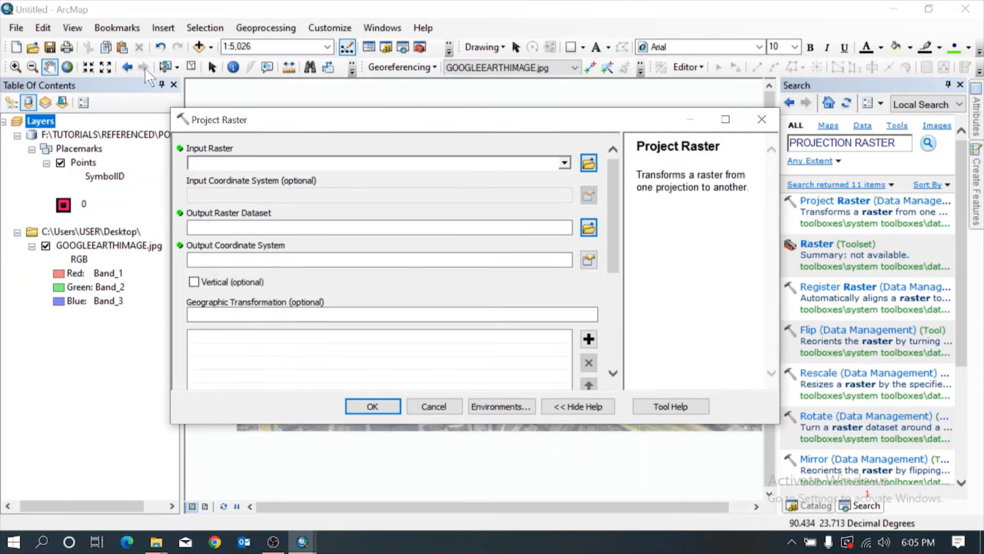
click(564, 163)
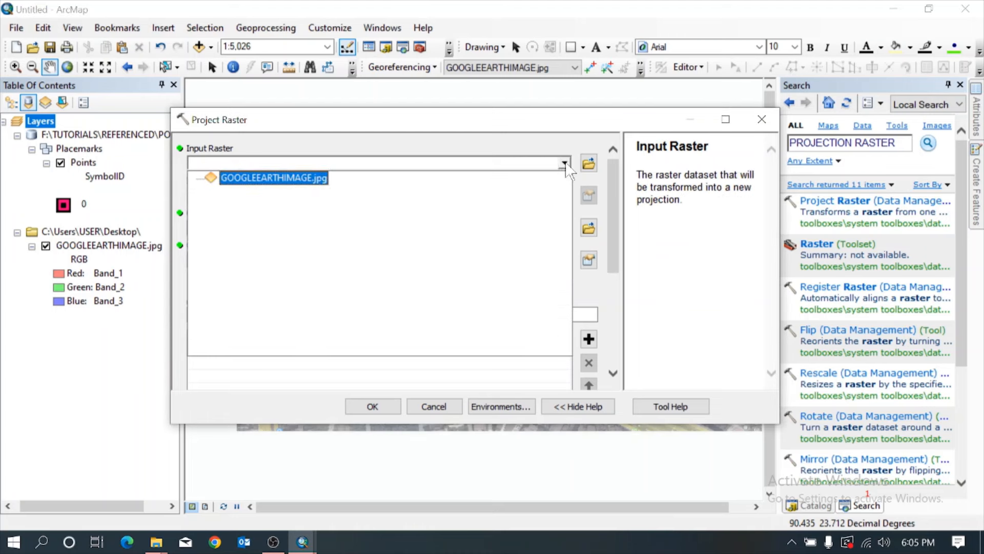
click(321, 179)
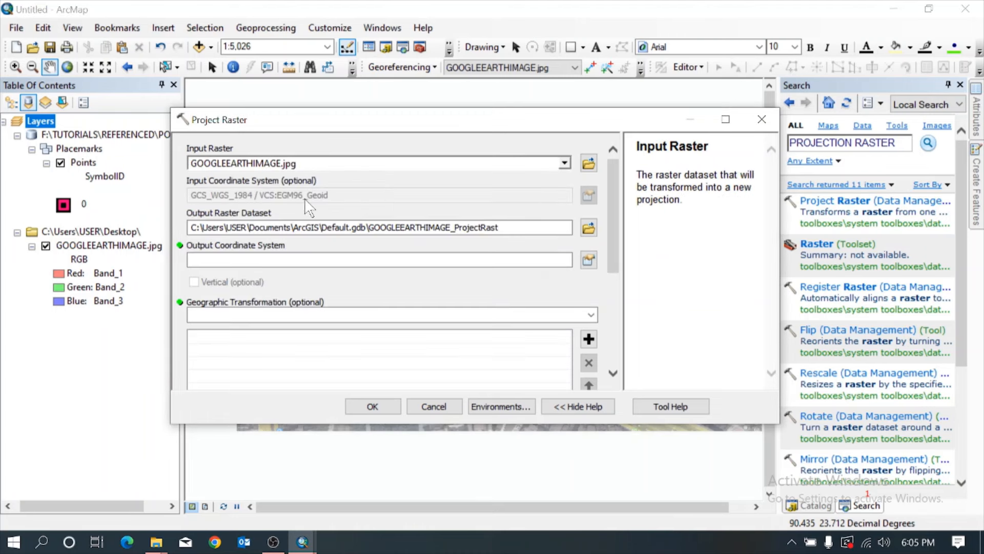
Change the output raster dataset path to F:\TUTORIALS\REFERENCED\POINTS.gdb, keeping the name GOOGLEEARTHIMAGE_ProjectRast.
click(810, 506)
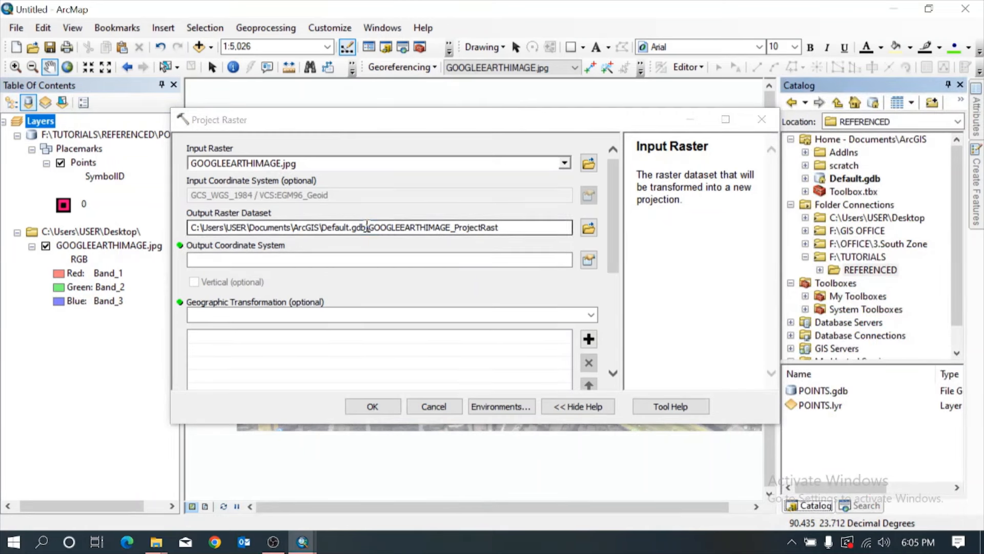
drag(367, 227, 195, 239)
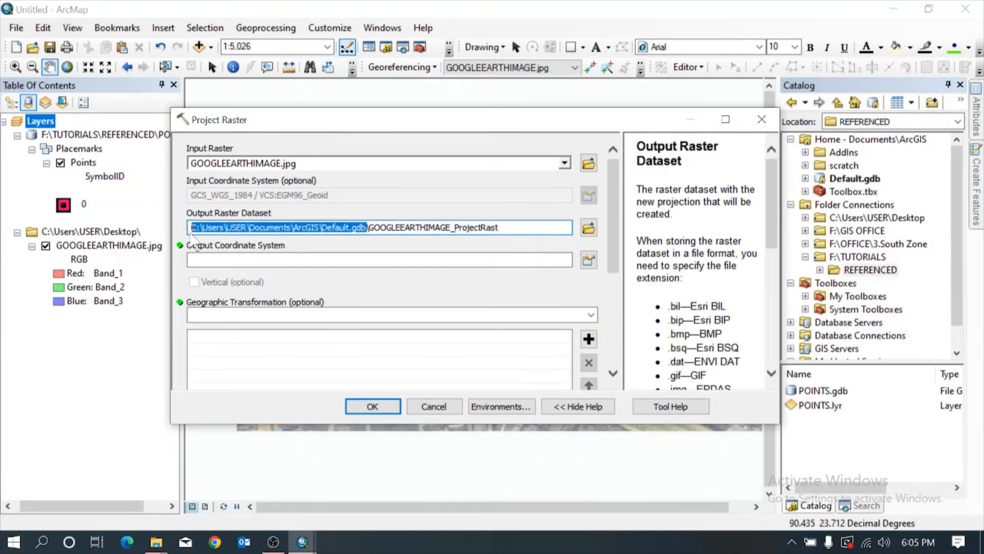
click(820, 270)
click(882, 283)
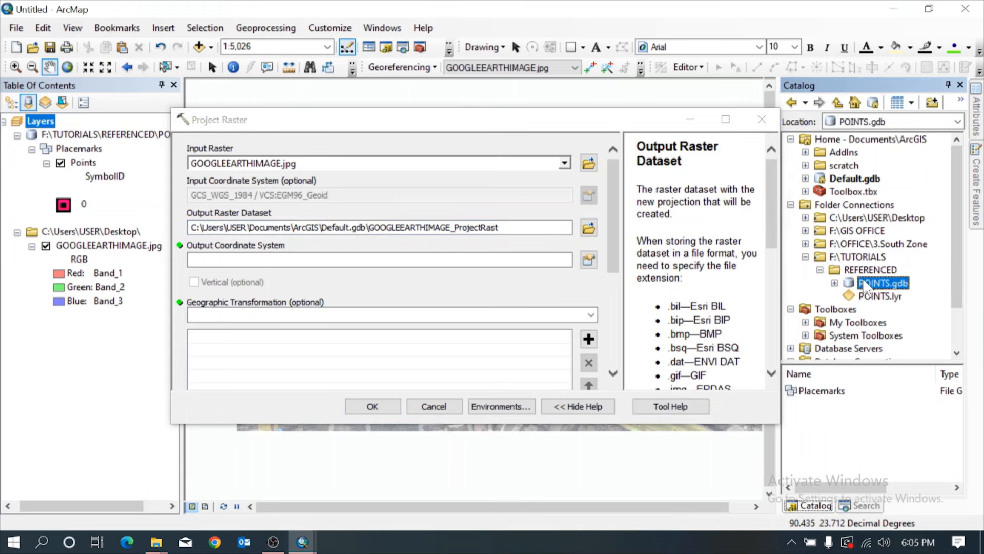
click(919, 121)
key(ctrl+c)
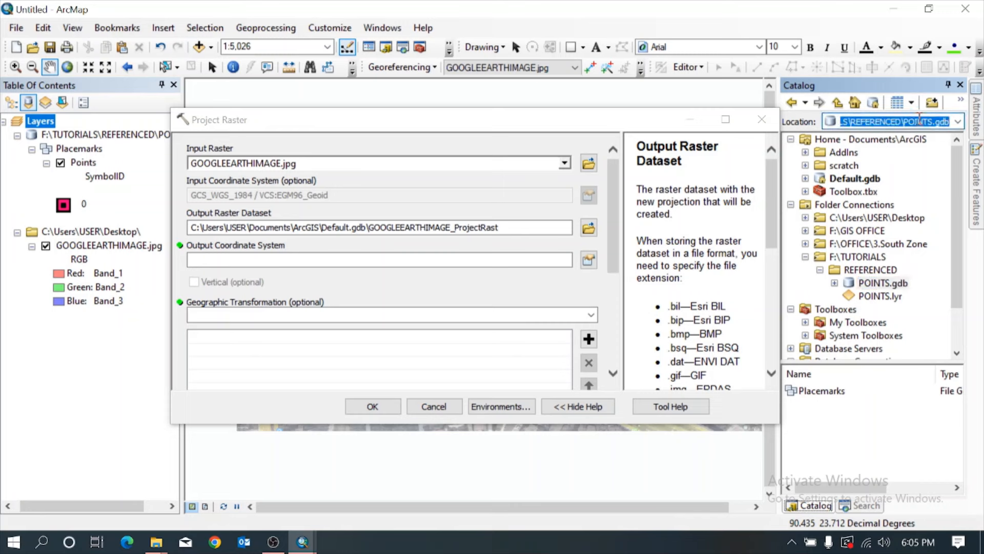
click(367, 227)
drag(367, 227, 189, 227)
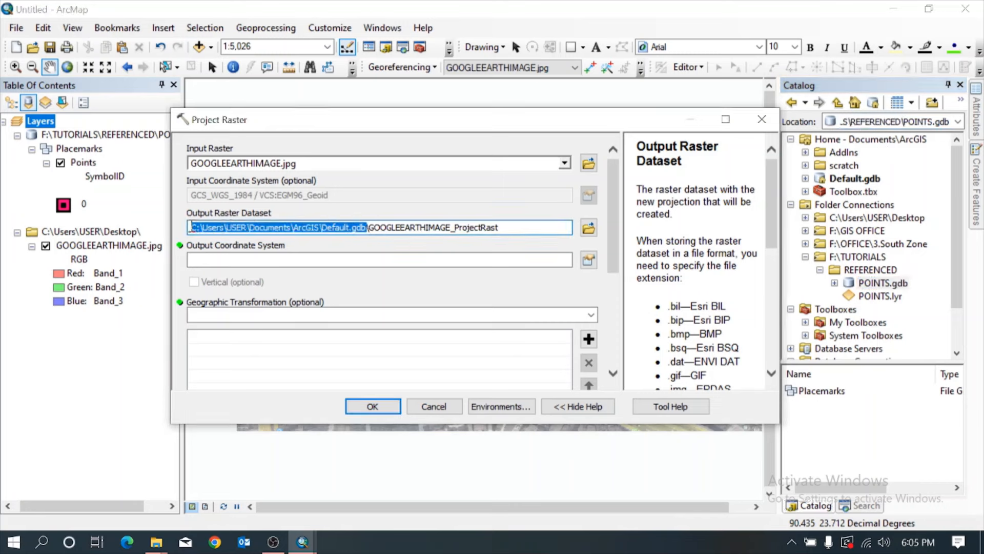
key(ctrl+v)
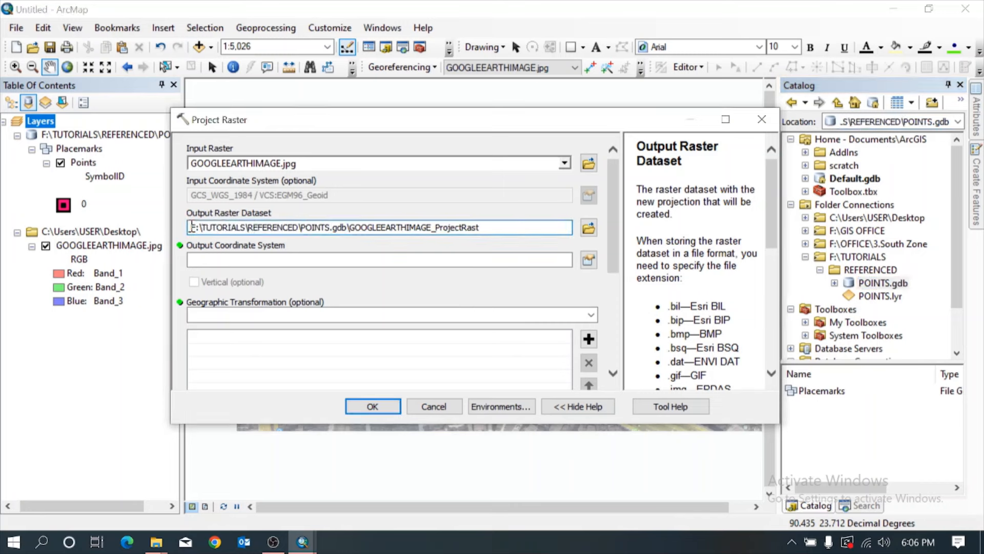
Set the output coordinate system to WGS 1984 UTM Zone 46N and run Project Raster.
click(589, 260)
click(328, 170)
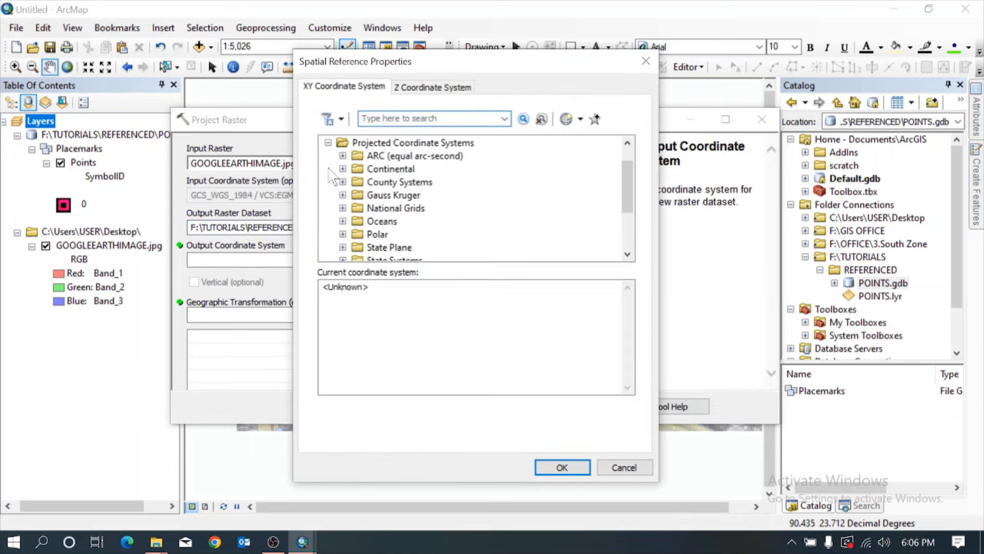
scroll(421, 237, down, 2)
click(343, 207)
scroll(386, 215, down, 3)
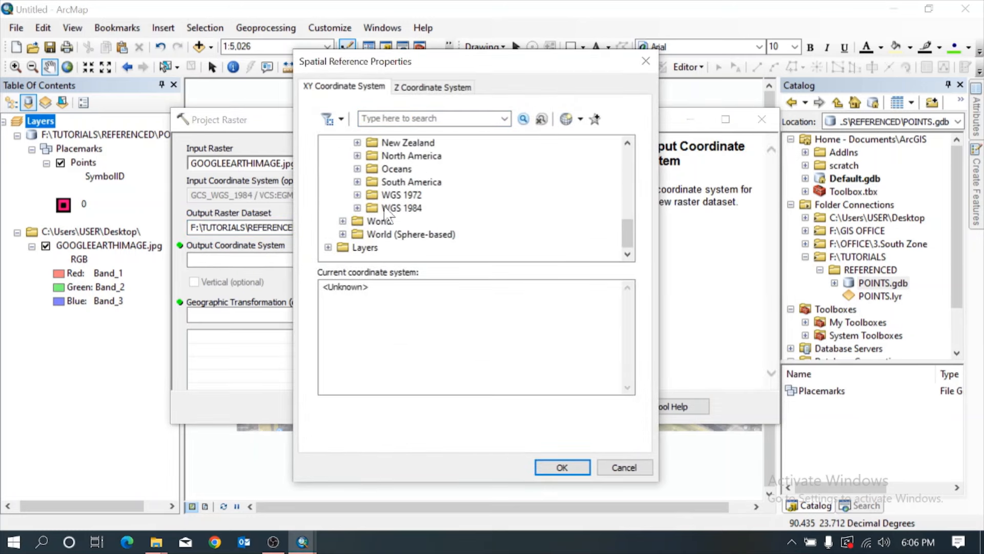
click(357, 207)
click(372, 221)
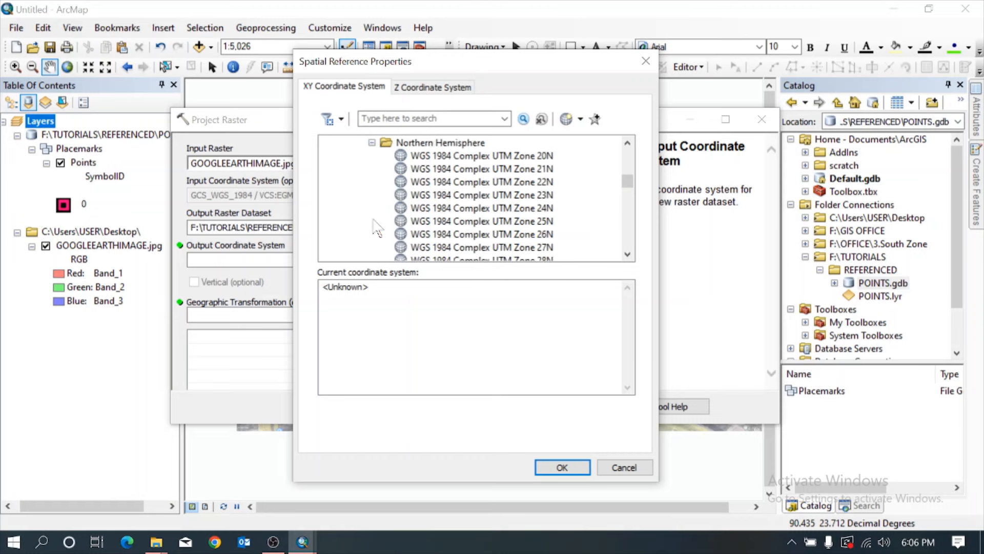
scroll(472, 222, down, 12)
scroll(531, 245, down, 6)
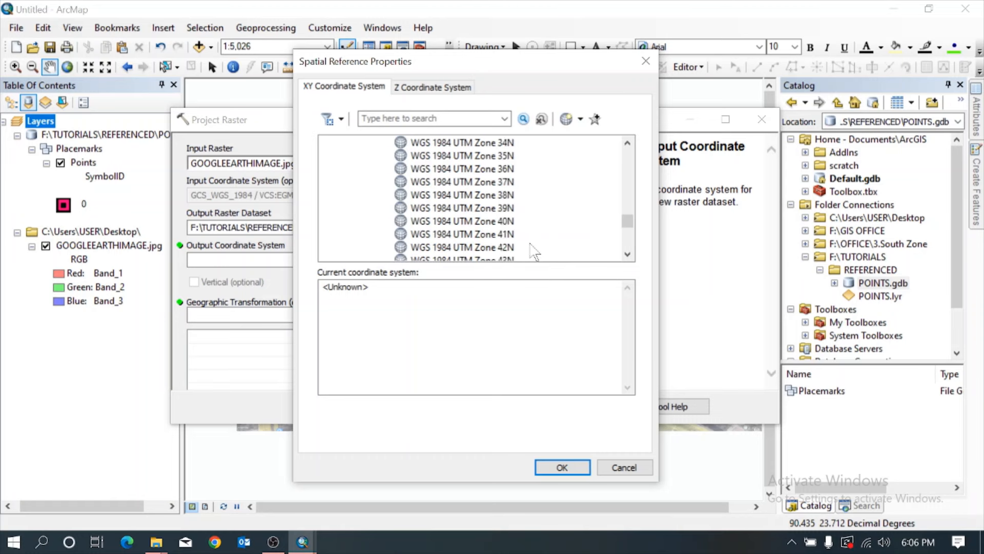
click(508, 224)
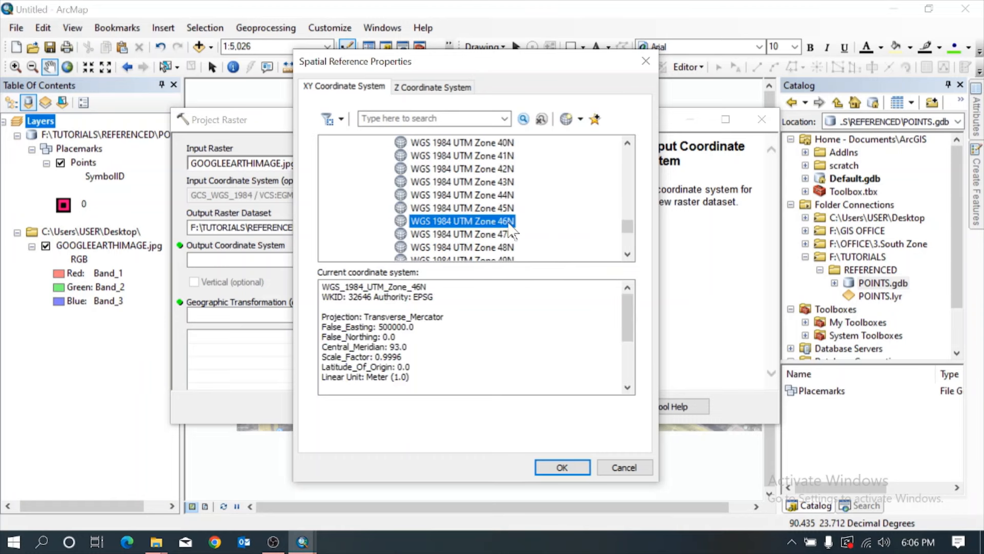
click(545, 463)
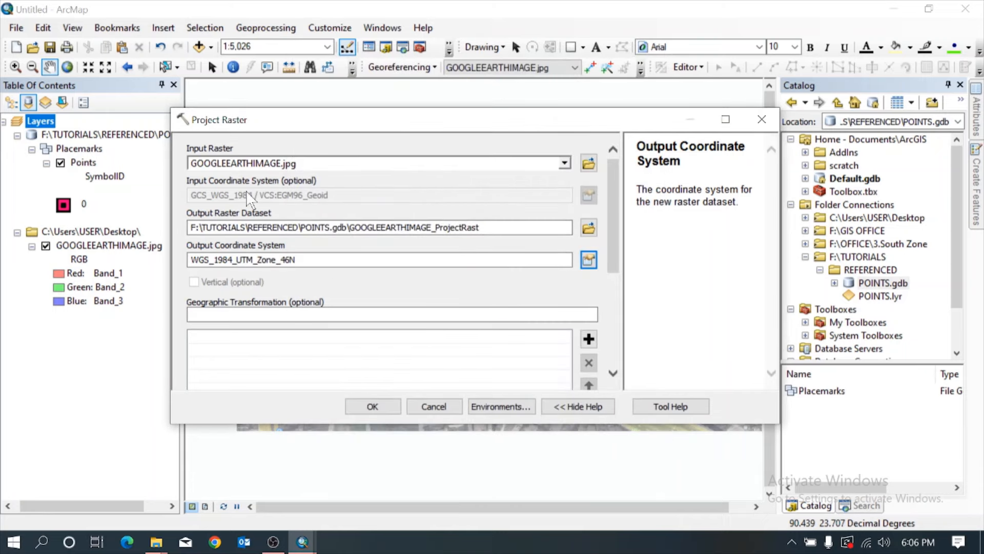
click(372, 406)
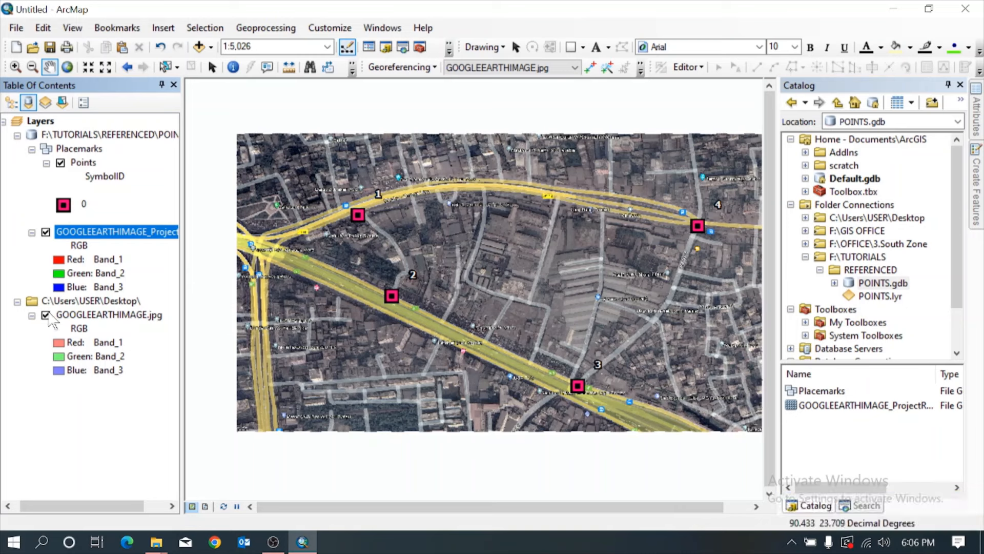
Hide the original GOOGLEEARTHIMAGE.jpg and remove its Desktop folder source from the map.
click(46, 316)
click(85, 303)
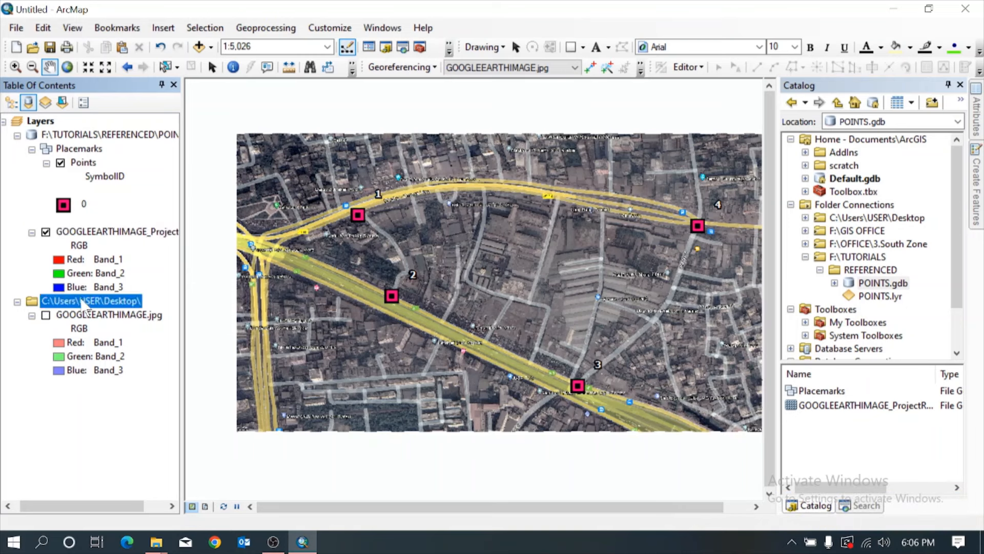
right_click(84, 304)
click(103, 308)
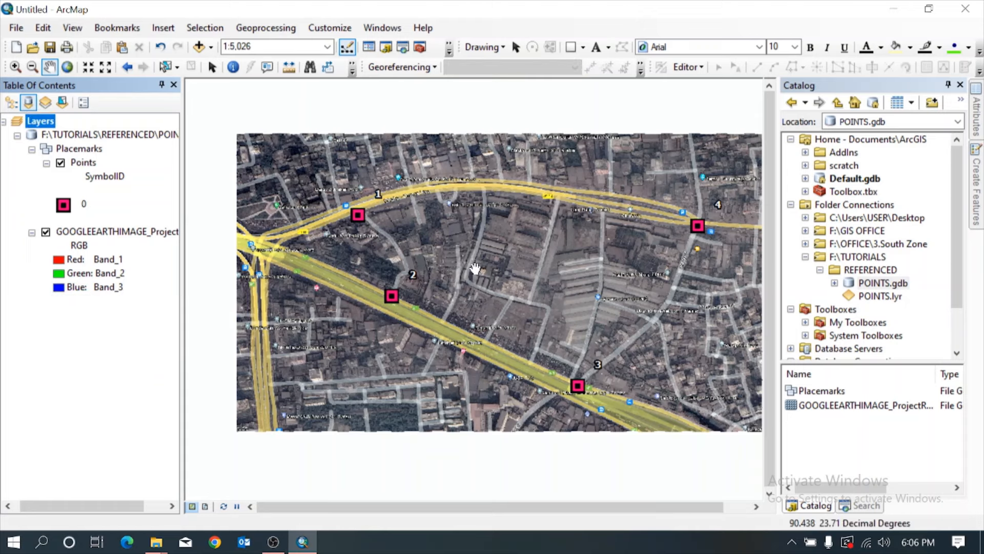
Remove the projected GOOGLEEARTHIMAGE raster layer from the map.
right_click(51, 121)
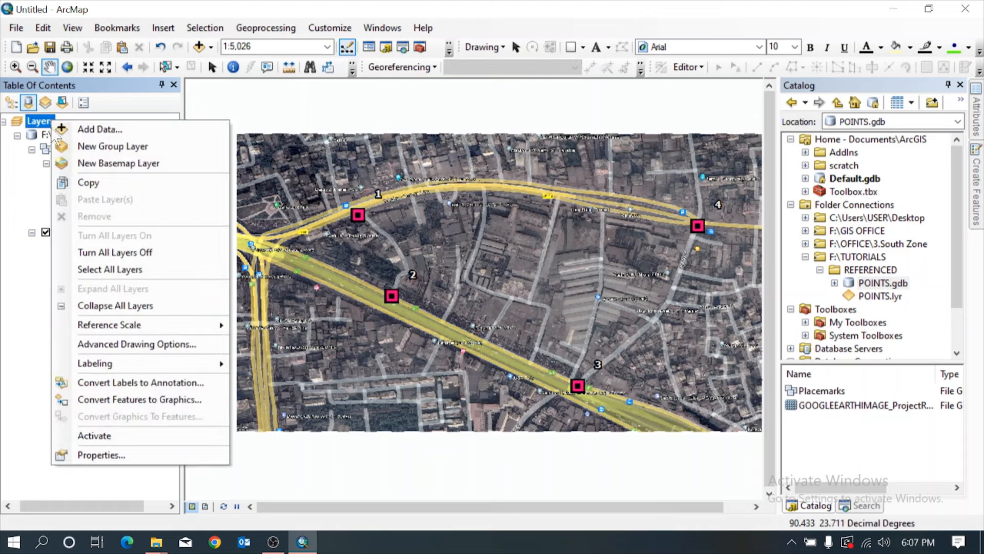
click(37, 269)
right_click(103, 231)
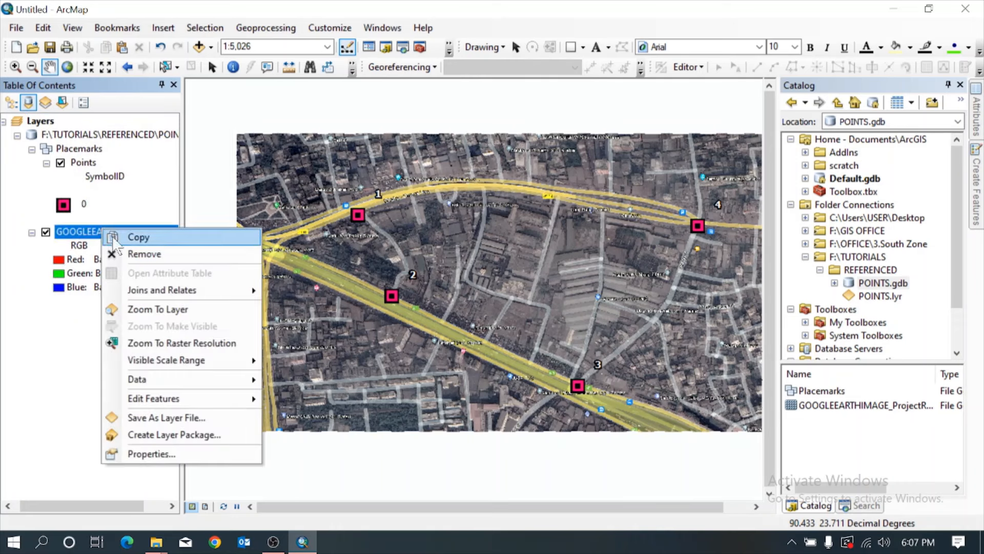
click(133, 251)
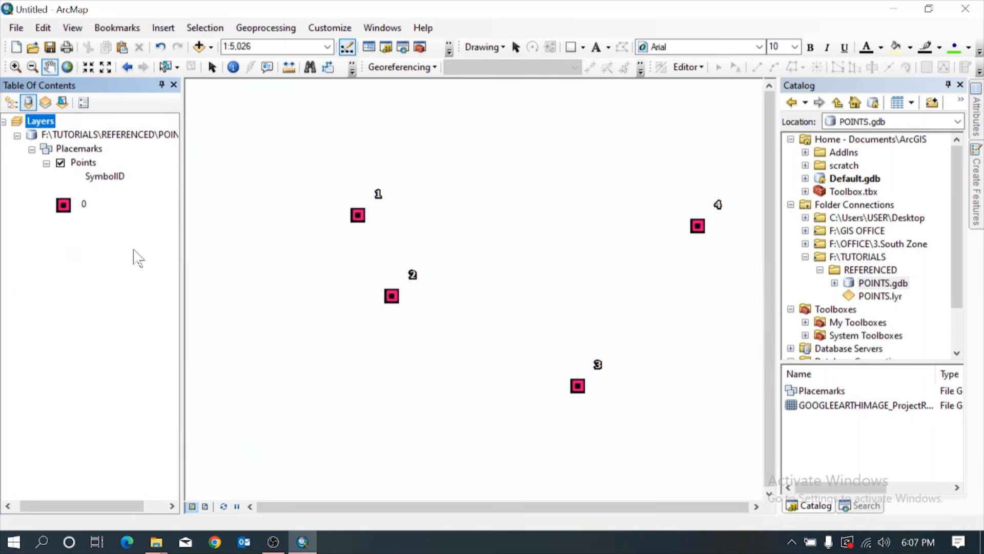
Remove the Points layer from the map and discard the changes to the Untitled document.
click(79, 149)
right_click(83, 162)
click(118, 185)
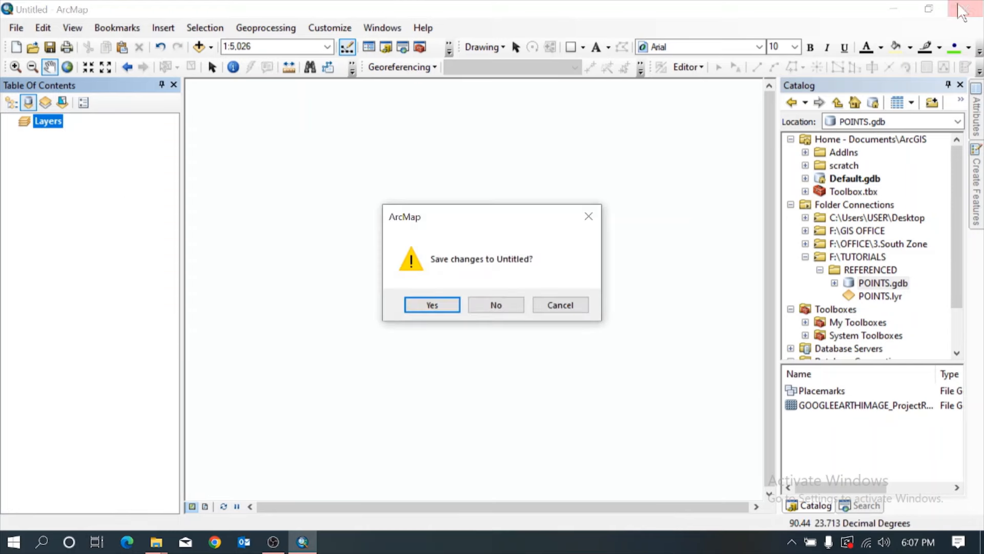
click(497, 304)
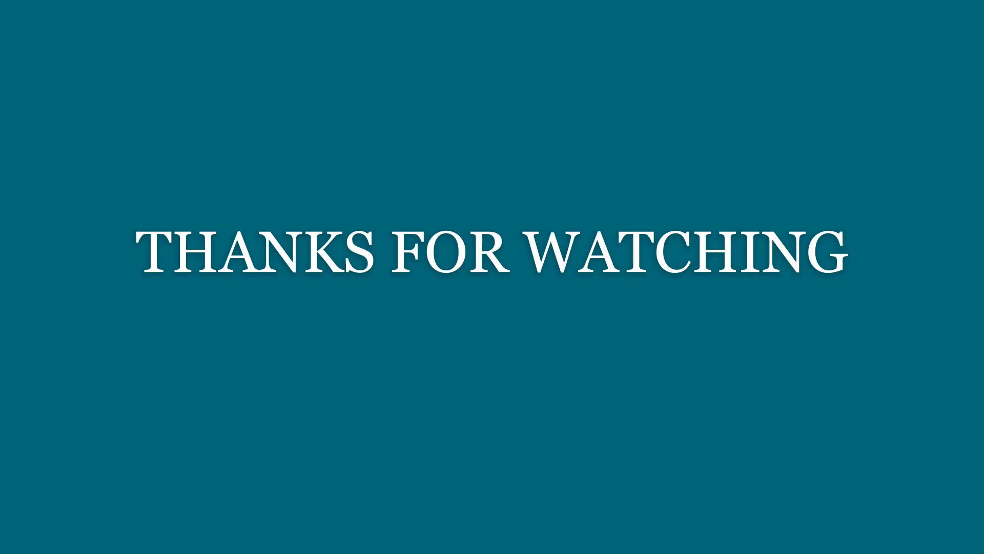